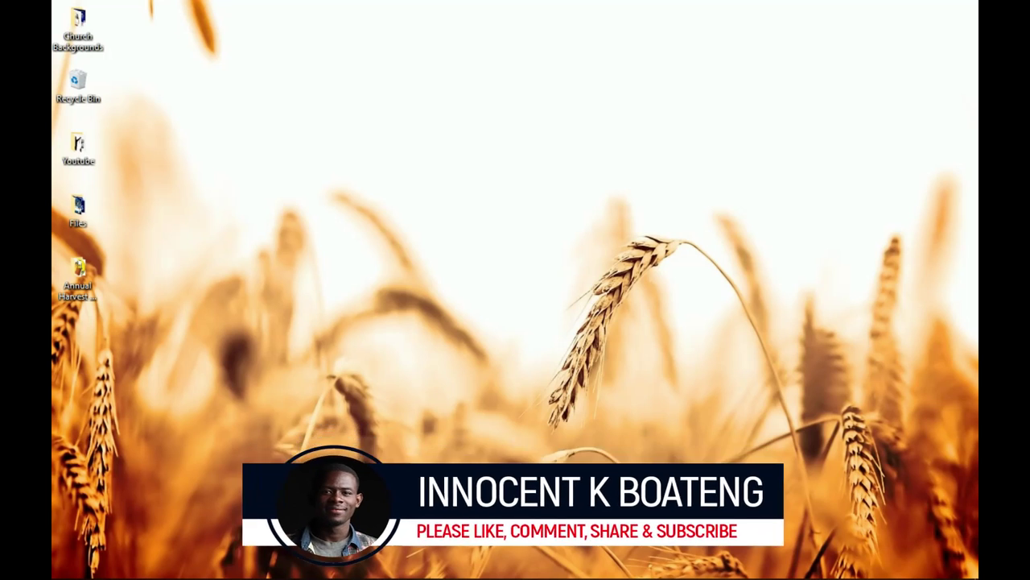
# Open the Annual Harvest Resources folder in File Explorer and review its image files.
pyautogui.moveTo(209, 569)
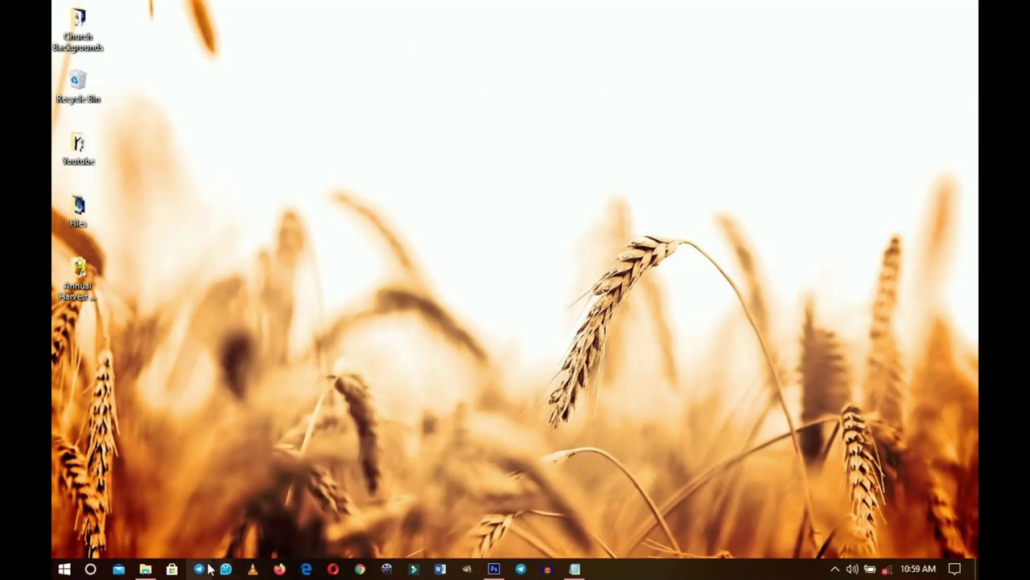
pyautogui.click(145, 568)
pyautogui.moveTo(527, 260); pyautogui.dragTo(434, 208)
pyautogui.moveTo(617, 264); pyautogui.dragTo(182, 158)
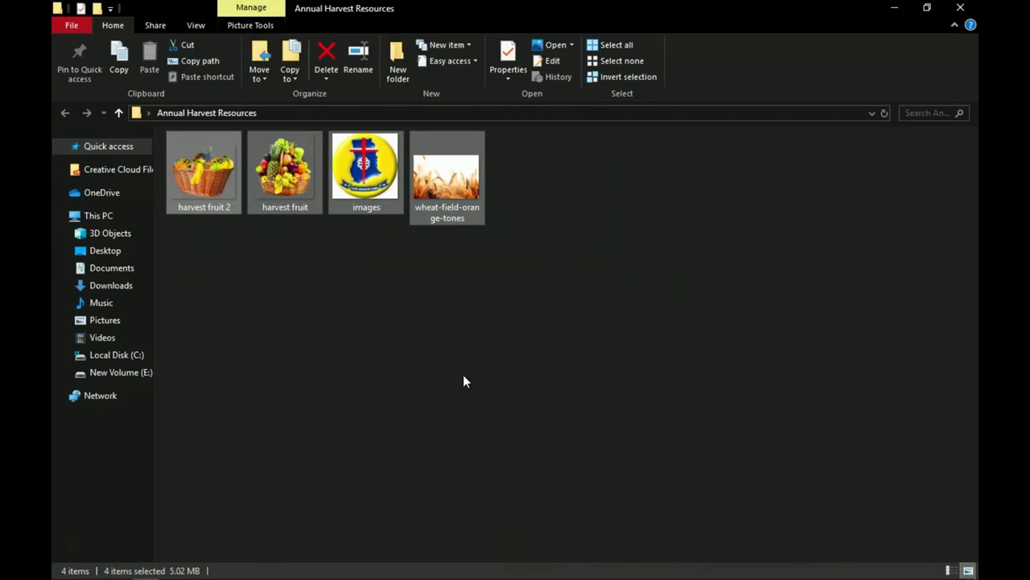
pyautogui.click(508, 446)
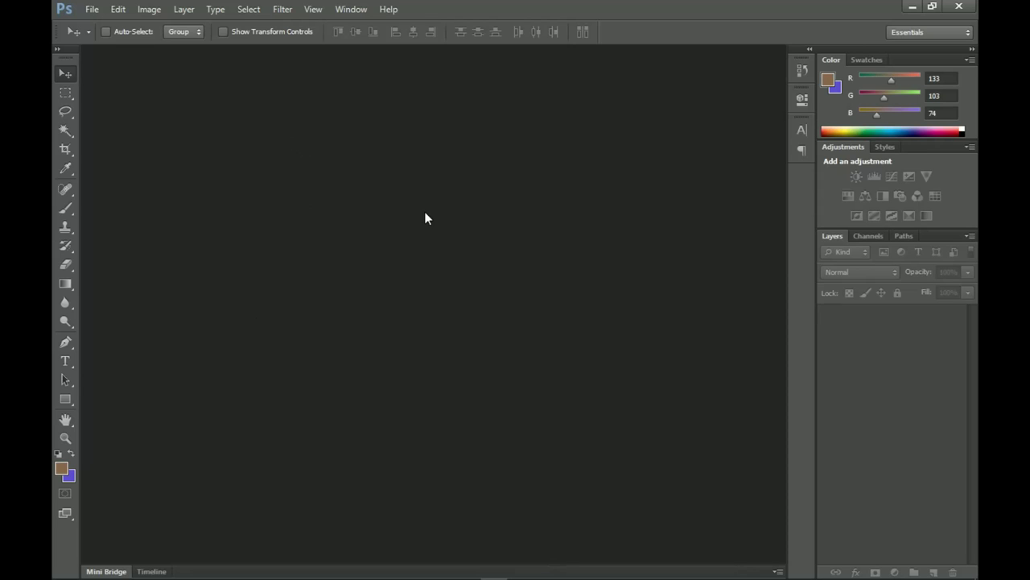
# Start a new Photoshop document and set its width and height units to inches.
pyautogui.click(91, 9)
pyautogui.click(119, 26)
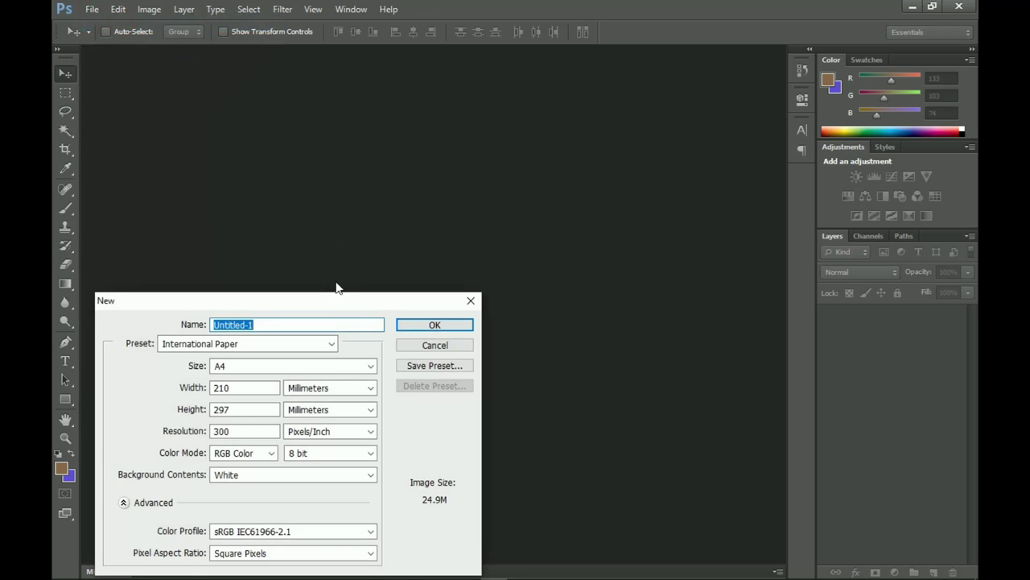
pyautogui.moveTo(330, 304); pyautogui.dragTo(456, 176)
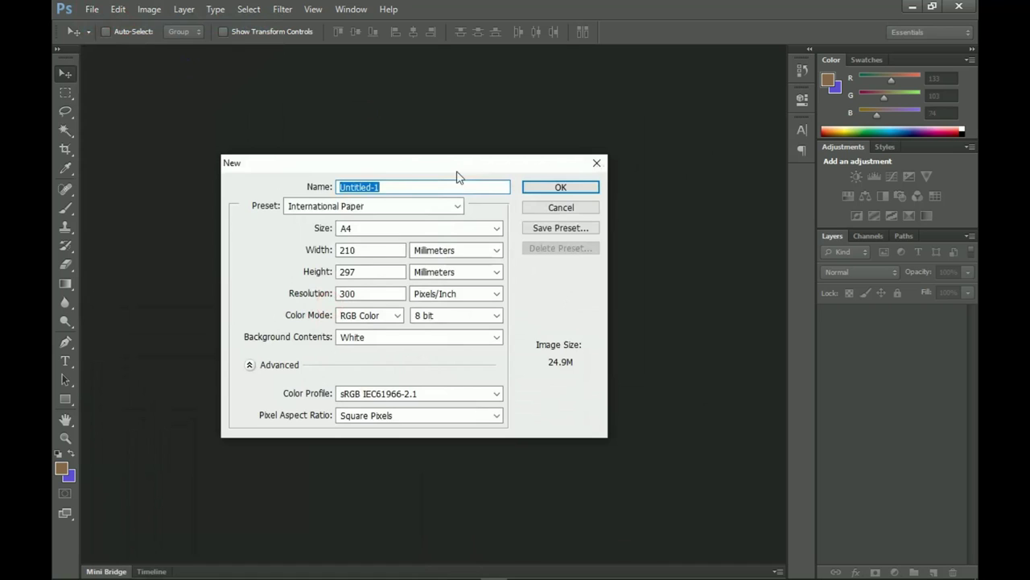
pyautogui.click(451, 246)
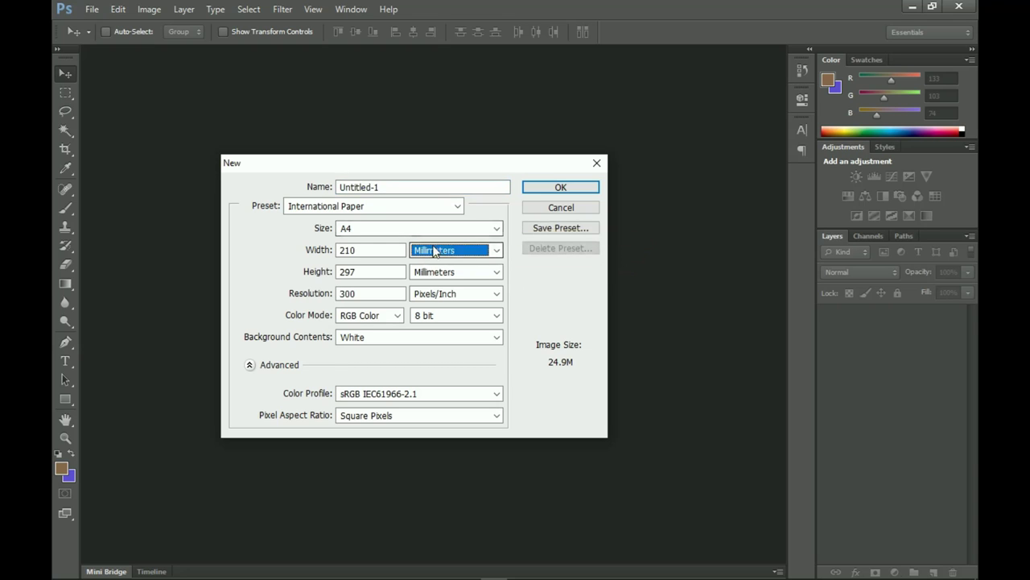
pyautogui.click(435, 252)
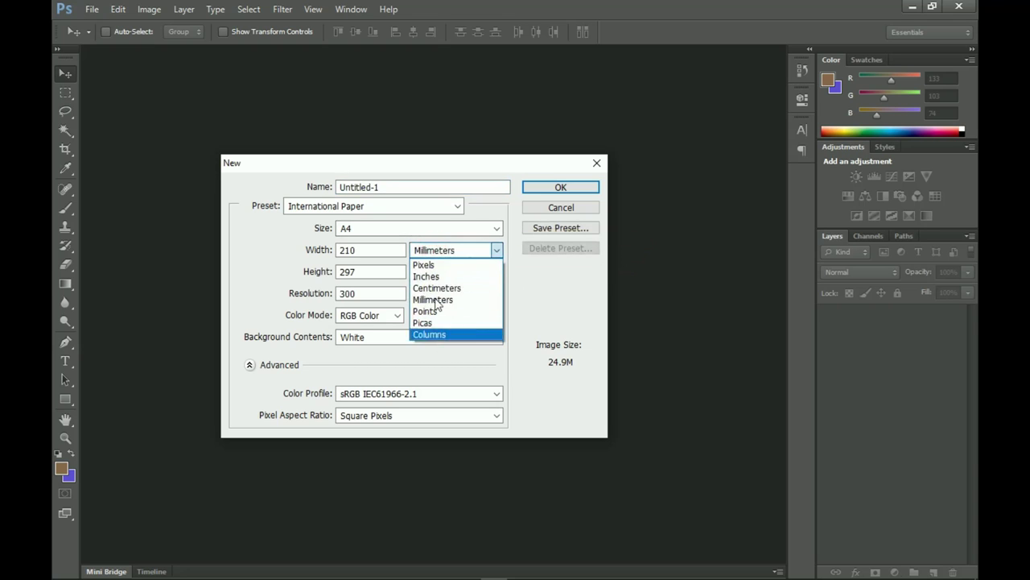
pyautogui.click(438, 249)
pyautogui.click(440, 251)
pyautogui.click(435, 275)
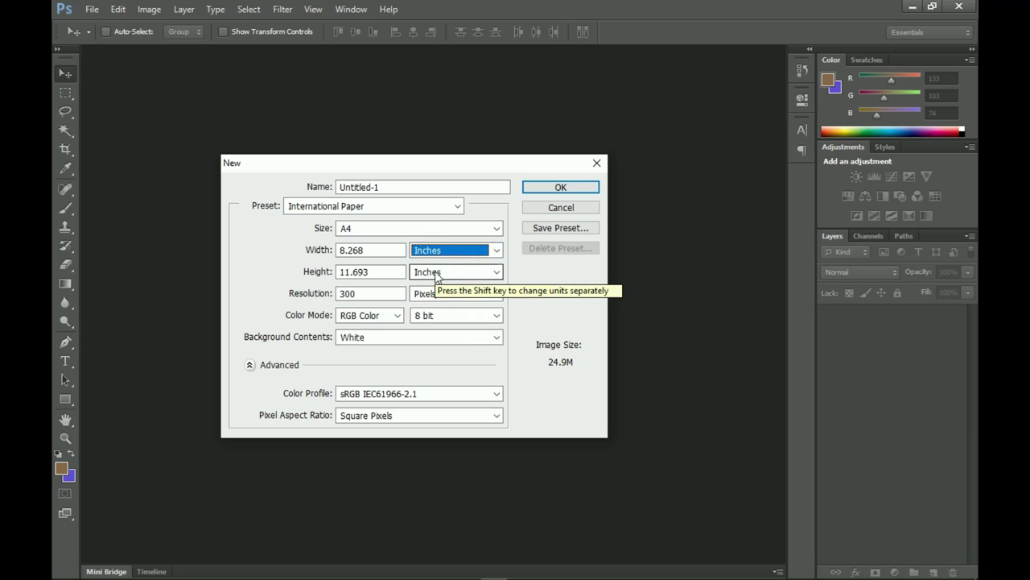
# Set the new document's width to 60 inches and its height to 36 inches.
pyautogui.doubleClick(375, 250)
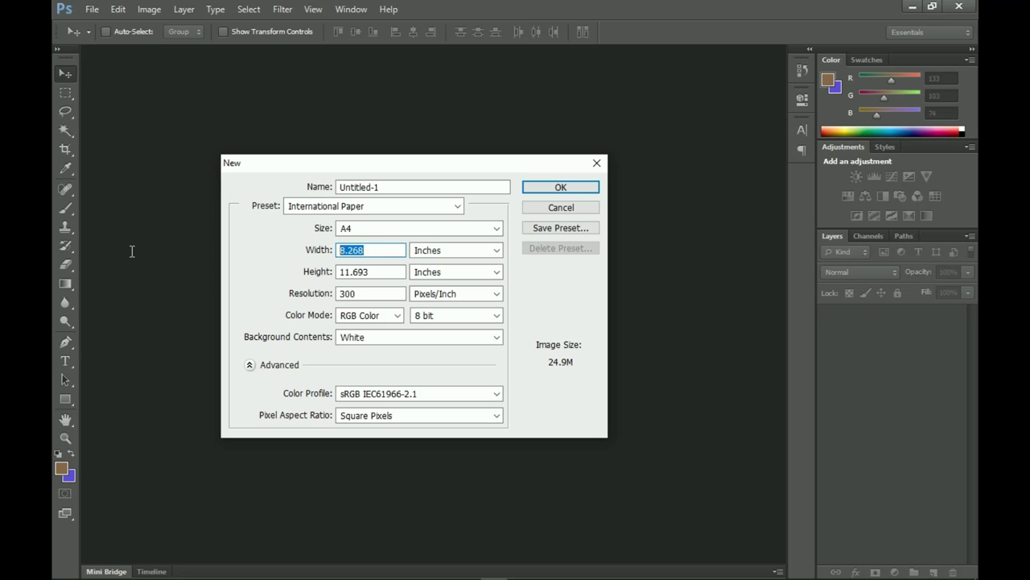
pyautogui.write('60')
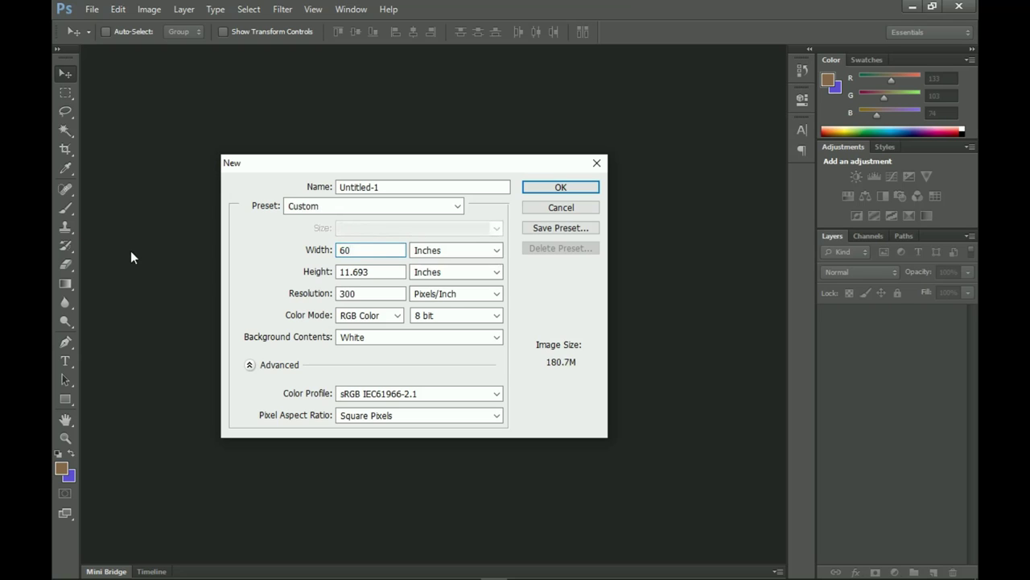
pyautogui.click(368, 271)
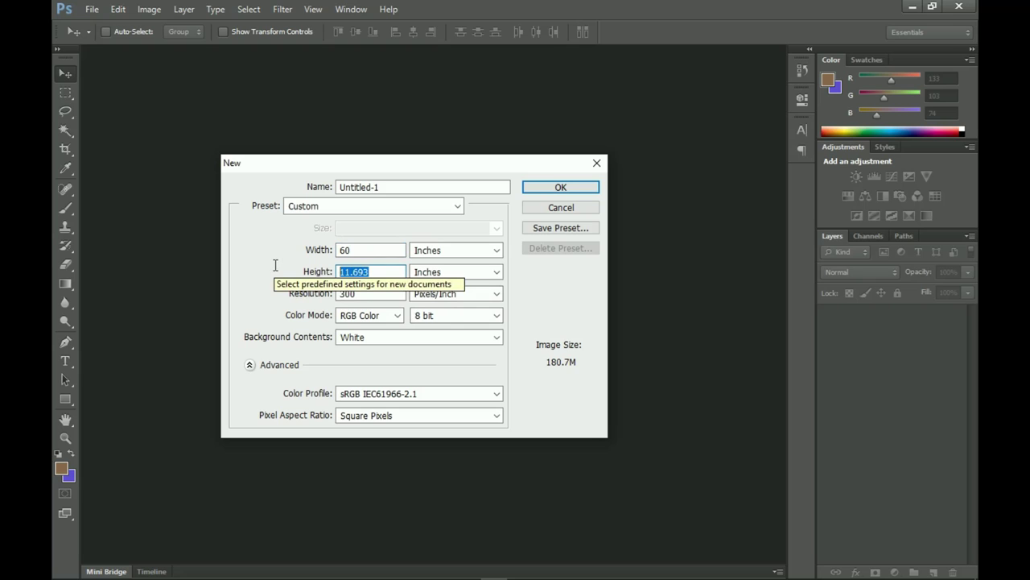
pyautogui.write('36')
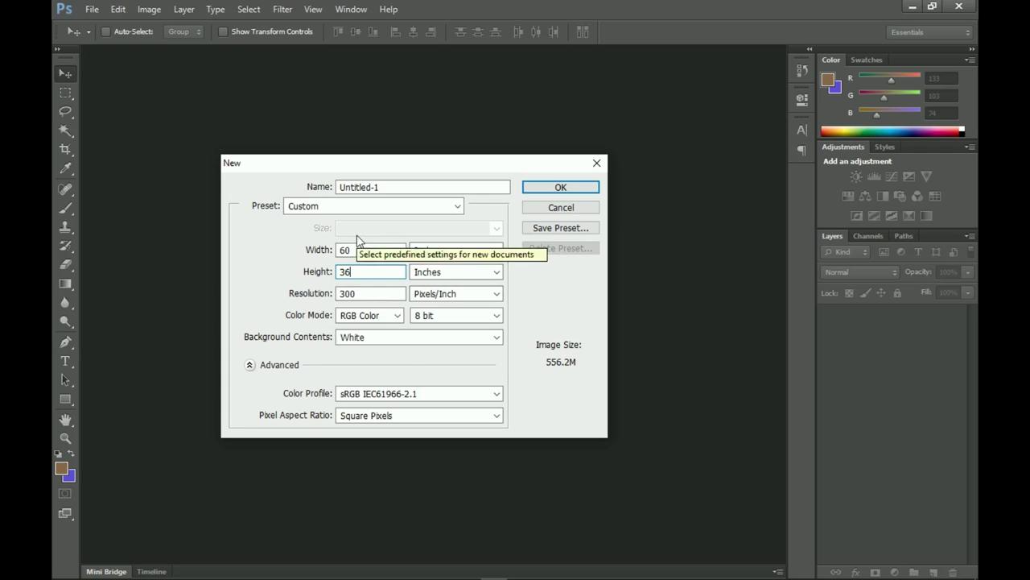
# Set the resolution to 100 pixels/inch and create the document.
pyautogui.doubleClick(367, 294)
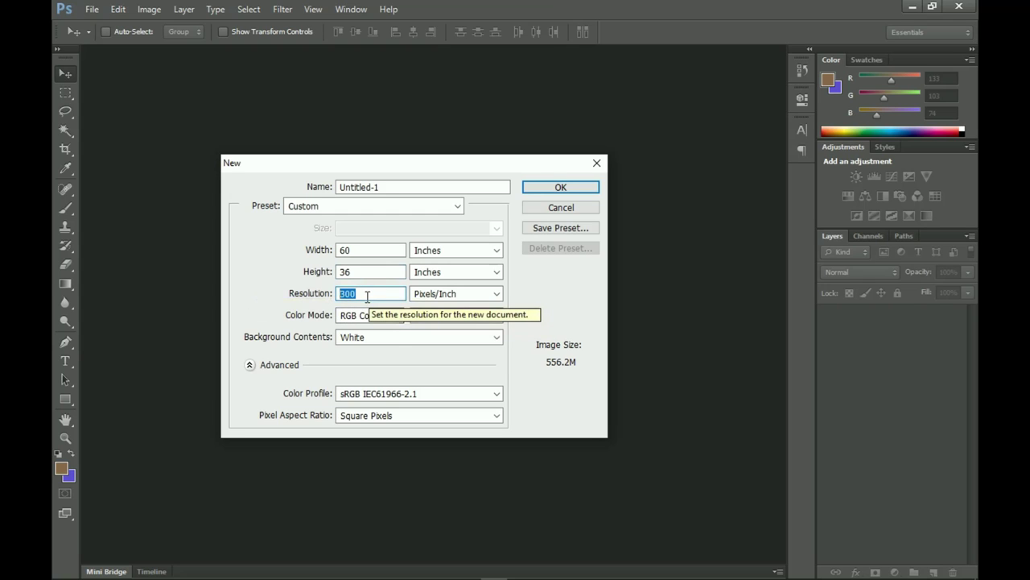
pyautogui.write('72')
pyautogui.press('BackSpace')
pyautogui.press('BackSpace')
pyautogui.write('100')
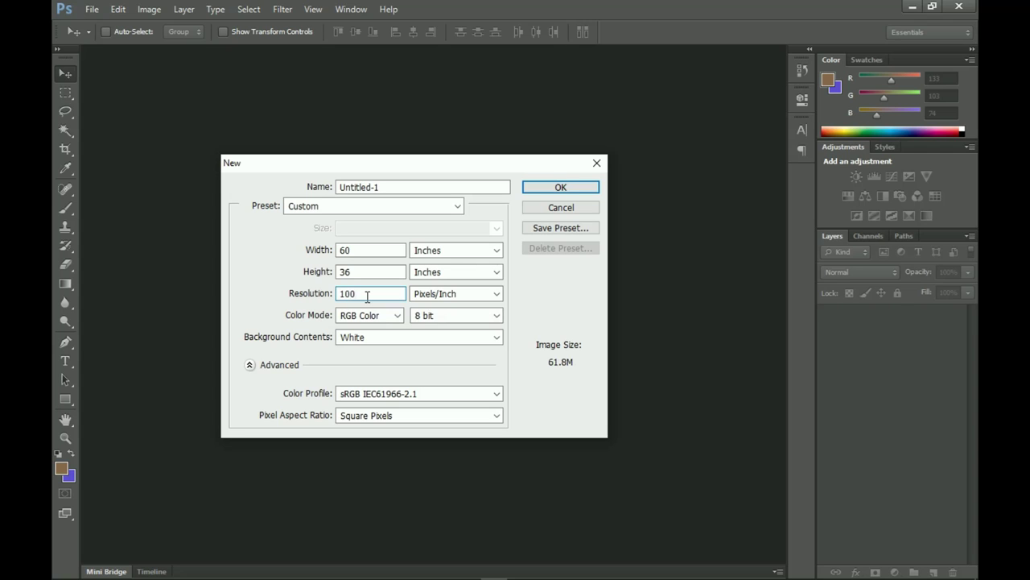
pyautogui.click(553, 187)
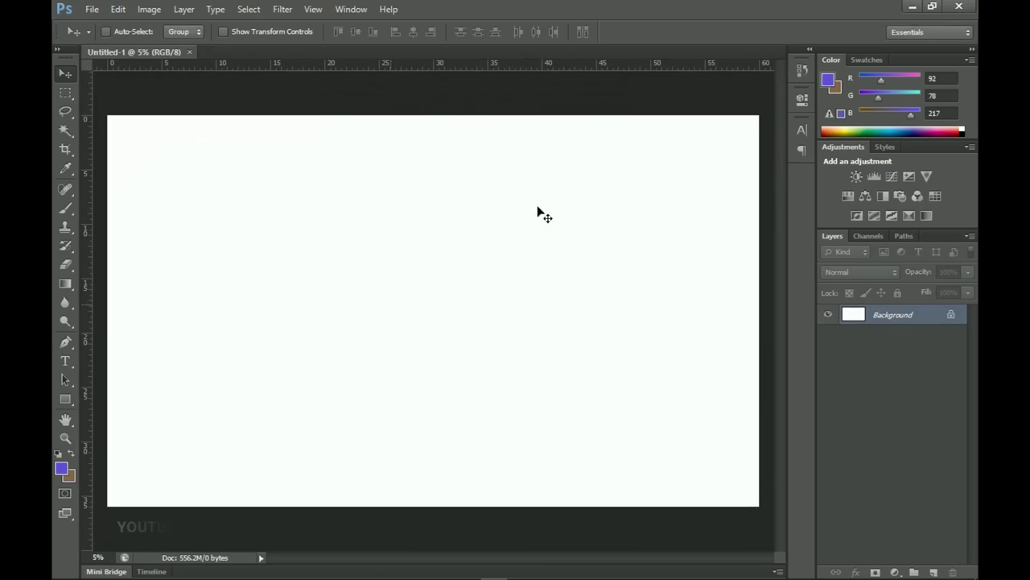
# Place the wheat-field-orange-tones image from the Annual Harvest Resources folder into the blank document.
pyautogui.click(146, 571)
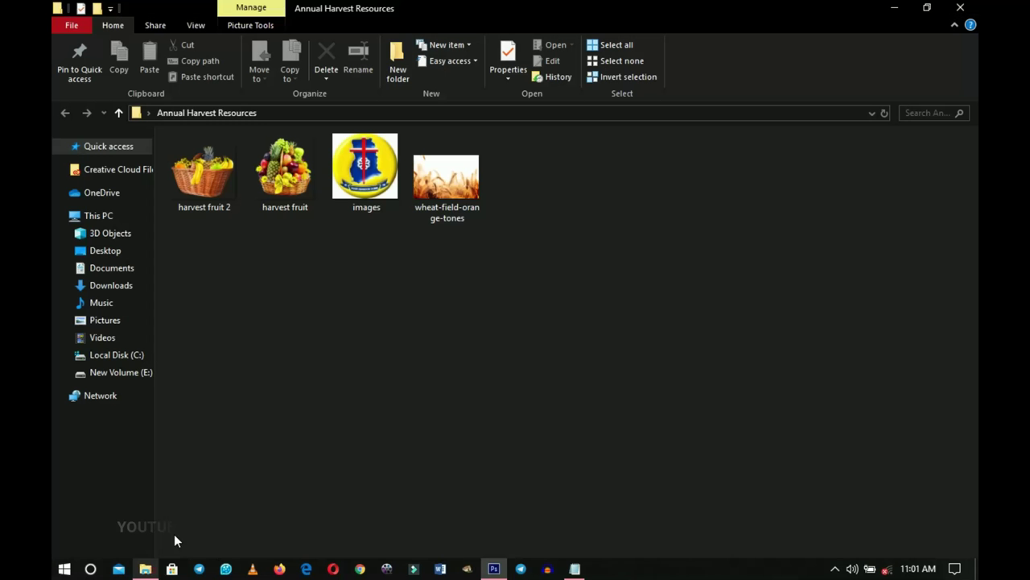
pyautogui.click(469, 221)
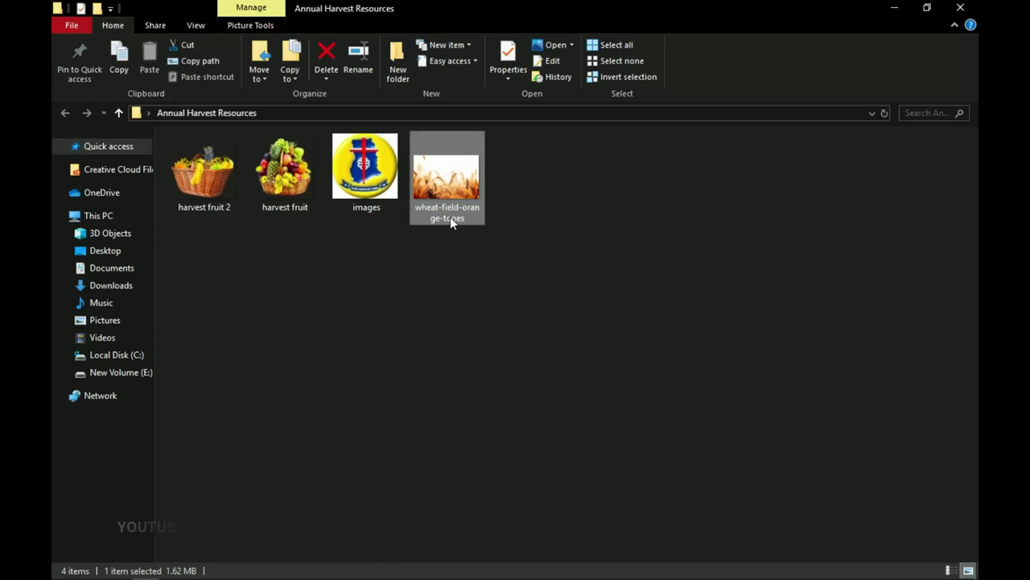
pyautogui.moveTo(449, 193); pyautogui.dragTo(478, 371)
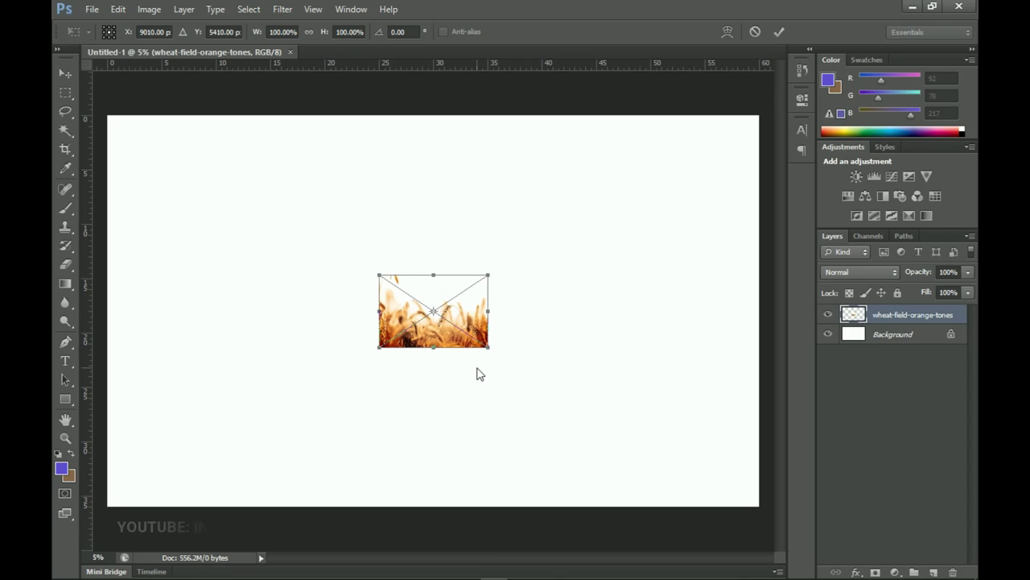
pyautogui.click(488, 348)
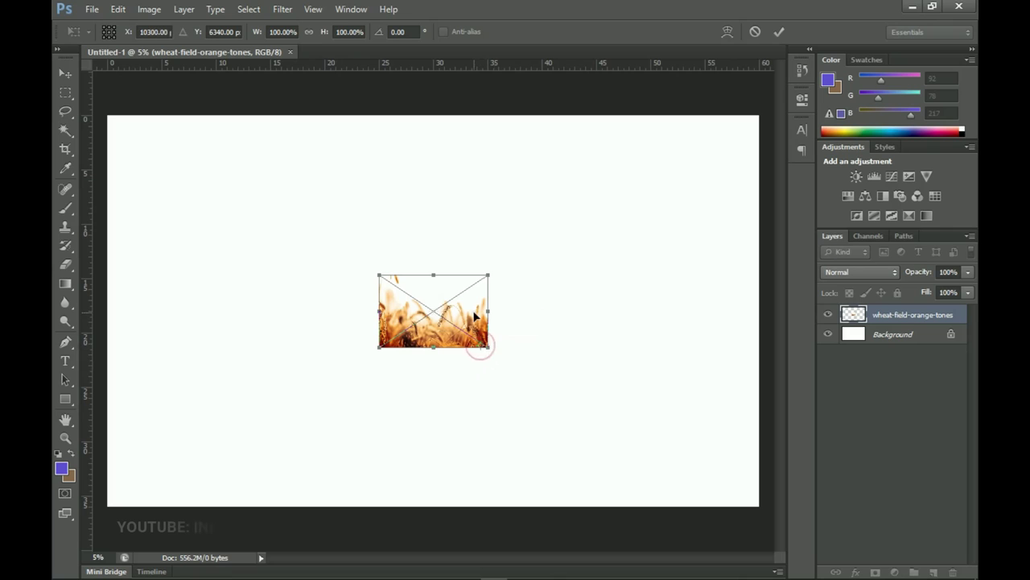
pyautogui.doubleClick(475, 314)
# Scale the wheat field image up proportionally from its centre until it covers the whole canvas.
pyautogui.hotkey('ctrl', 't')
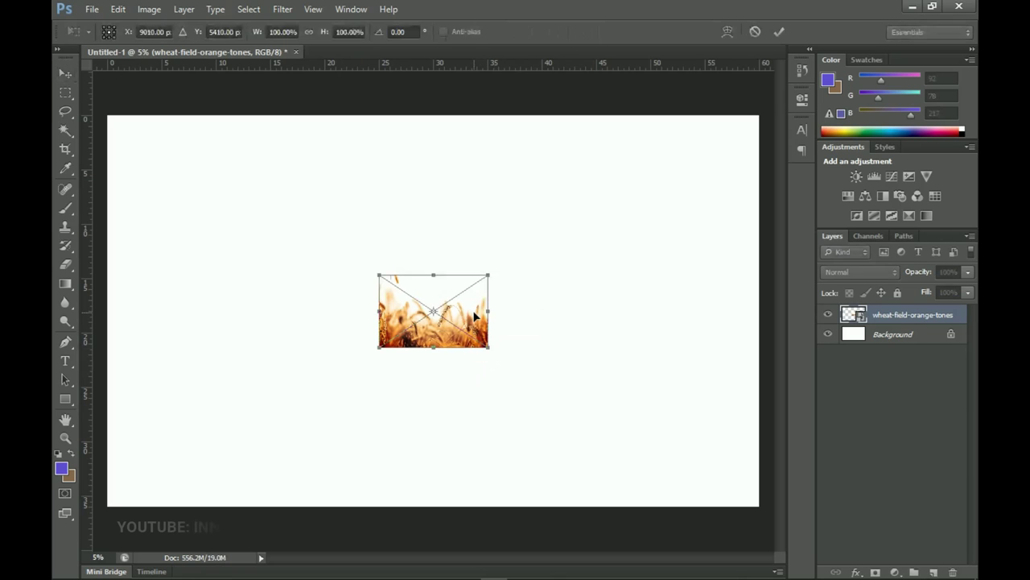
pyautogui.moveTo(490, 350); pyautogui.dragTo(801, 526)
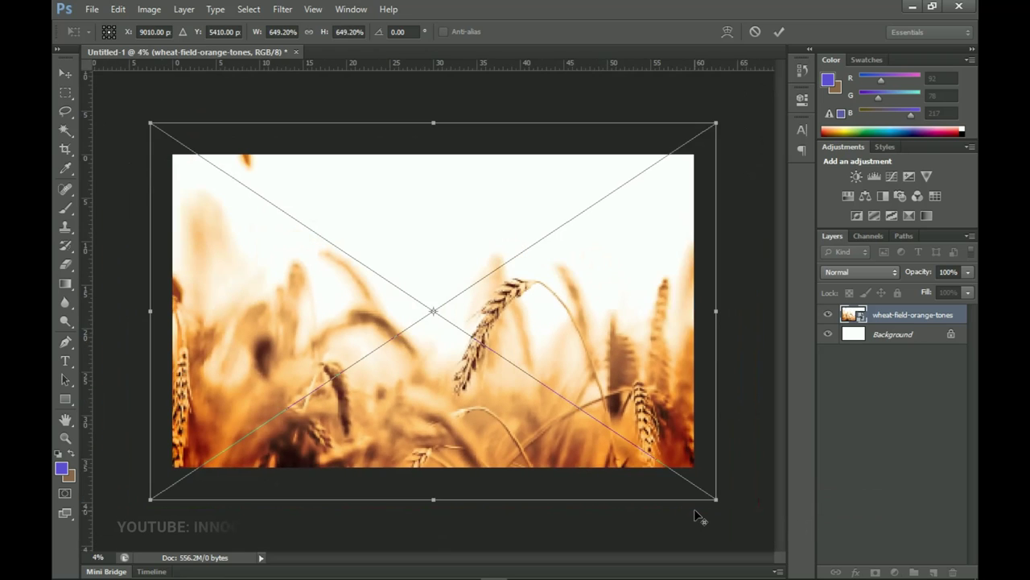
pyautogui.hotkey('ctrl', '-')
pyautogui.moveTo(713, 495); pyautogui.dragTo(702, 487)
pyautogui.press('Return')
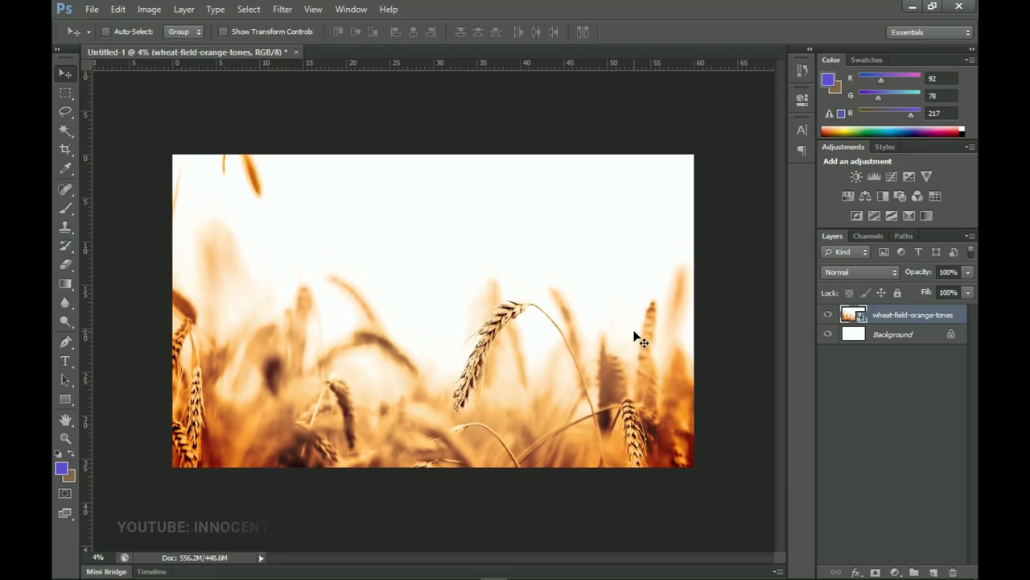
# Place the harvest fruit 2 image from the Annual Harvest Resources folder onto the wheat background.
pyautogui.moveTo(515, 578)
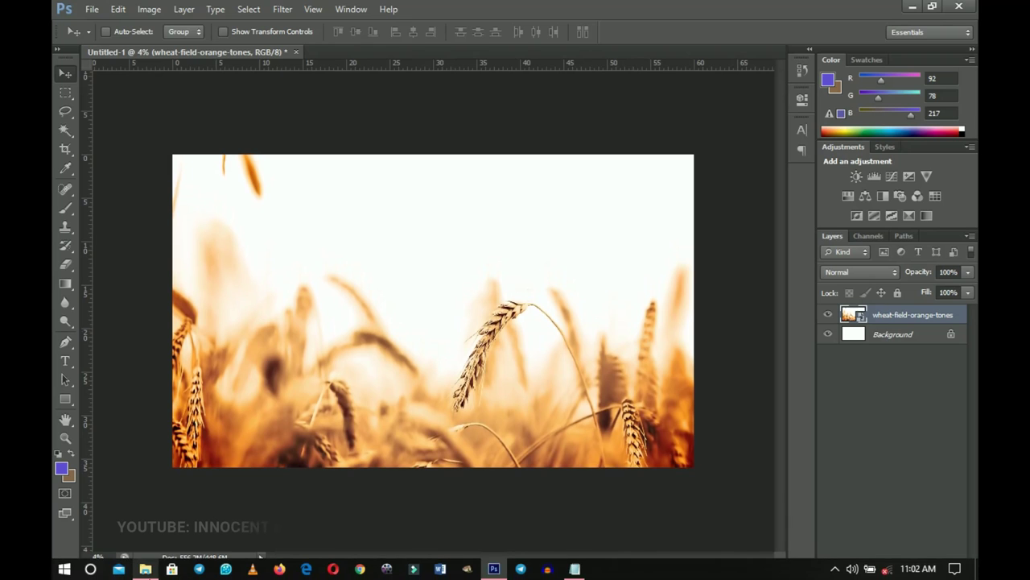
pyautogui.click(145, 568)
pyautogui.moveTo(316, 249); pyautogui.dragTo(237, 248)
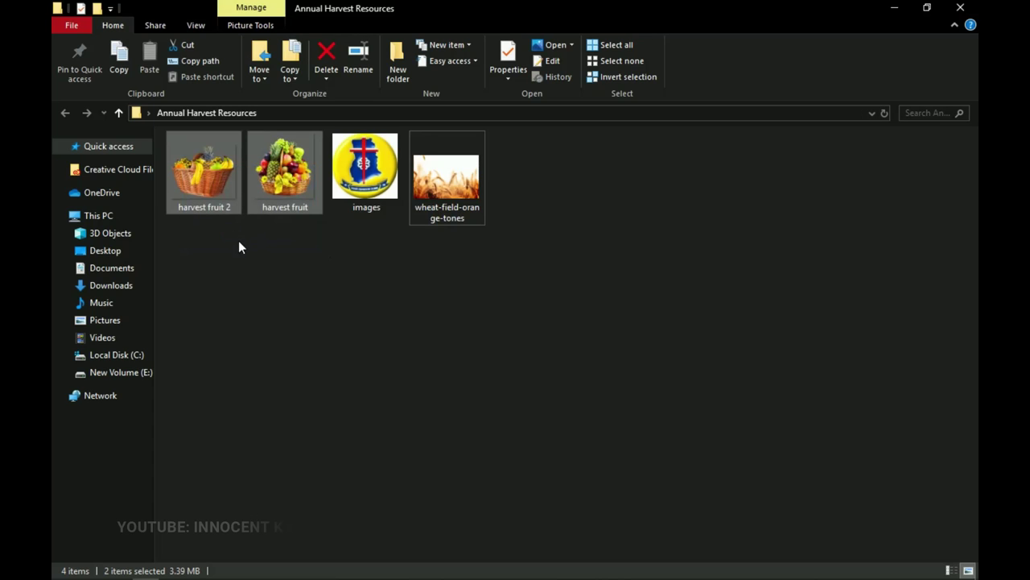
pyautogui.moveTo(309, 256); pyautogui.dragTo(773, 405)
pyautogui.click(201, 181)
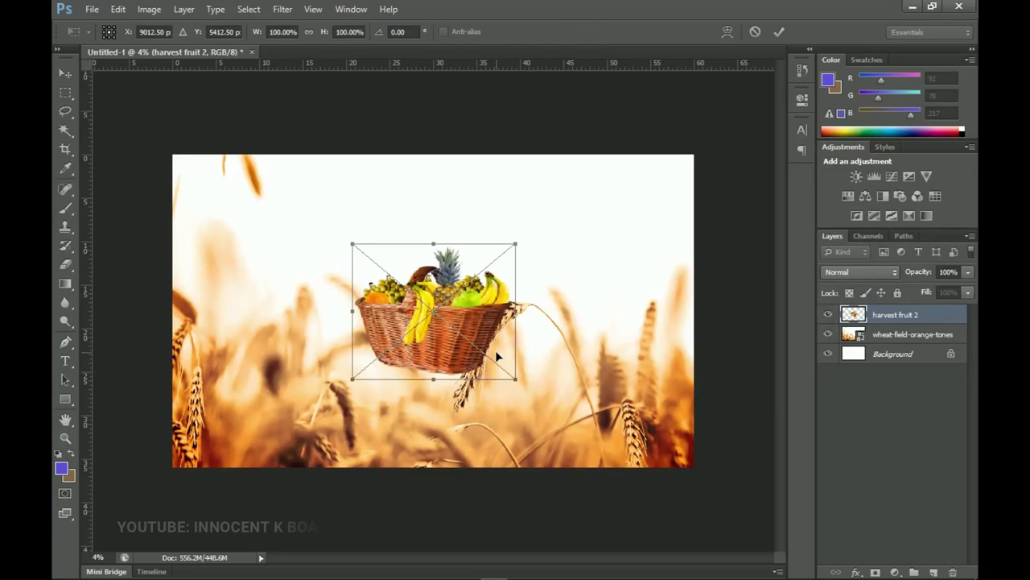
# Scale the harvest fruit 2 basket to about 92% and position it in the canvas's lower-right corner.
pyautogui.moveTo(503, 343); pyautogui.dragTo(678, 429)
pyautogui.moveTo(715, 340); pyautogui.dragTo(708, 349)
pyautogui.moveTo(684, 430); pyautogui.dragTo(696, 437)
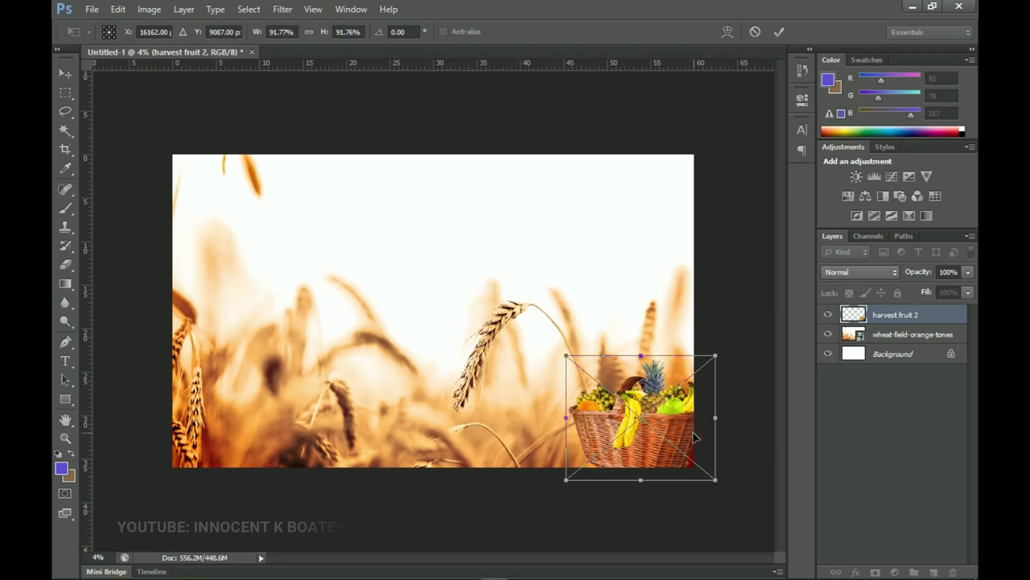
pyautogui.press('Return')
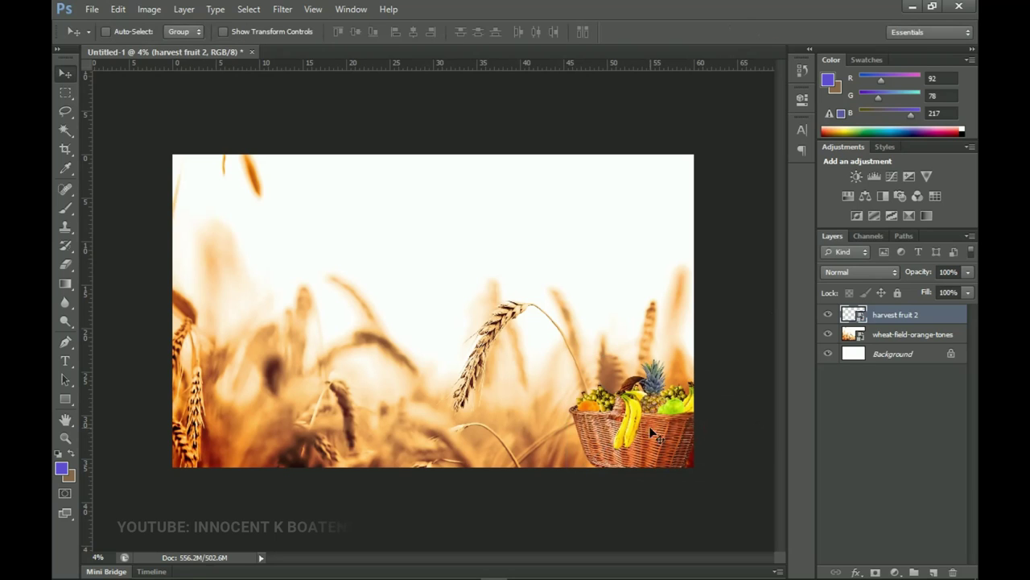
# Rasterize the harvest fruit 2 layer and darken it with Levels, setting the black input level to 13.
pyautogui.rightClick(907, 316)
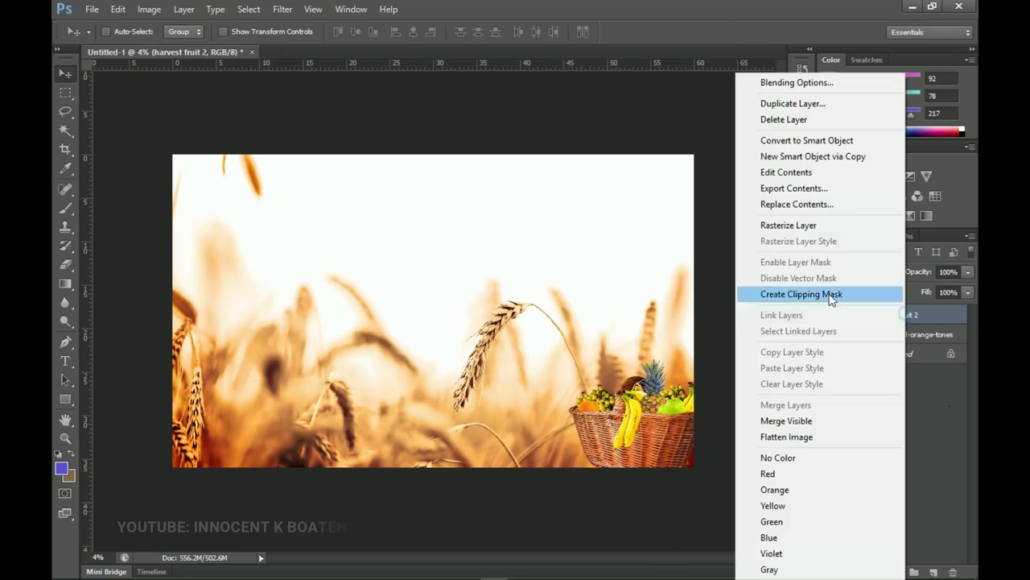
pyautogui.click(801, 232)
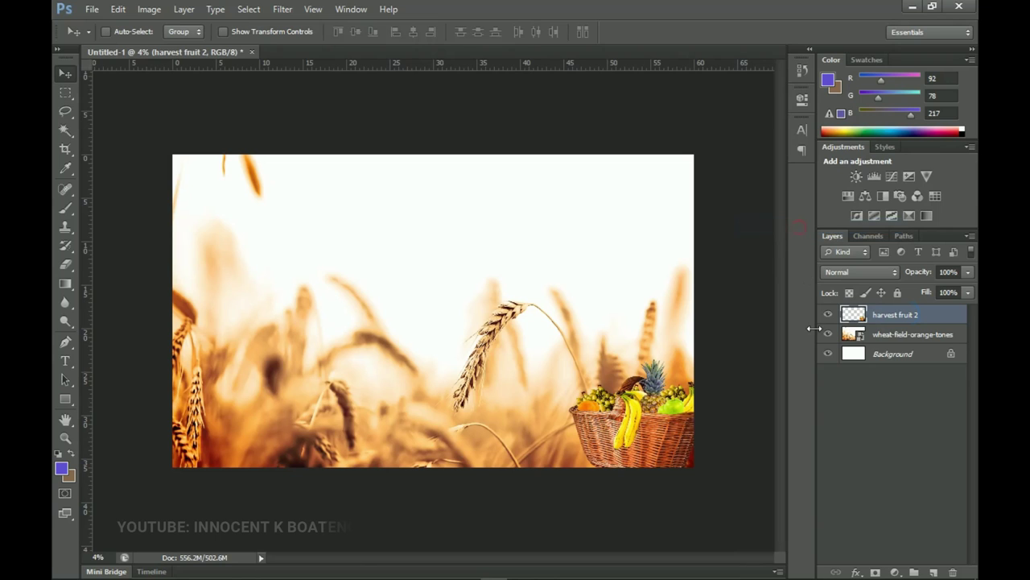
pyautogui.hotkey('ctrl', 'l')
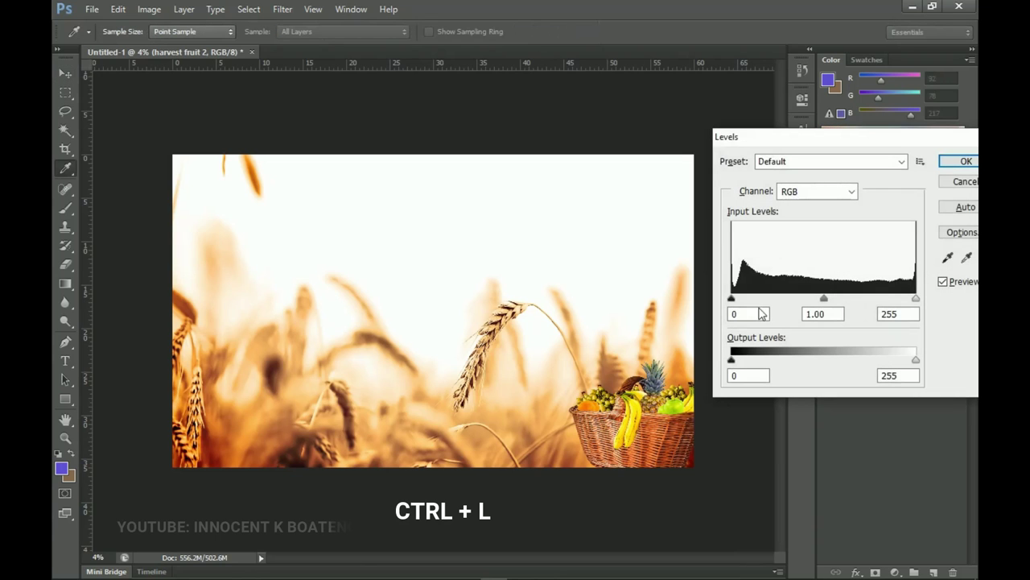
pyautogui.moveTo(731, 299); pyautogui.dragTo(742, 299)
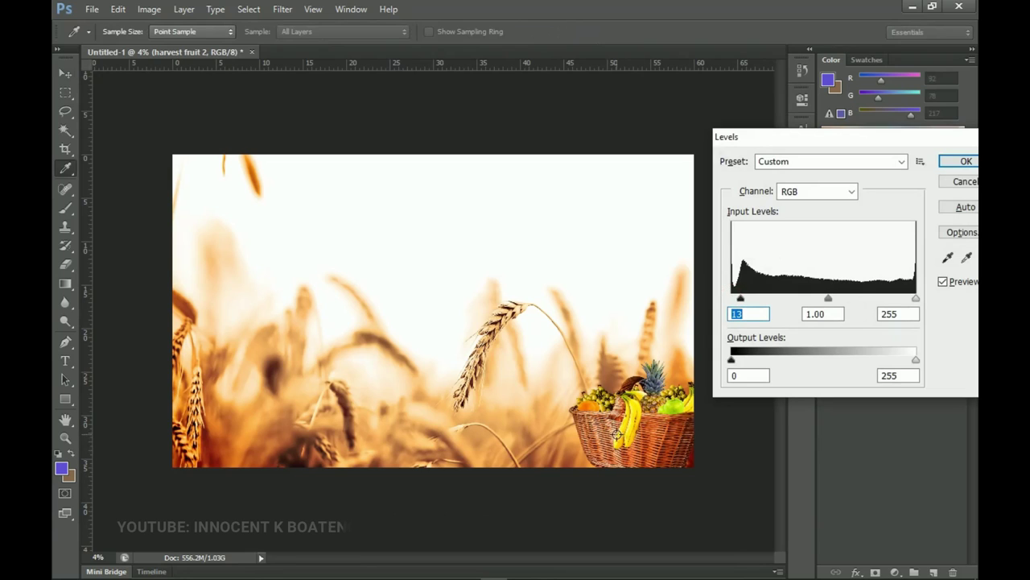
pyautogui.click(967, 162)
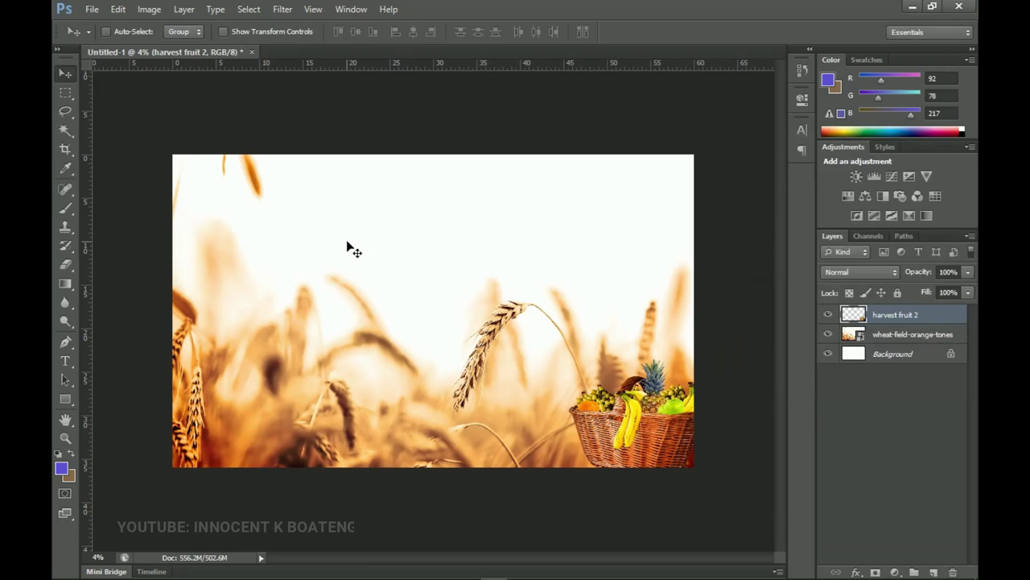
# Place the harvest fruit image from the Annual Harvest Resources folder into the banner document.
pyautogui.click(145, 572)
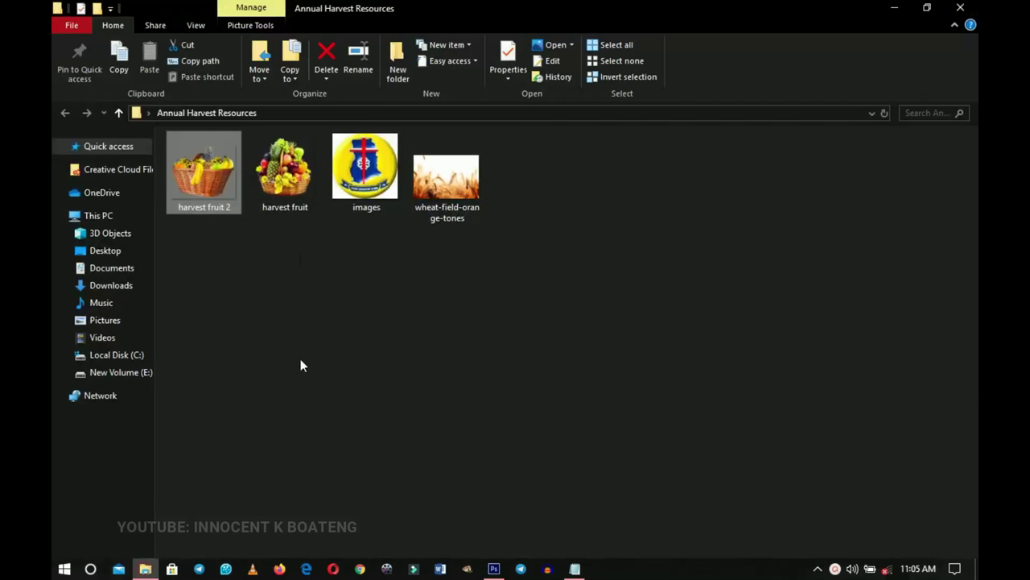
pyautogui.click(284, 181)
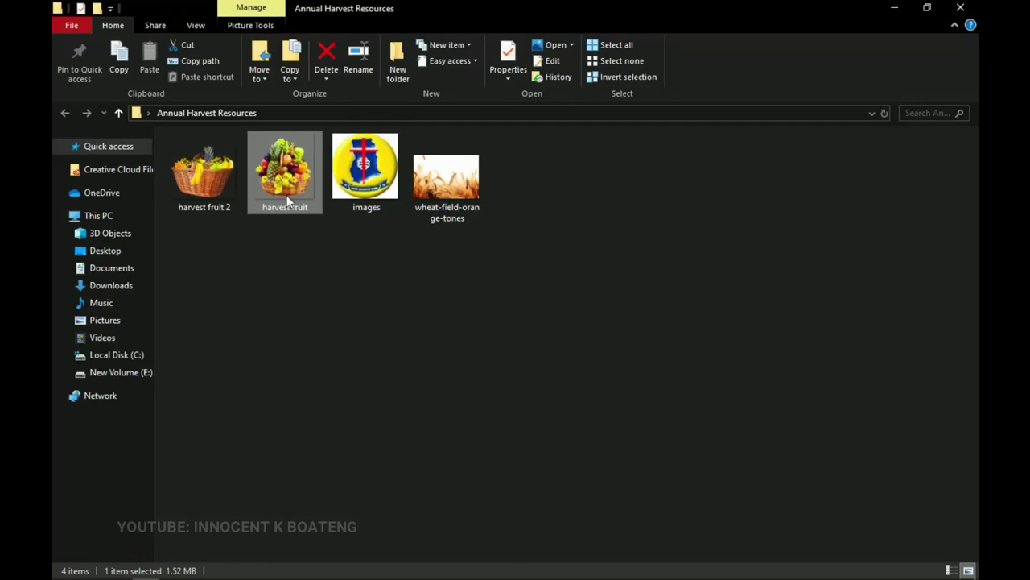
pyautogui.moveTo(287, 198); pyautogui.dragTo(642, 266)
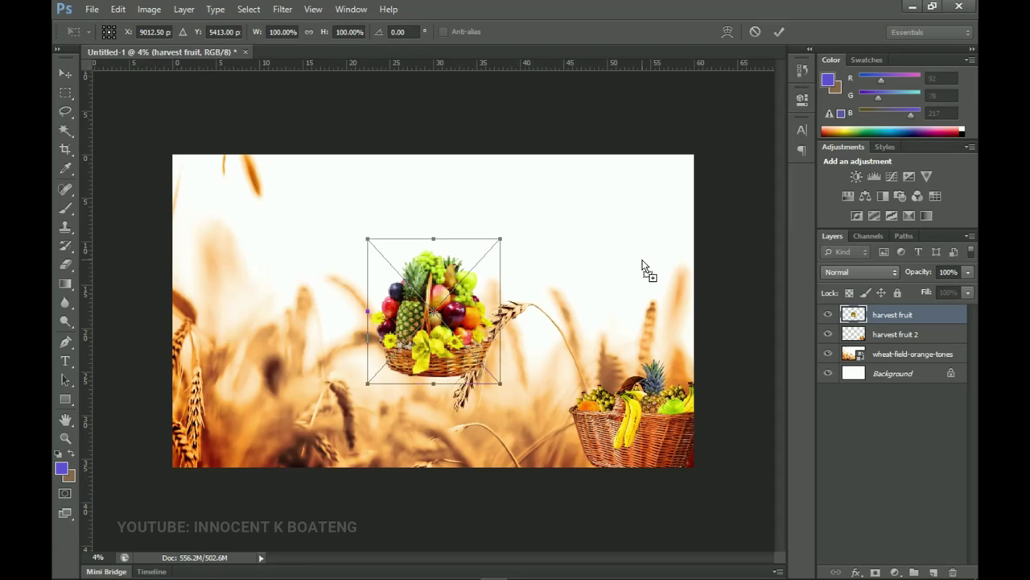
# Move the placed harvest fruit basket to the canvas's upper-right corner and flip it vertically.
pyautogui.moveTo(455, 313); pyautogui.dragTo(667, 213)
pyautogui.moveTo(662, 212); pyautogui.dragTo(661, 212)
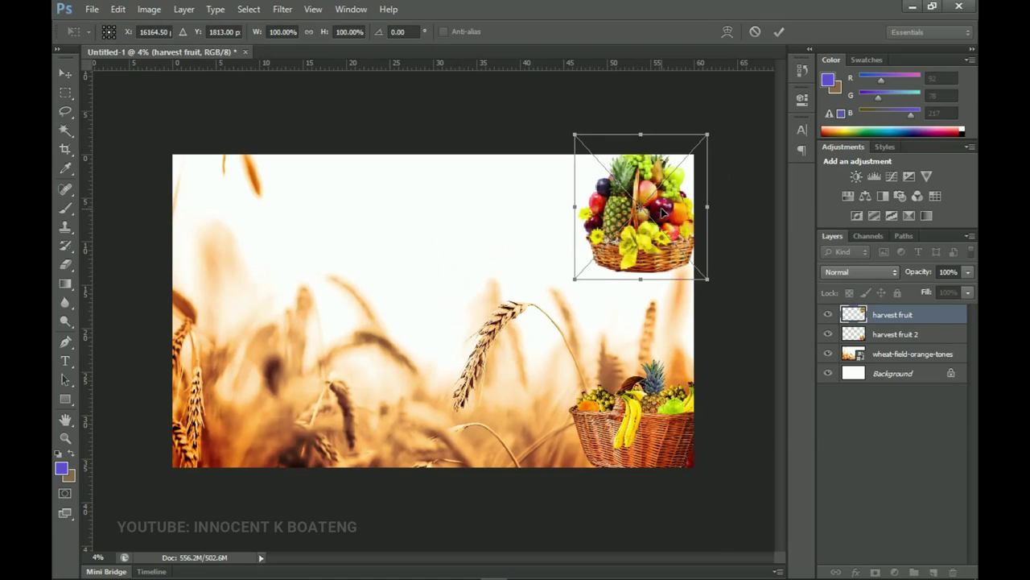
pyautogui.rightClick(662, 212)
pyautogui.click(692, 423)
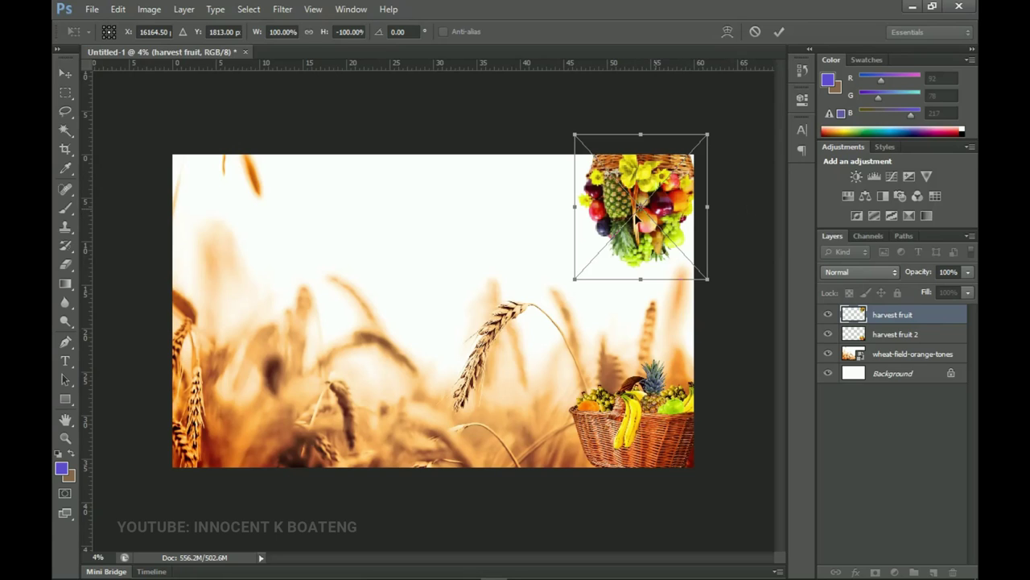
# Scale the flipped harvest fruit basket to about 80%, tilt it slightly clockwise, and tuck it into the canvas's upper-right corner.
pyautogui.moveTo(755, 216); pyautogui.dragTo(728, 258)
pyautogui.moveTo(733, 165); pyautogui.dragTo(711, 173)
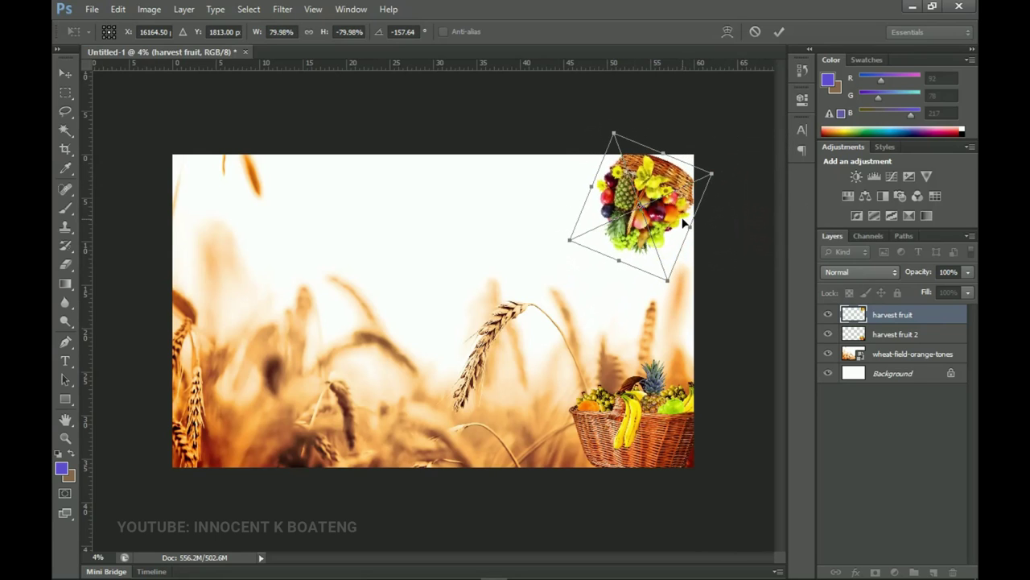
pyautogui.press('Return')
pyautogui.moveTo(671, 229); pyautogui.dragTo(687, 198)
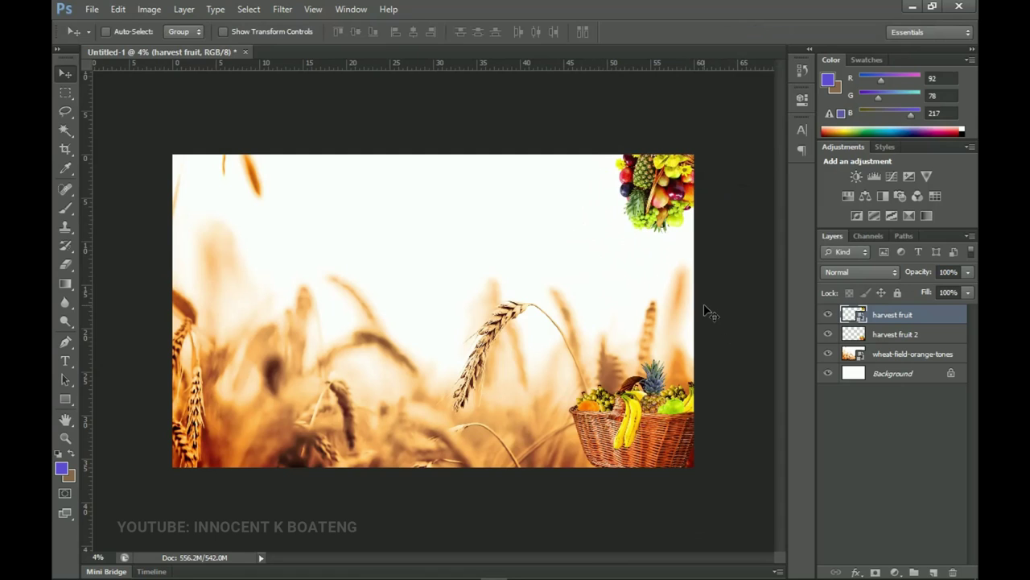
# Rasterize the wheat-field-orange-tones layer and darken its shadows slightly with Levels by raising the black input level.
pyautogui.click(932, 354)
pyautogui.rightClick(933, 355)
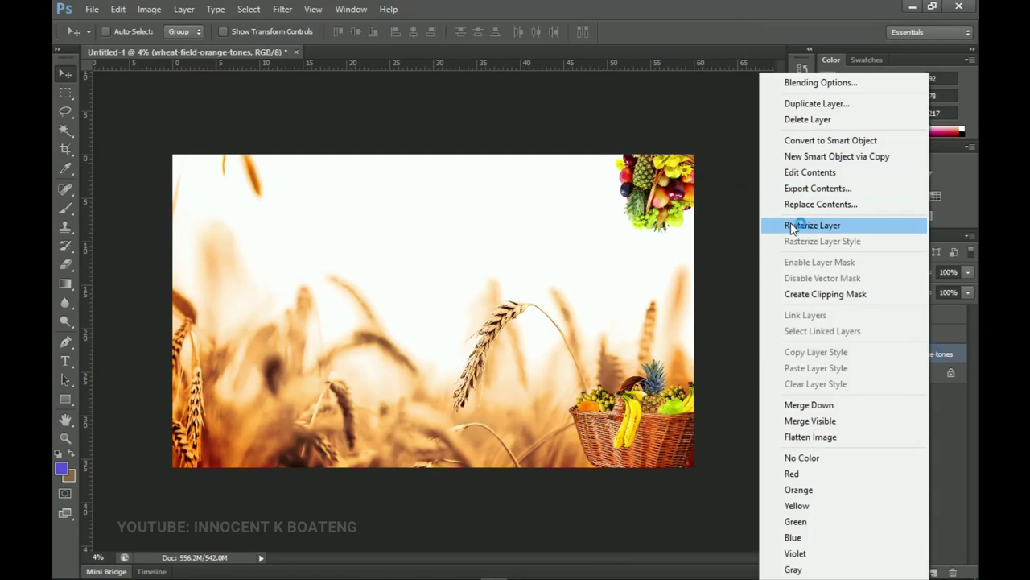
pyautogui.click(790, 225)
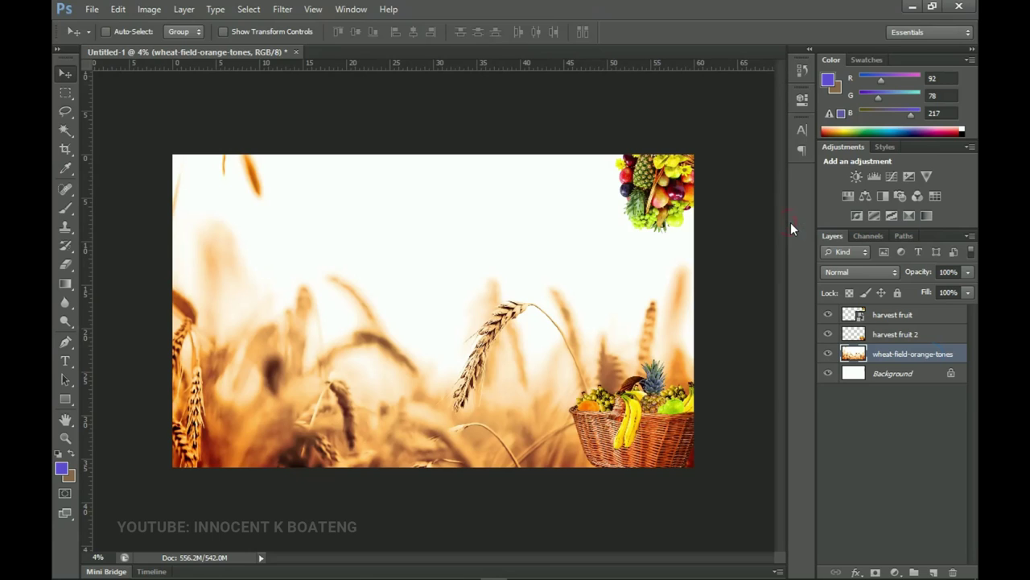
pyautogui.hotkey('ctrl', 'l')
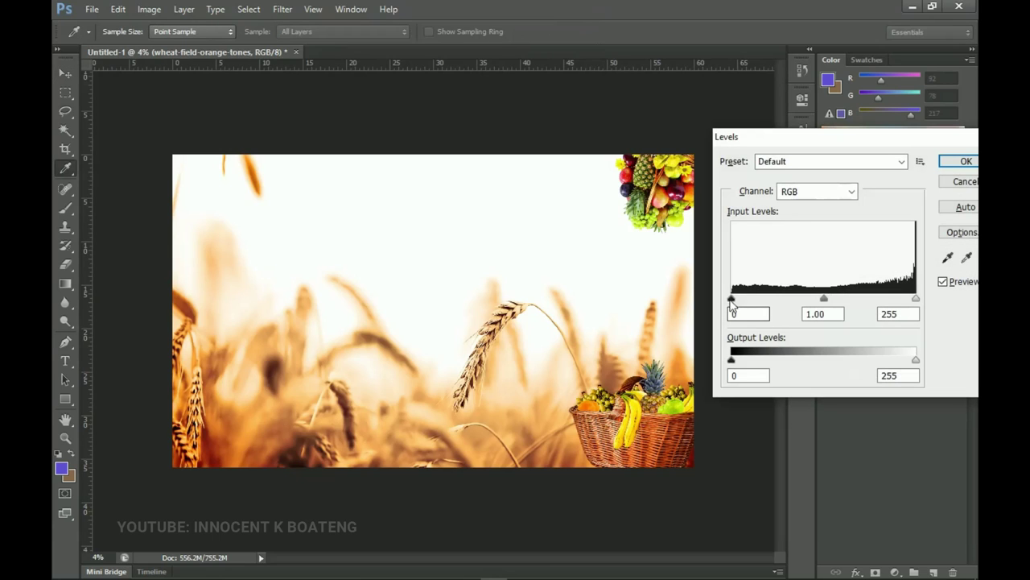
pyautogui.moveTo(730, 298); pyautogui.dragTo(740, 302)
pyautogui.click(962, 161)
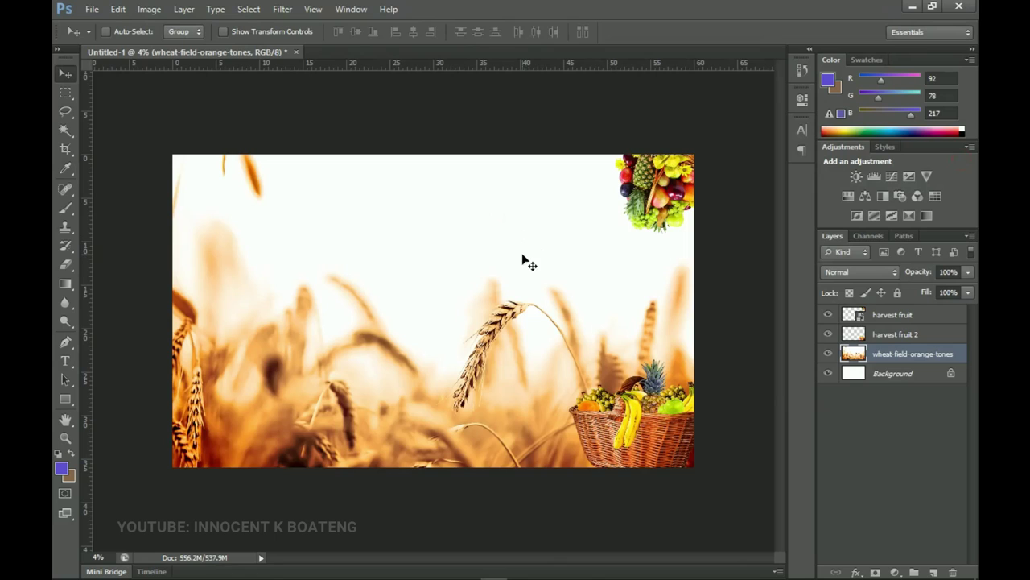
# Group the harvest fruit, harvest fruit 2 and wheat-field-orange-tones layers and name the group Background.
pyautogui.keyDown('shift'); pyautogui.click(906, 320); pyautogui.keyUp('shift')
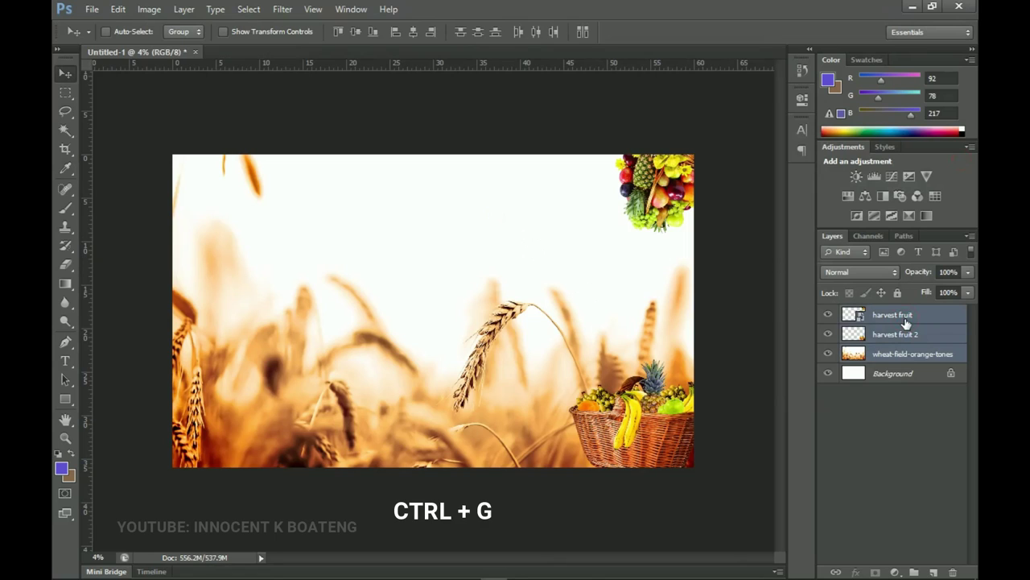
pyautogui.hotkey('ctrl', 'g')
pyautogui.doubleClick(885, 313)
pyautogui.write('Background')
pyautogui.press('Return')
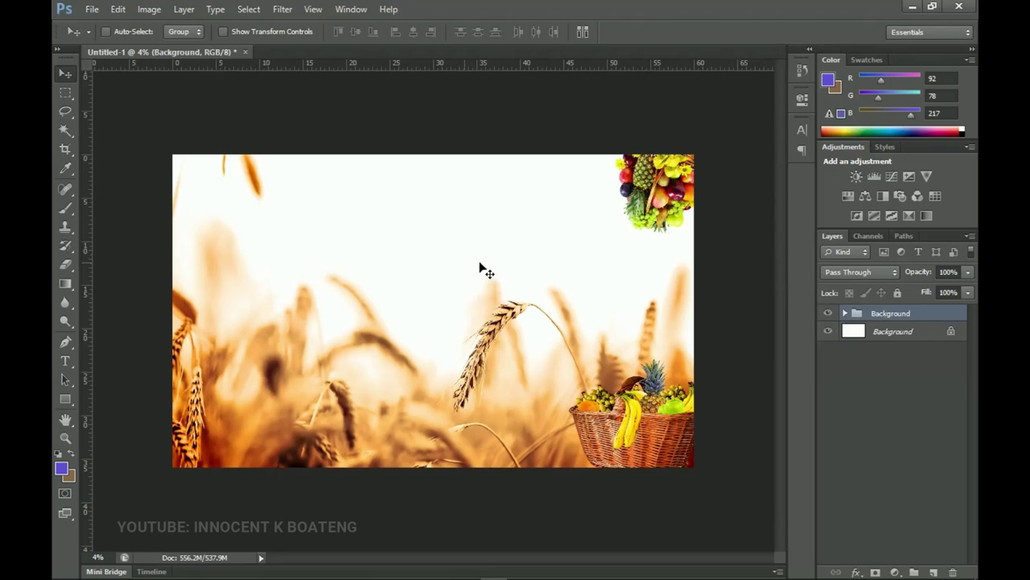
# Copy the lines "THE METHODIST CHURCH GHANA EBENEZER SOCIETY, AFRANCHO" from Notepad and paste them as a text layer in the banner's upper area.
pyautogui.moveTo(648, 578)
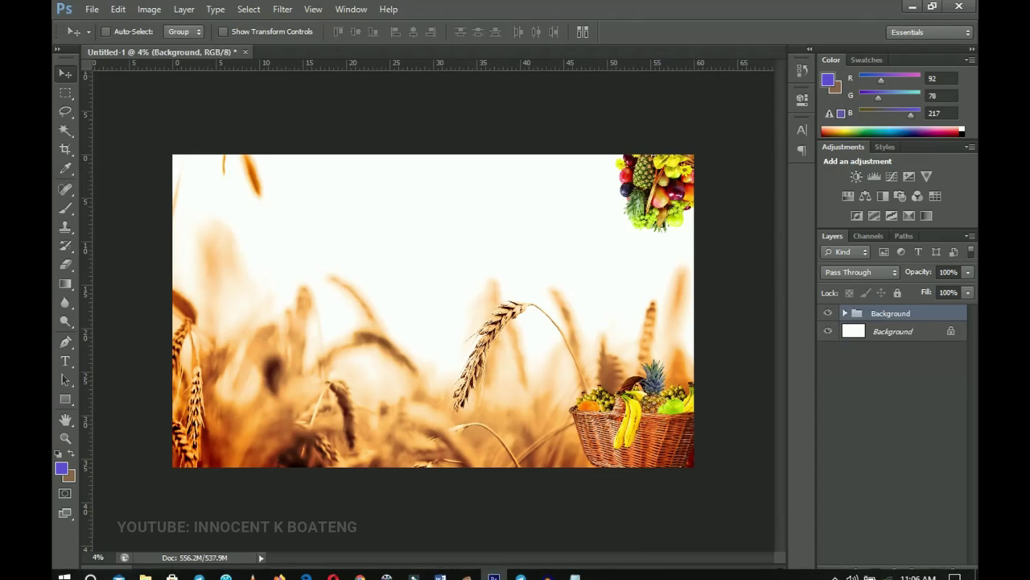
pyautogui.click(574, 576)
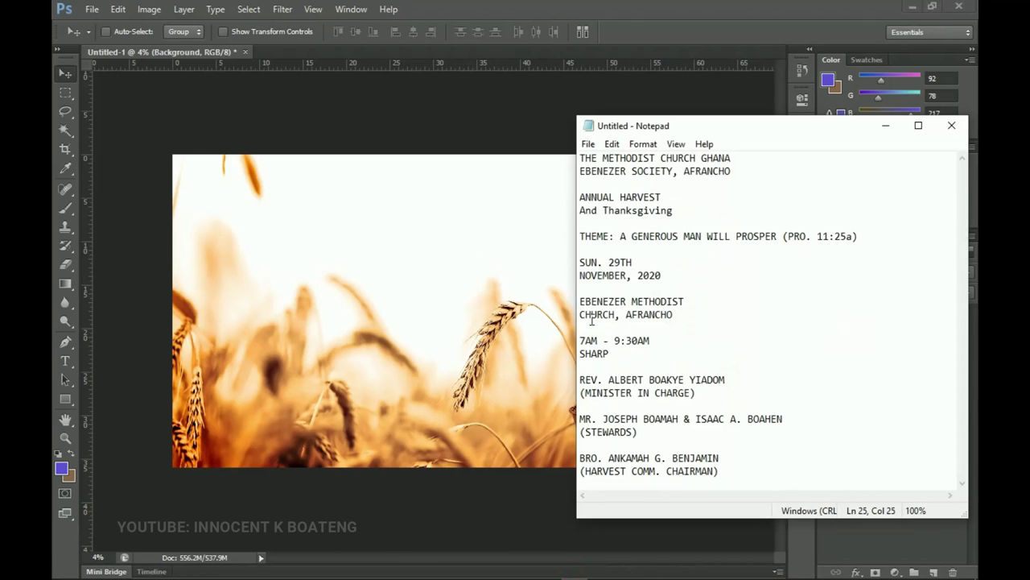
pyautogui.moveTo(730, 172); pyautogui.dragTo(524, 148)
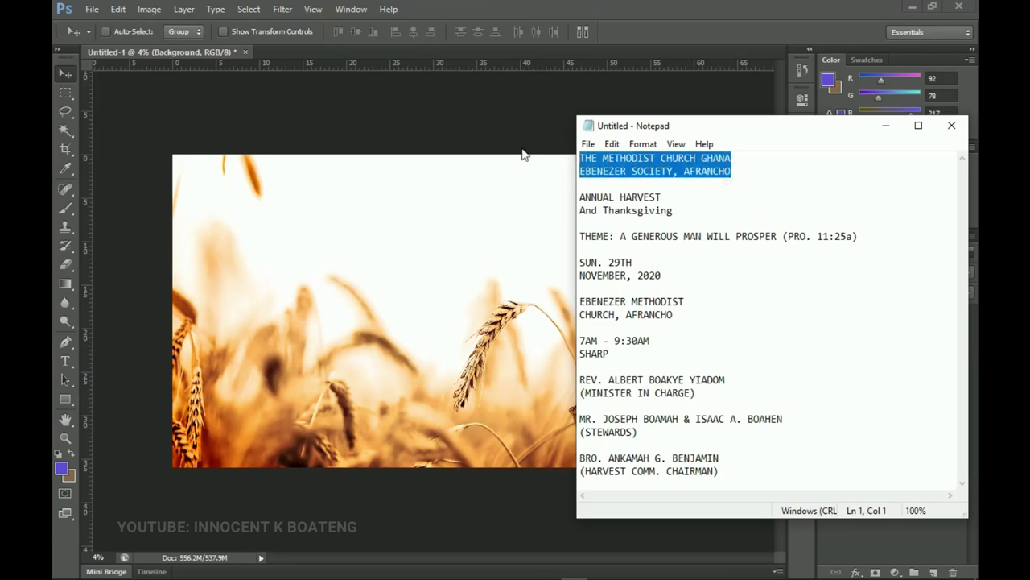
pyautogui.click(886, 125)
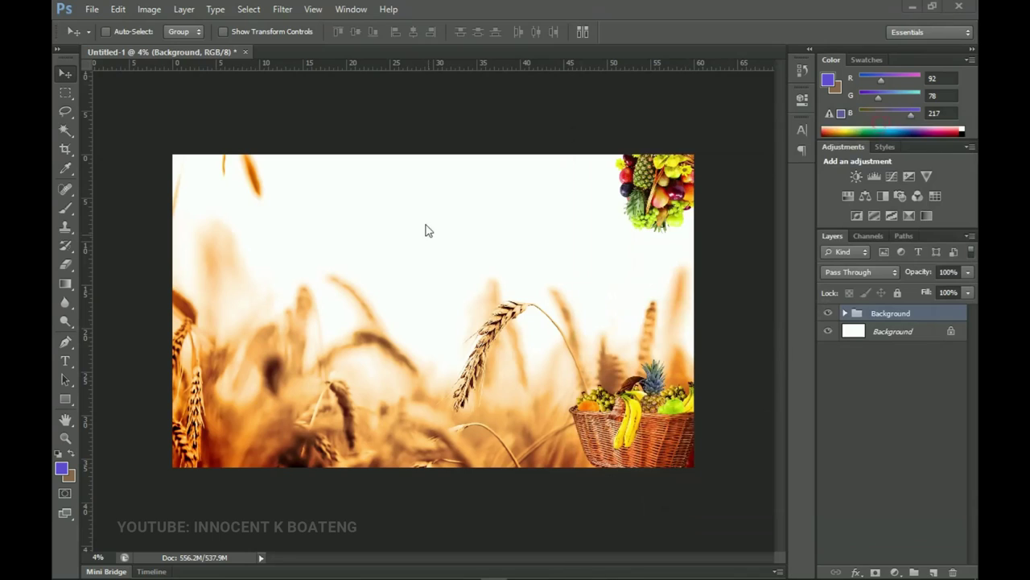
pyautogui.click(67, 362)
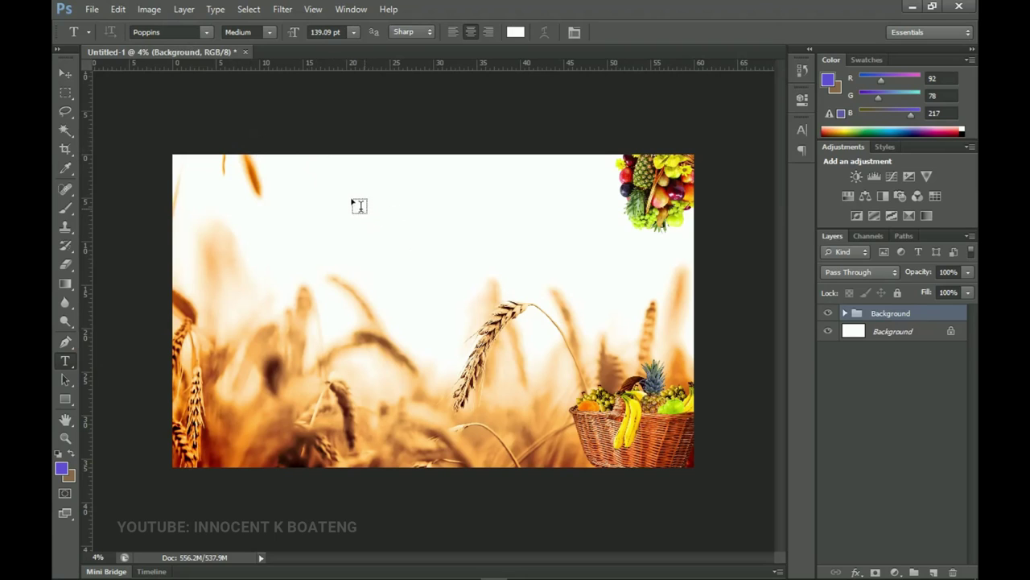
pyautogui.click(364, 207)
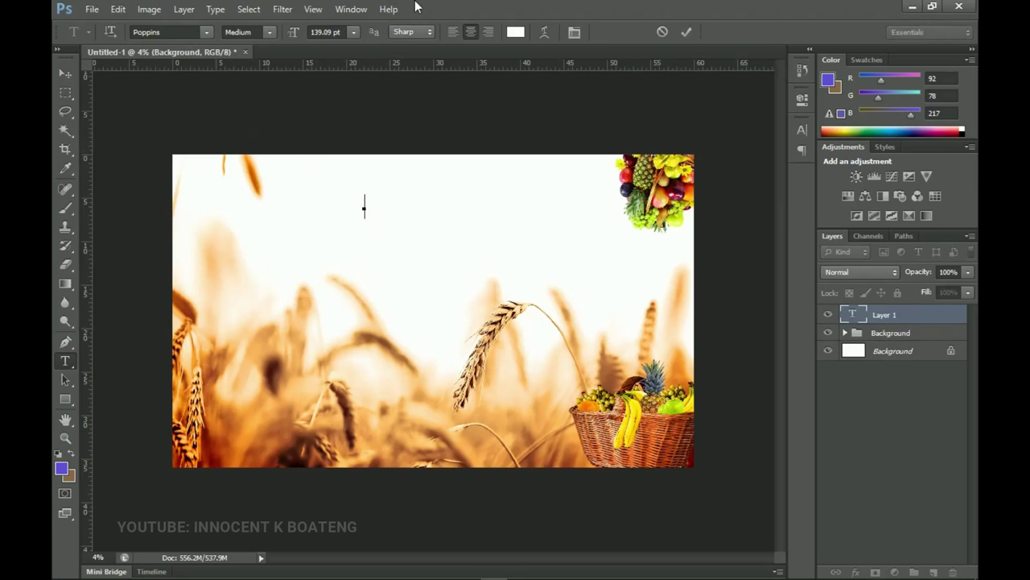
pyautogui.hotkey('ctrl', 'v')
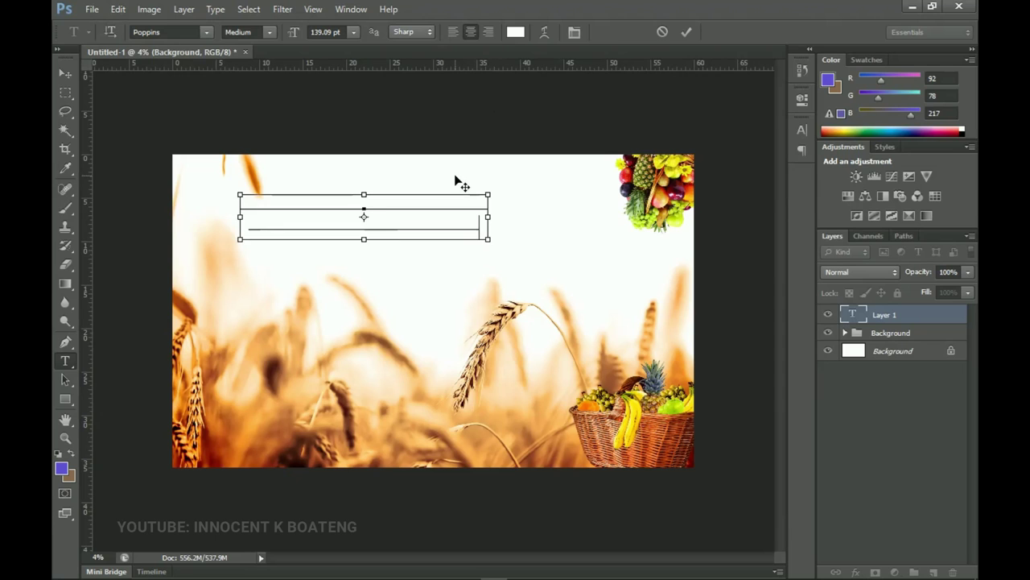
# Recolor the whole church name text with a dark brown sampled from the shadows of the wheat image.
pyautogui.hotkey('ctrl', 'a')
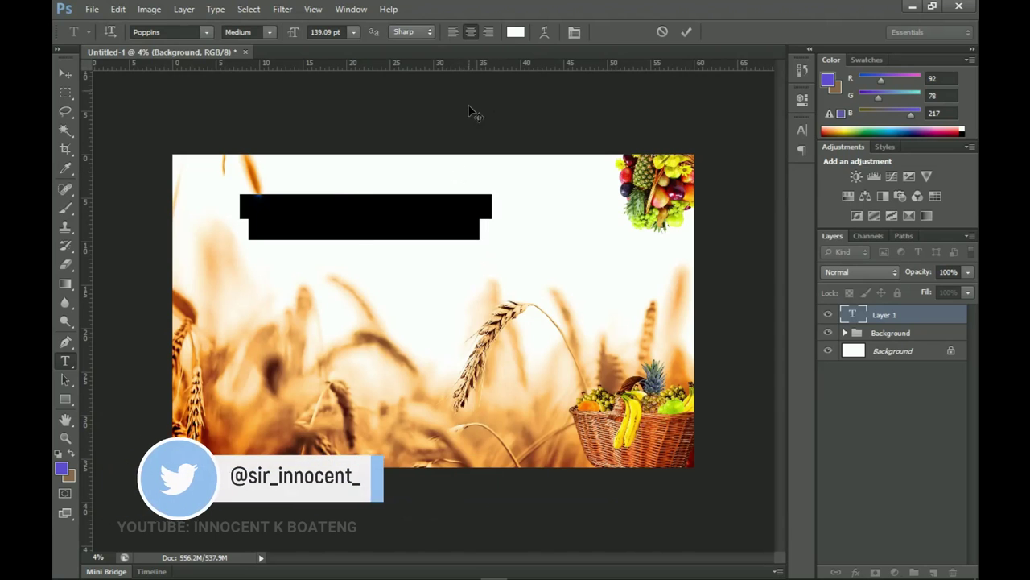
pyautogui.click(515, 33)
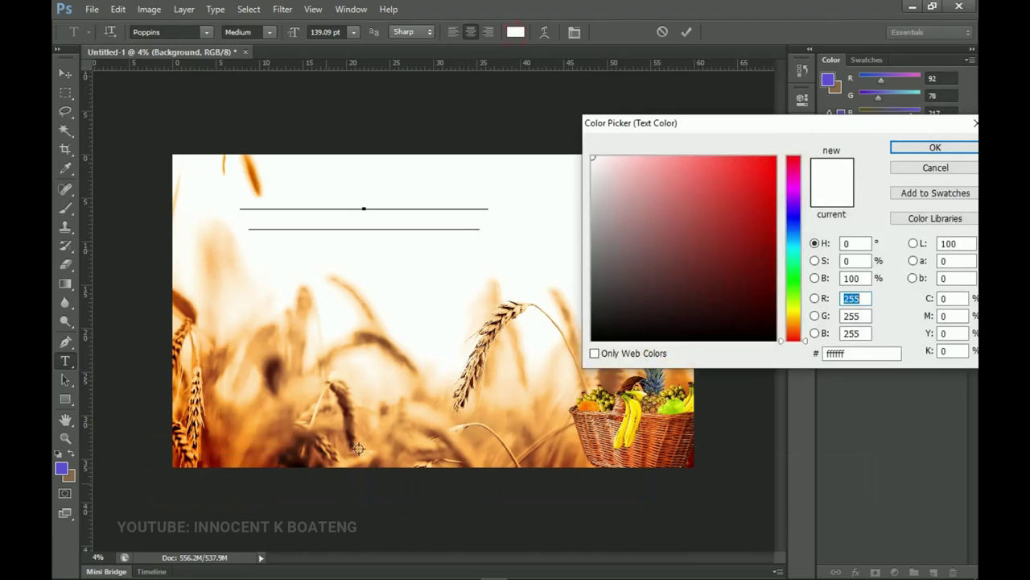
pyautogui.click(298, 443)
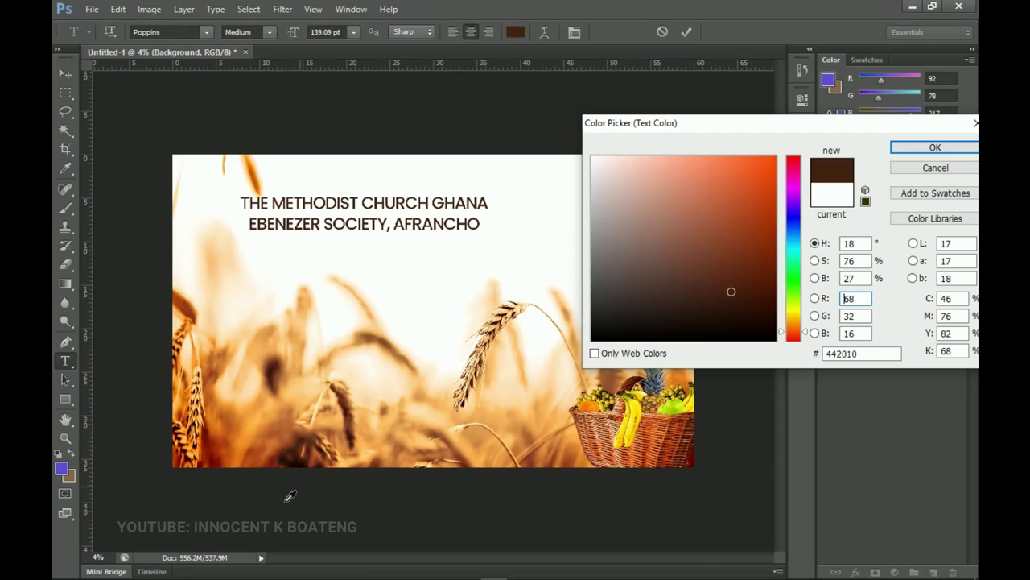
pyautogui.click(302, 437)
pyautogui.click(902, 150)
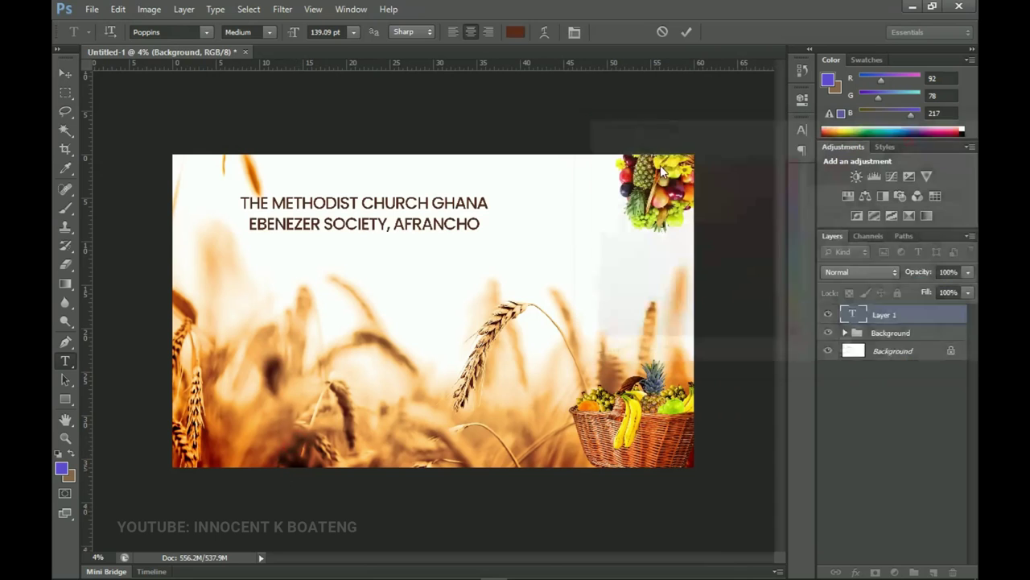
# Center the church name text horizontally on the canvas and move it up about 3.1 in, near the banner's top edge.
pyautogui.click(67, 76)
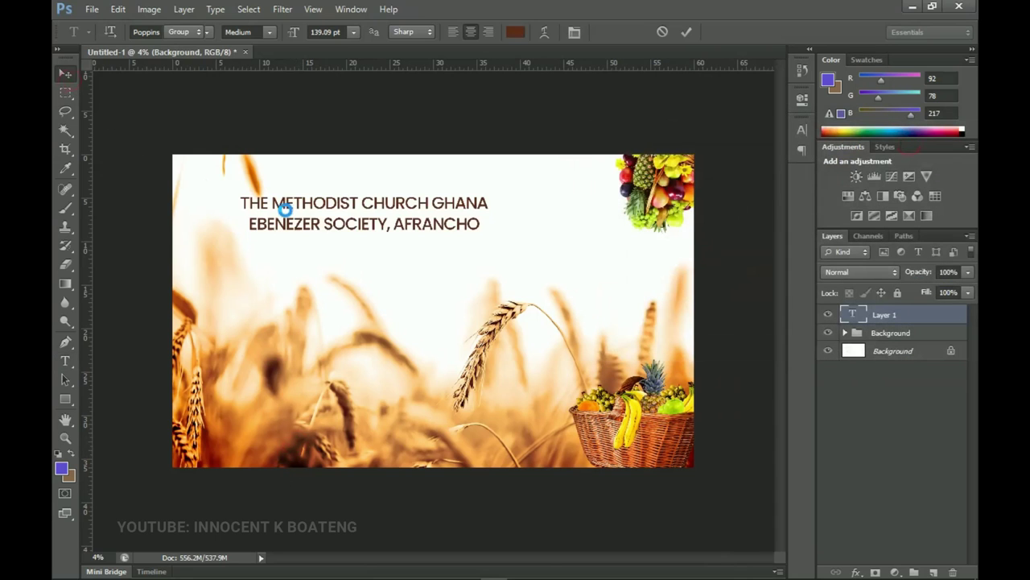
pyautogui.hotkey('ctrl', 'a')
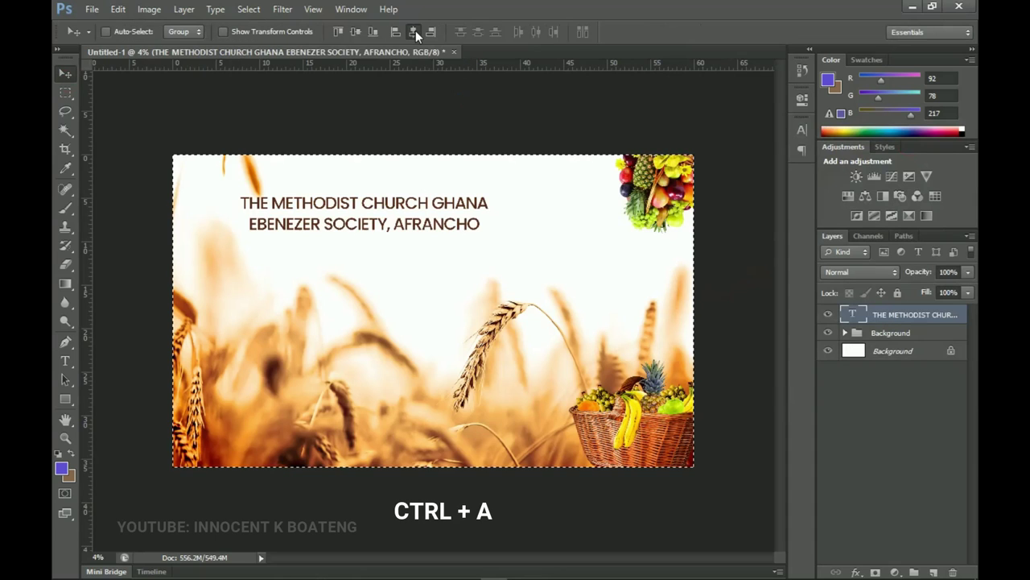
pyautogui.click(415, 31)
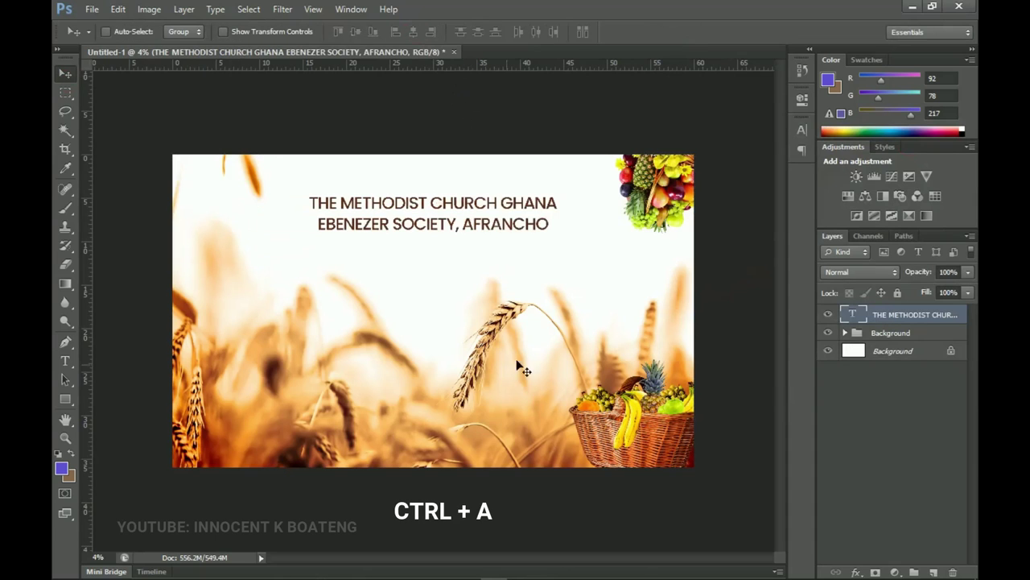
pyautogui.moveTo(480, 296); pyautogui.dragTo(486, 271)
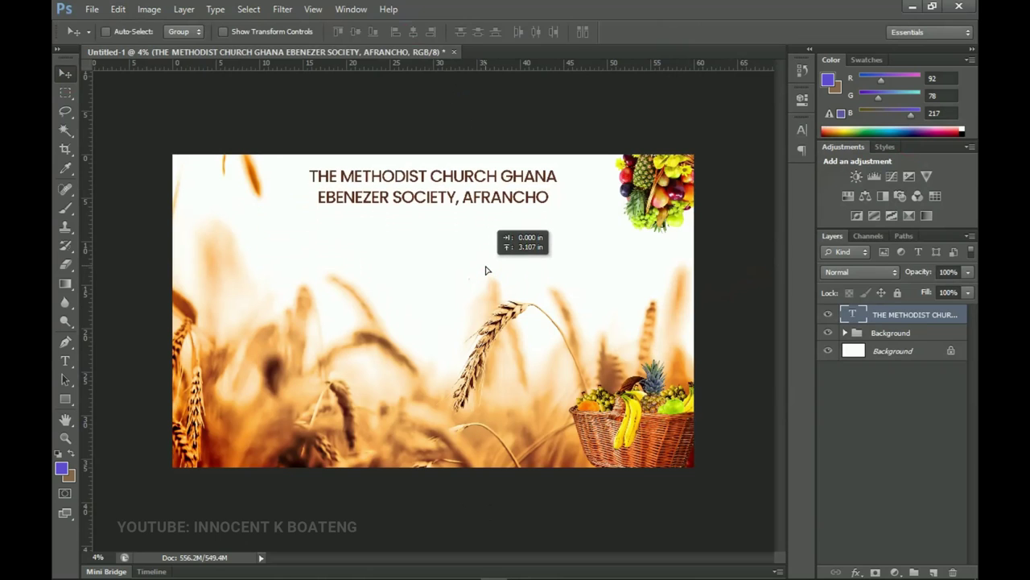
pyautogui.keyDown('ctrl'); pyautogui.click(486, 271); pyautogui.keyUp('ctrl')
pyautogui.scroll(-2, 491, 161)
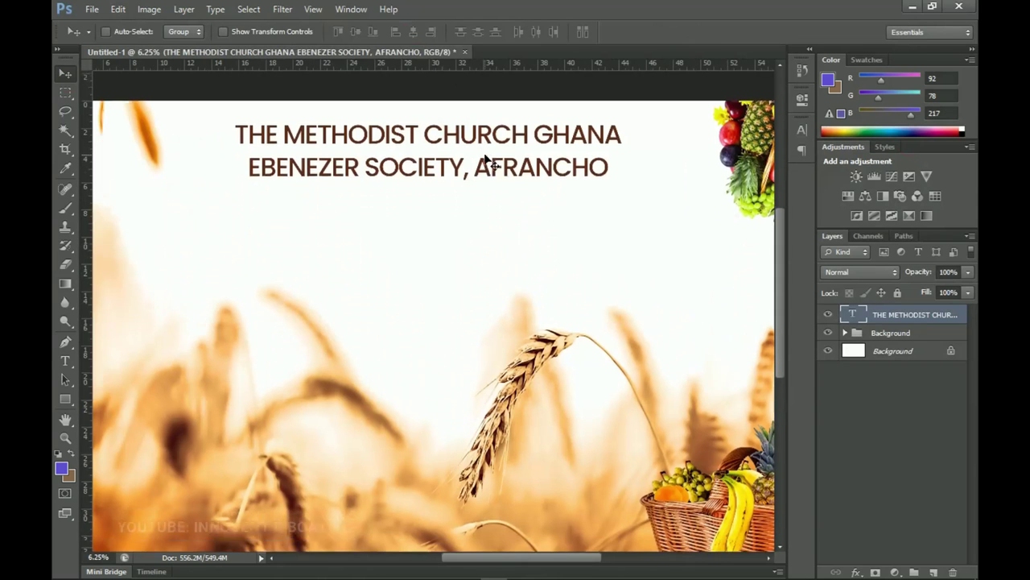
pyautogui.moveTo(524, 233); pyautogui.dragTo(518, 253)
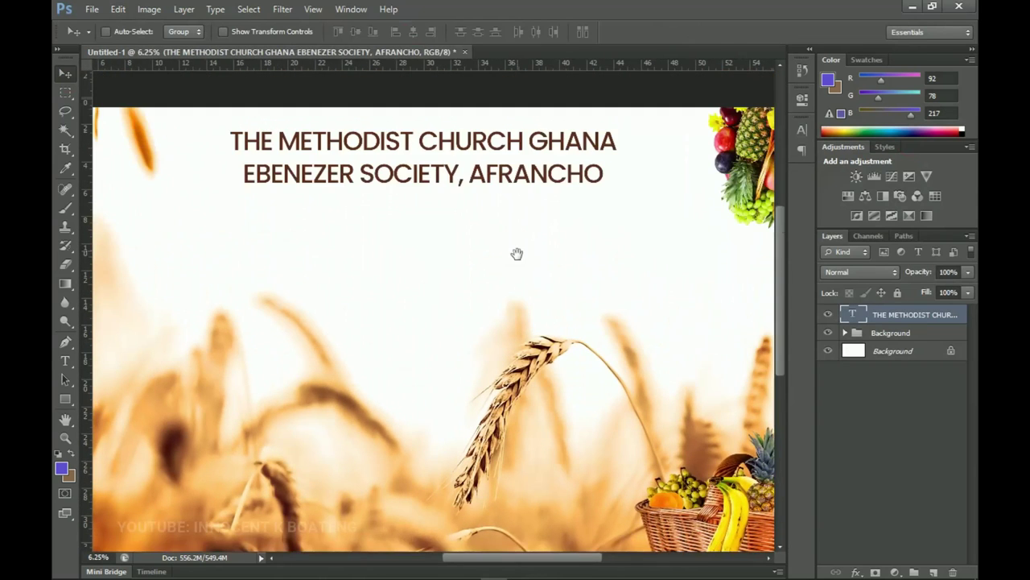
pyautogui.moveTo(508, 292); pyautogui.dragTo(528, 270)
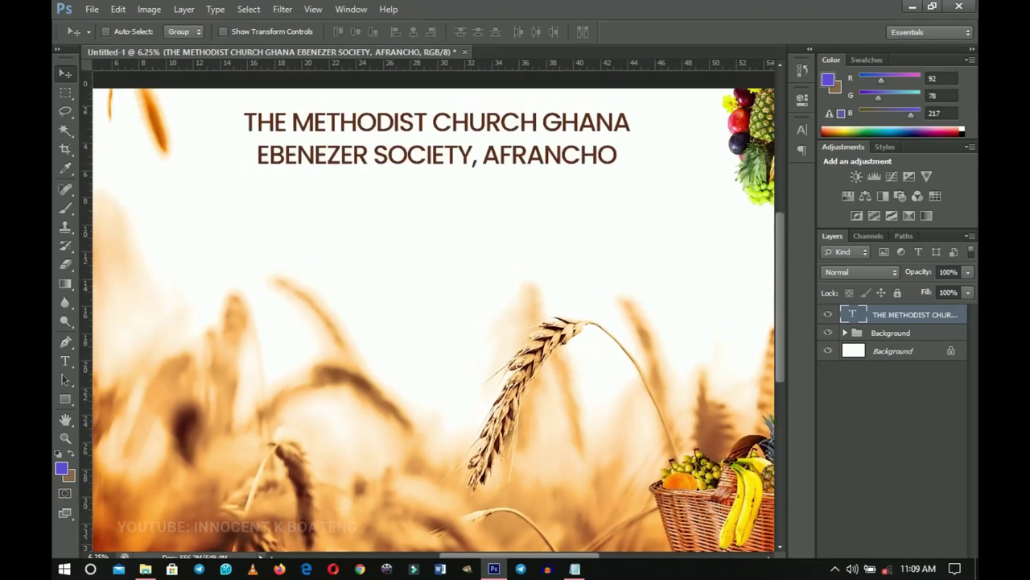
# Copy "ANNUAL HARVEST" from Notepad and add it as a text layer below the church name in the HelveticaInserat font.
pyautogui.click(574, 568)
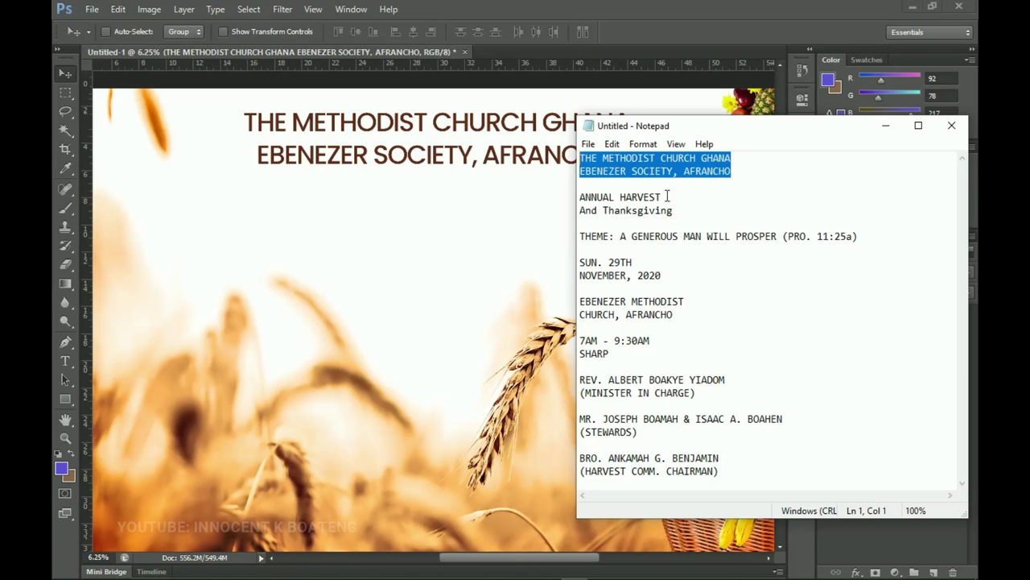
pyautogui.moveTo(667, 196); pyautogui.dragTo(583, 197)
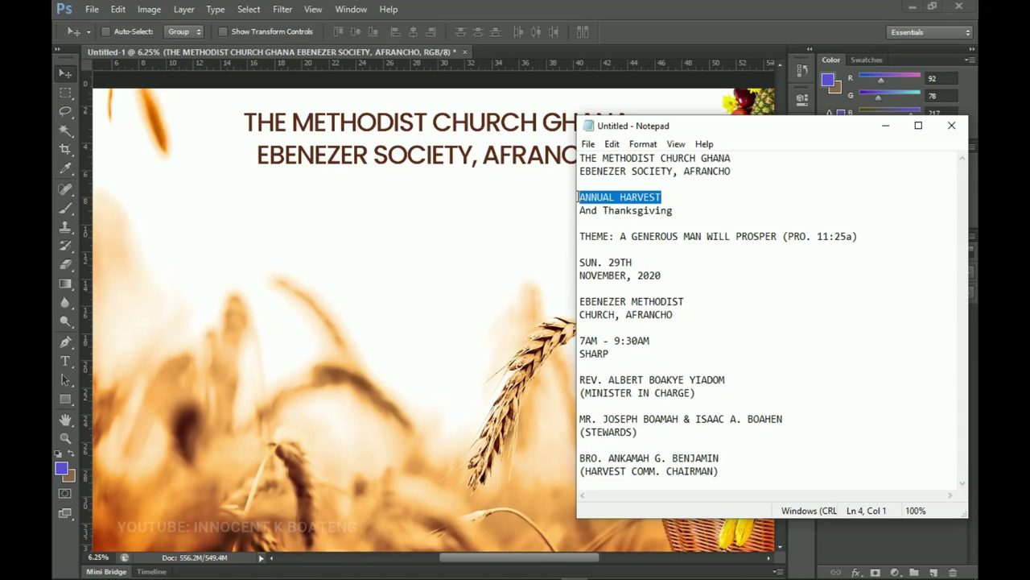
pyautogui.click(885, 125)
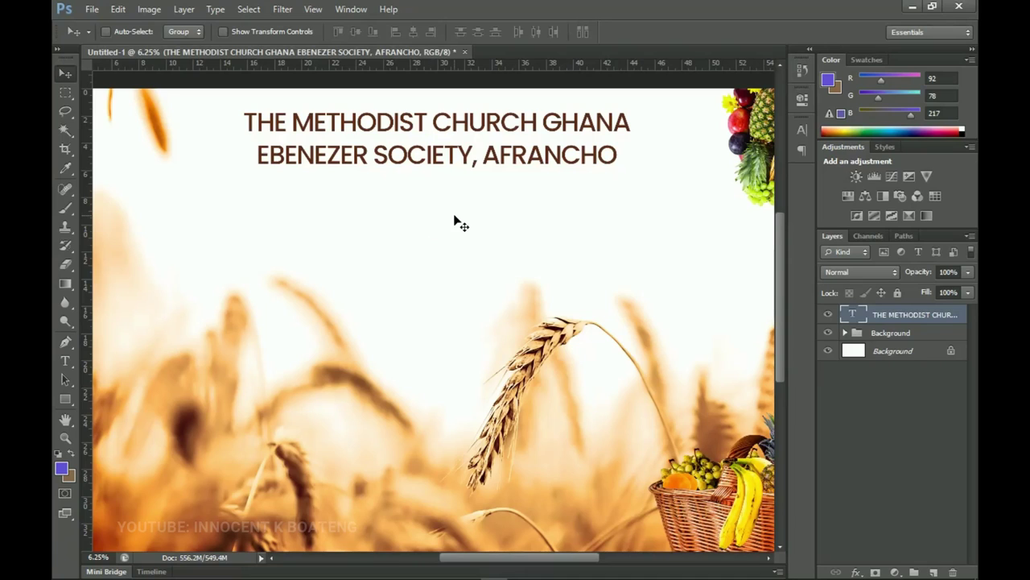
pyautogui.press('t')
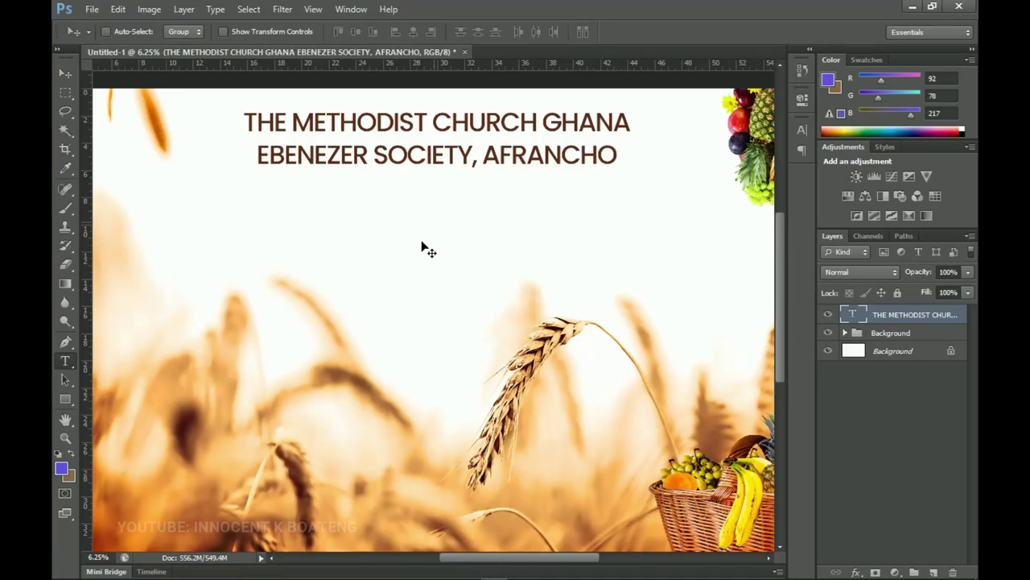
pyautogui.click(420, 240)
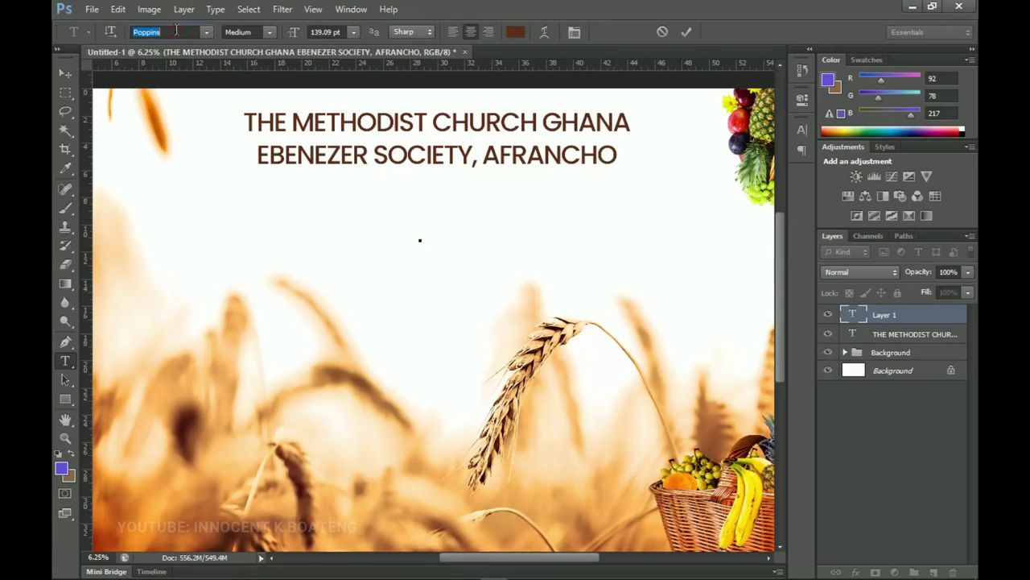
pyautogui.write('HelveticaInserat...')
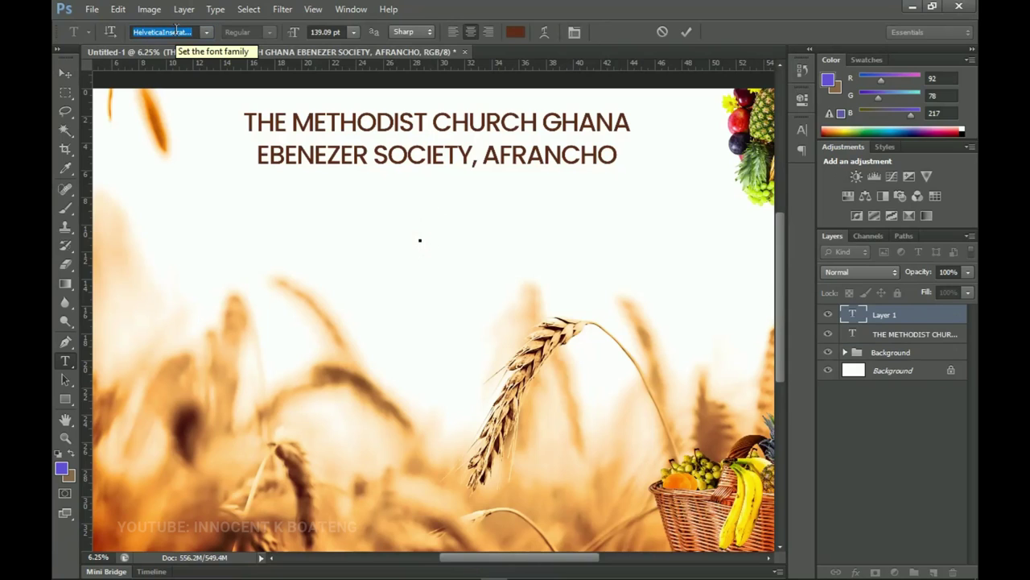
pyautogui.press('Return')
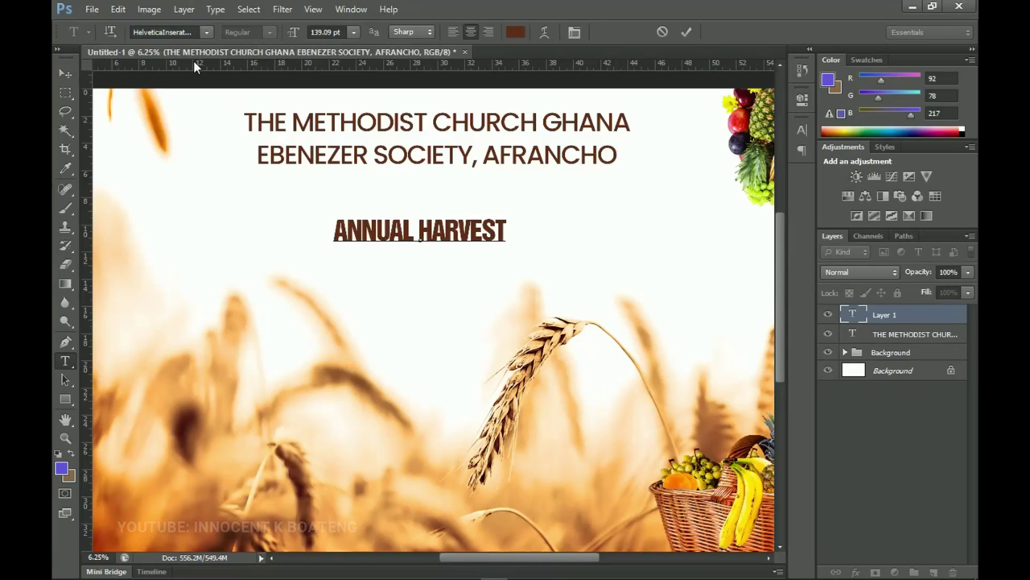
# Enlarge the ANNUAL HARVEST text proportionally to about 247% around its center and place it slightly lower beneath the church name.
pyautogui.click(65, 73)
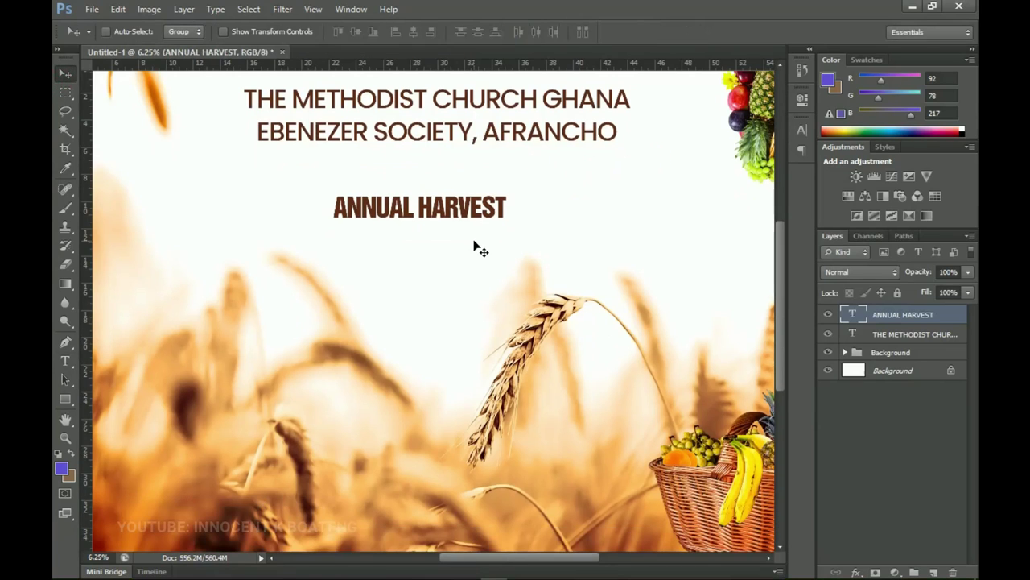
pyautogui.hotkey('ctrl', 't')
pyautogui.moveTo(507, 223); pyautogui.dragTo(635, 250)
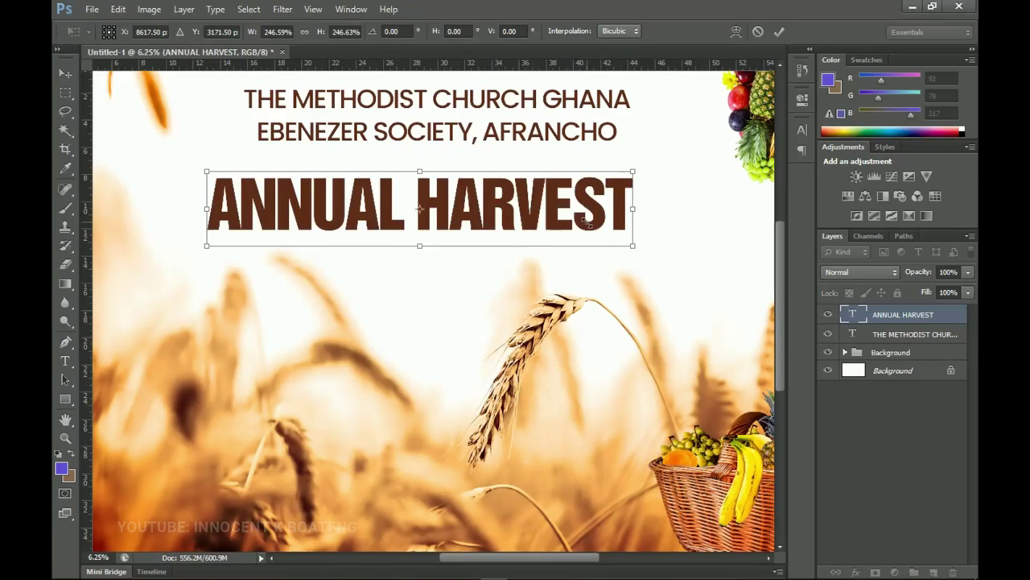
pyautogui.press('Return')
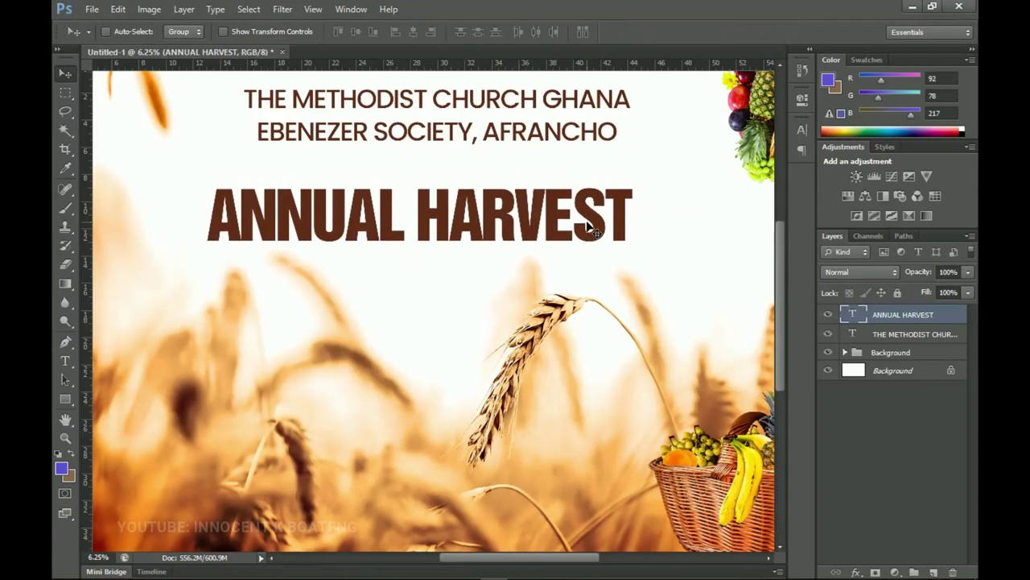
# Center the ANNUAL HARVEST text horizontally on the canvas.
pyautogui.keyDown('ctrl'); pyautogui.click(520, 193); pyautogui.keyUp('ctrl')
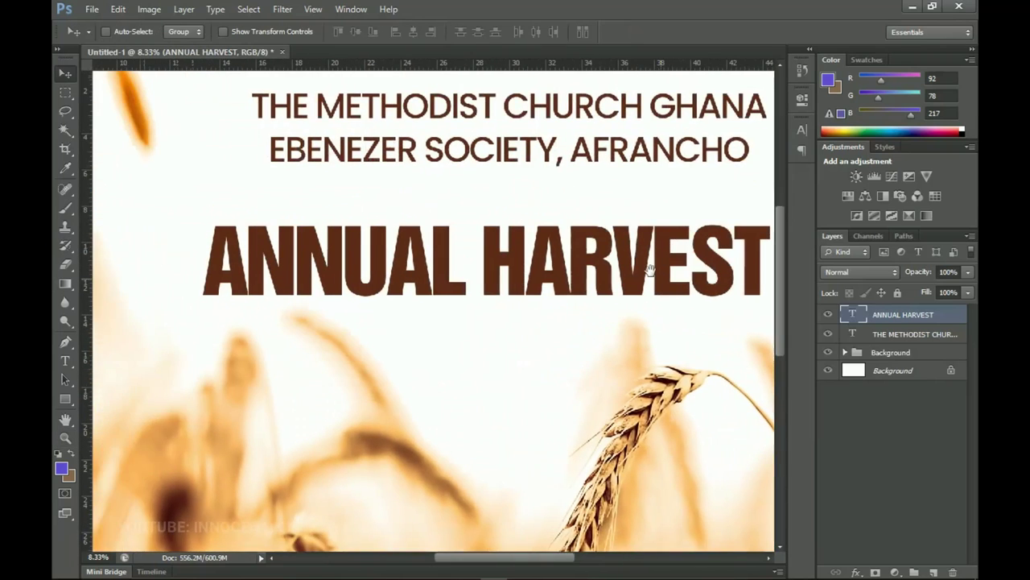
pyautogui.moveTo(648, 270); pyautogui.dragTo(596, 231)
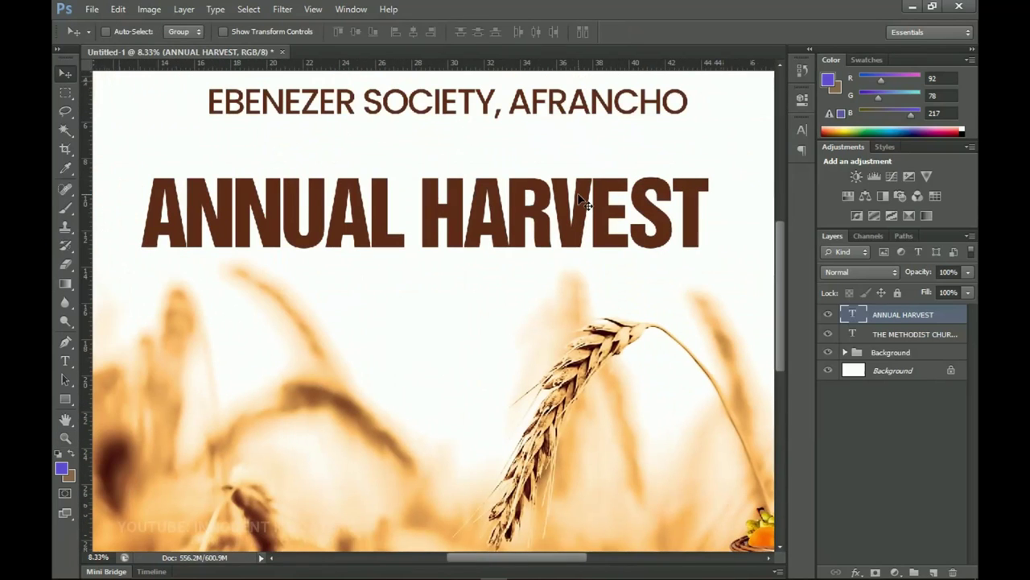
pyautogui.click(412, 35)
pyautogui.scroll(1, 534, 286)
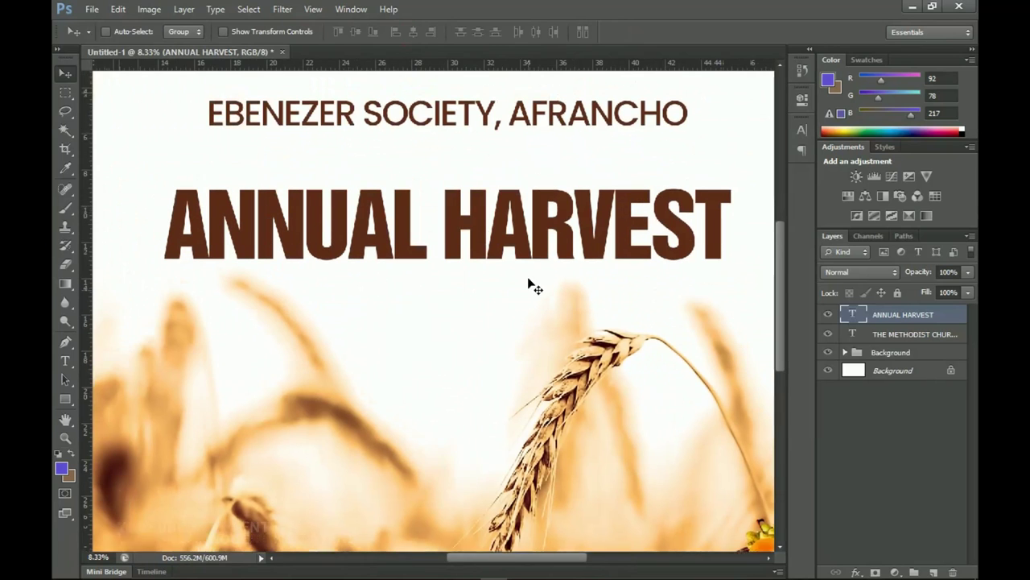
# Copy the line "And Thanksgiving" from Notepad and return to the banner.
pyautogui.scroll(3, 533, 286)
pyautogui.scroll(-5, 524, 299)
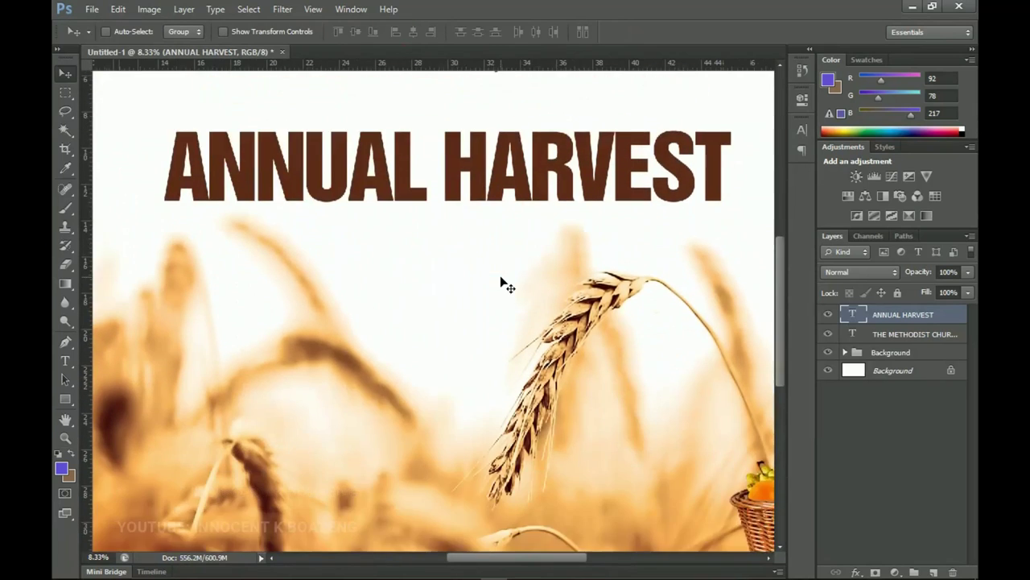
pyautogui.scroll(1, 504, 284)
pyautogui.scroll(2, 499, 283)
pyautogui.hscroll(1, 499, 283)
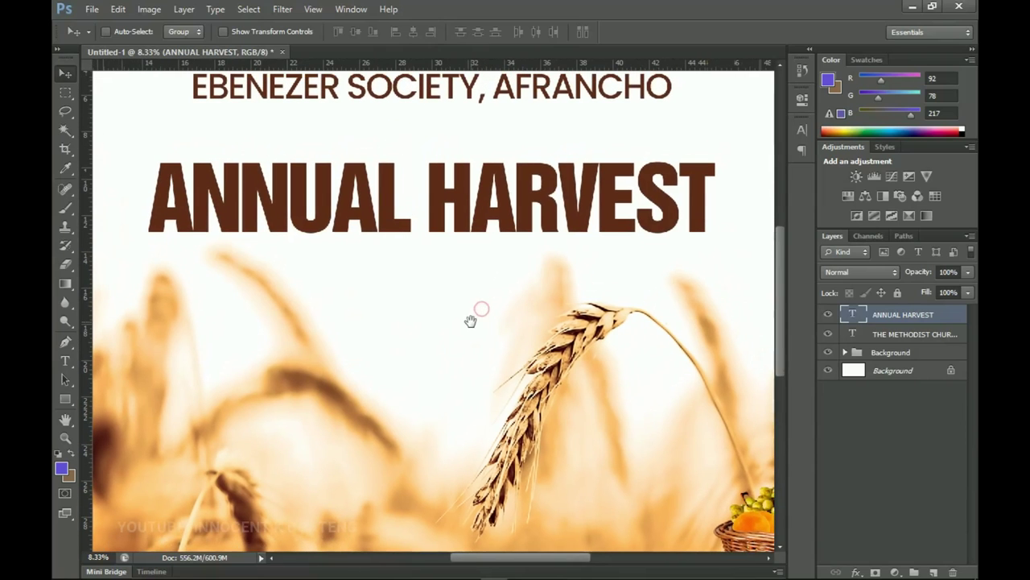
pyautogui.click(586, 565)
pyautogui.moveTo(683, 210); pyautogui.dragTo(571, 210)
pyautogui.hotkey('ctrl', 'c')
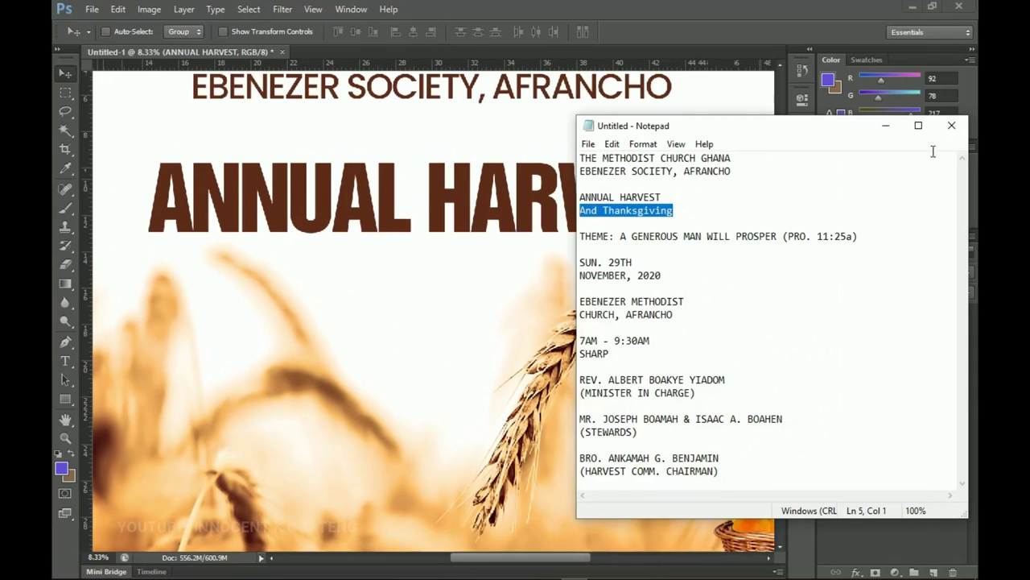
pyautogui.click(886, 125)
# Add the copied "And Thanksgiving" line as a text layer below ANNUAL HARVEST in the Aston Script font.
pyautogui.press('t')
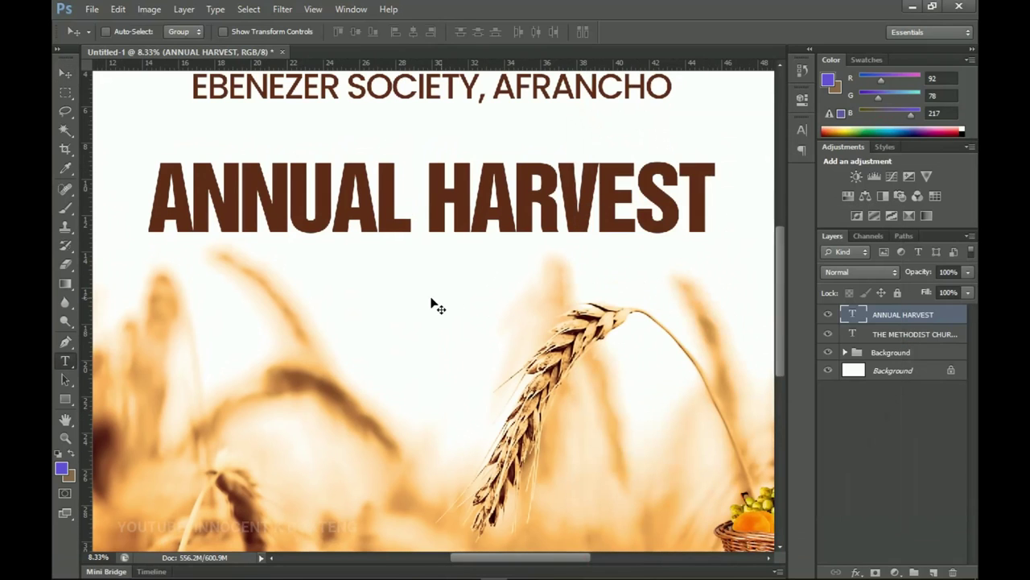
pyautogui.click(400, 290)
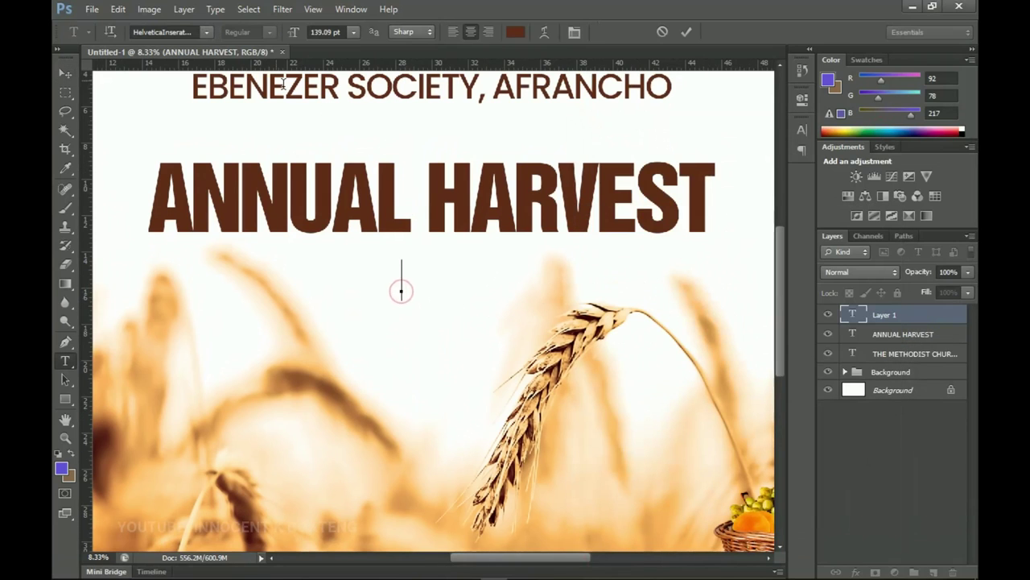
pyautogui.click(176, 32)
pyautogui.write('Aston Script')
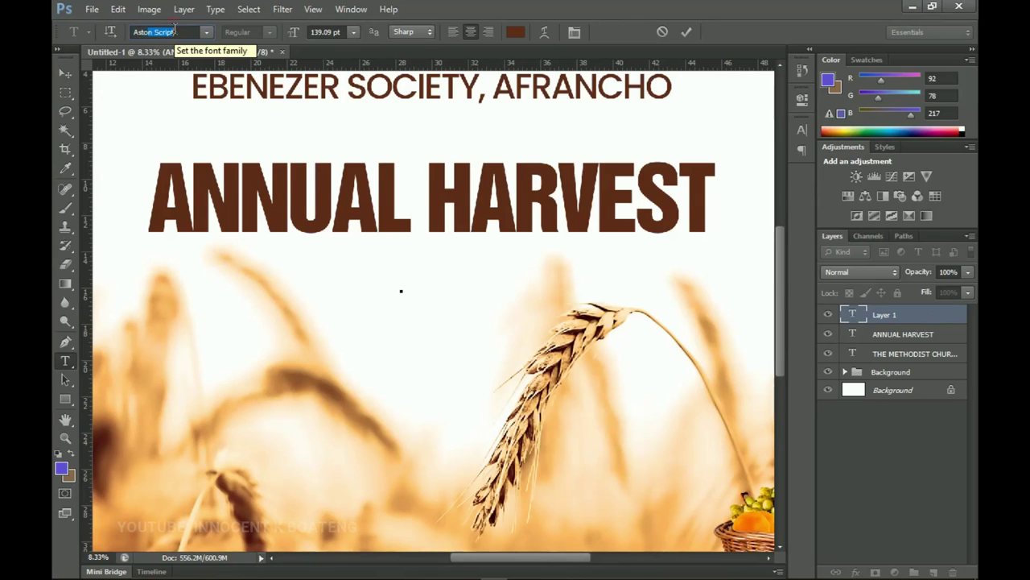
pyautogui.press('Return')
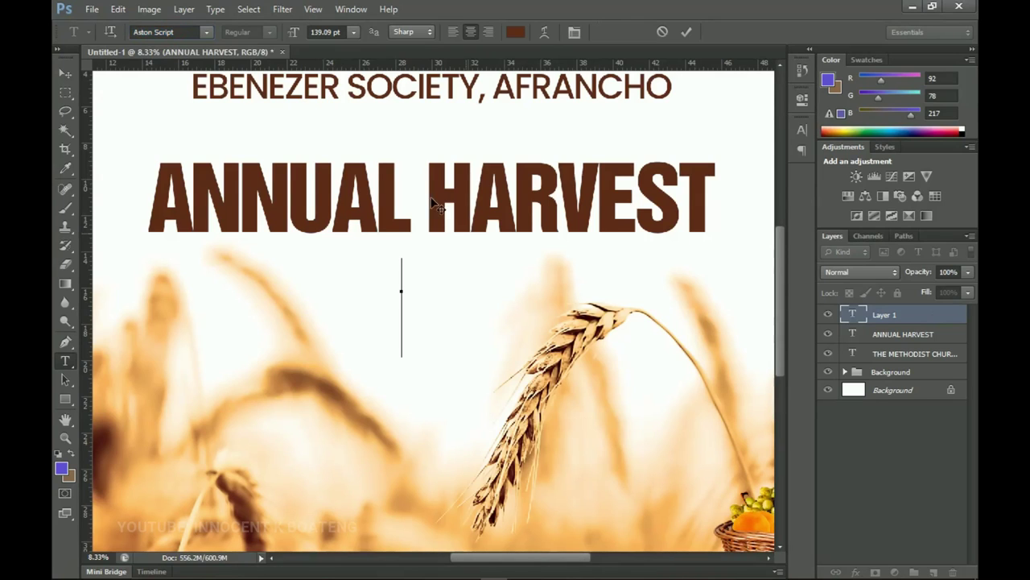
pyautogui.scroll(2, 491, 263)
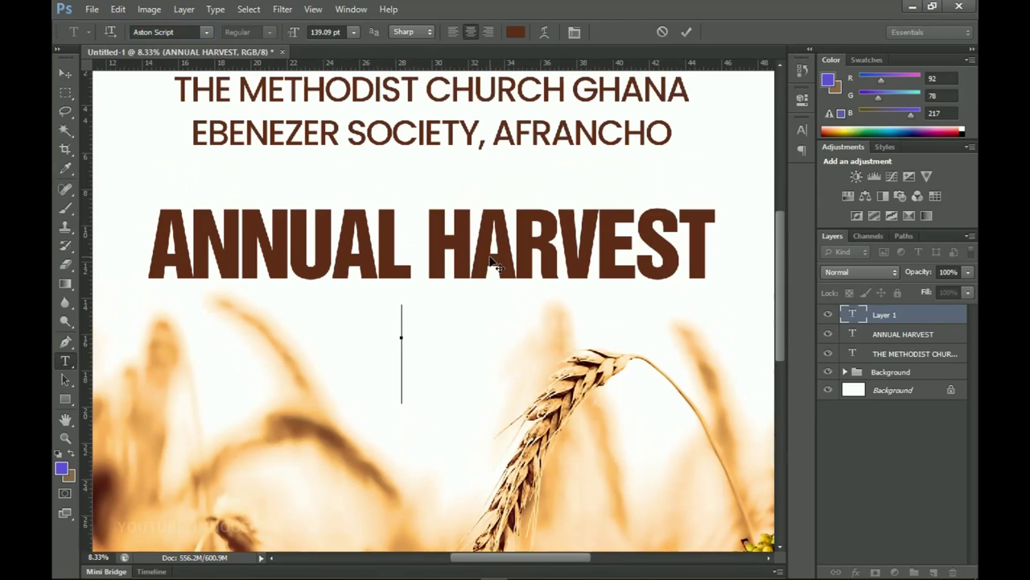
pyautogui.hotkey('ctrl', 'v')
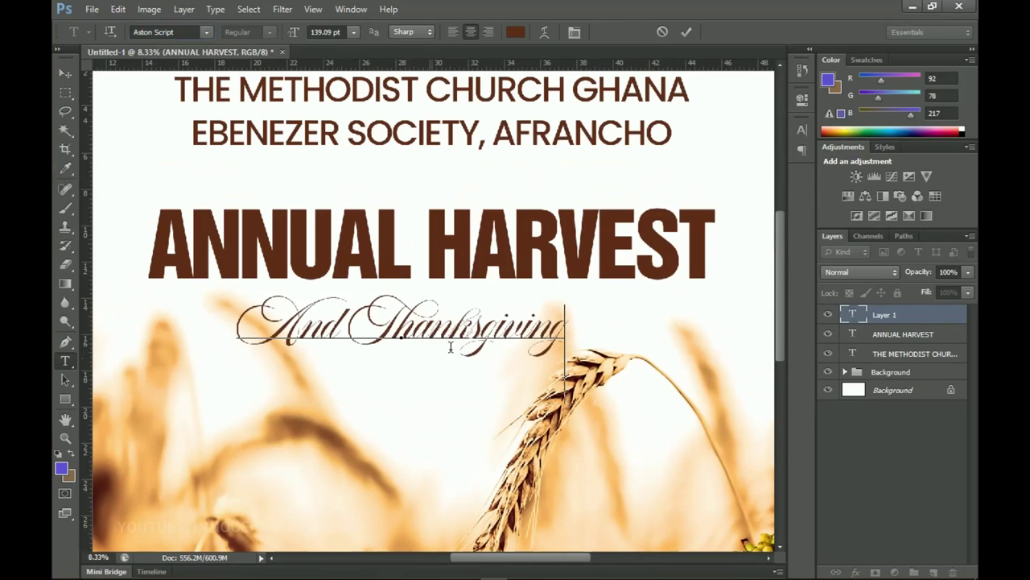
# Enlarge the "And Thanksgiving" text proportionally to about 140% and place it directly beneath ANNUAL HARVEST.
pyautogui.click(61, 77)
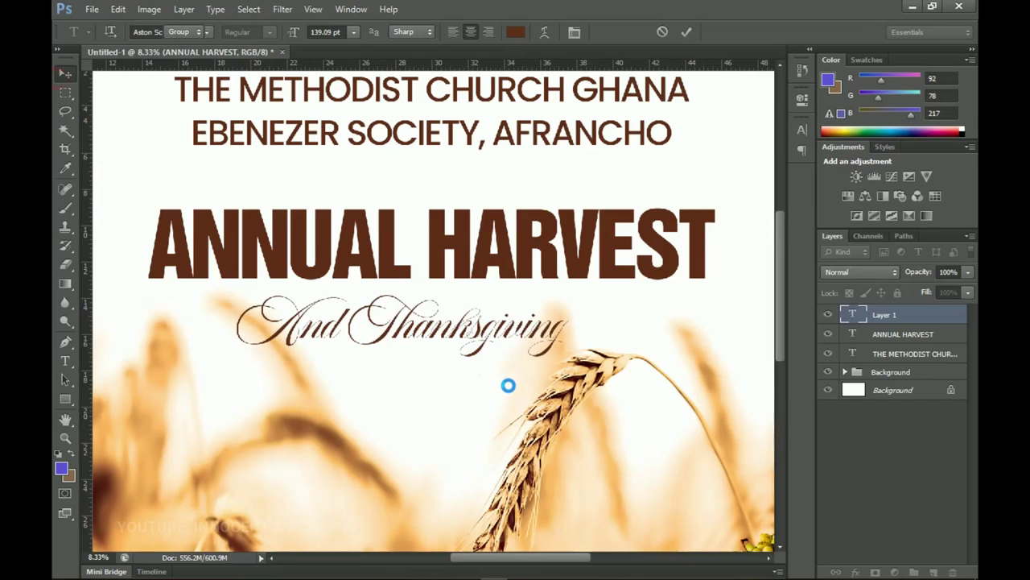
pyautogui.hotkey('ctrl', 't')
pyautogui.moveTo(573, 404); pyautogui.dragTo(630, 415)
pyautogui.moveTo(635, 414); pyautogui.dragTo(649, 419)
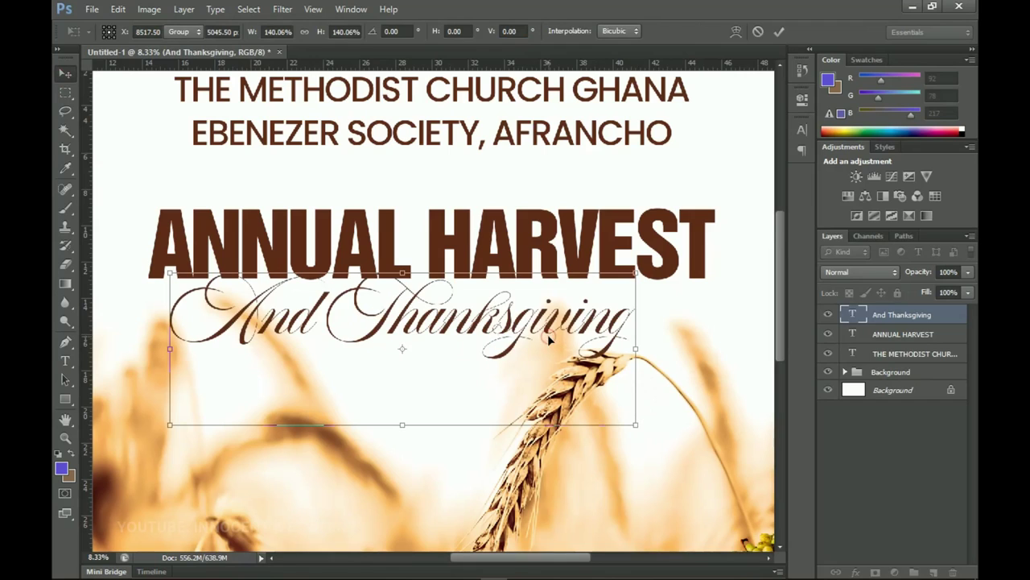
pyautogui.press('Return')
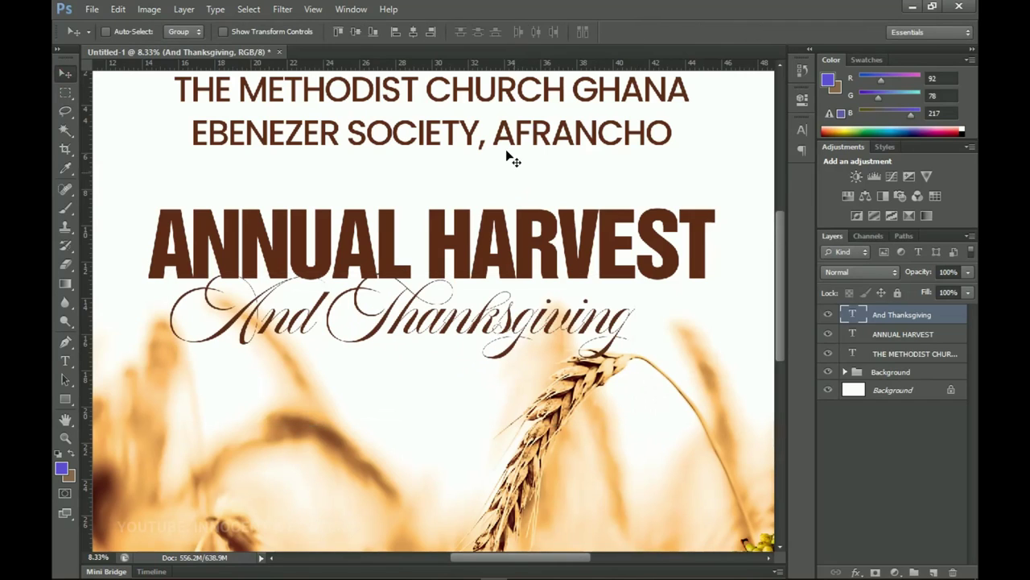
# Center the "And Thanksgiving" text horizontally on the canvas and nudge it slightly down from ANNUAL HARVEST.
pyautogui.click(414, 32)
pyautogui.hotkey('ctrl', 'd')
pyautogui.hotkey('shift', 'Down')
pyautogui.hotkey('shift', 'Down')
pyautogui.hotkey('shift', 'Down')
pyautogui.hotkey('shift', 'Down')
pyautogui.hotkey('shift', 'Down')
pyautogui.hotkey('shift', 'Down')
pyautogui.hotkey('shift', 'Down')
pyautogui.hotkey('shift', 'Down')
pyautogui.hotkey('shift', 'Down')
pyautogui.hotkey('shift', 'Down')
pyautogui.hotkey('shift', 'Down')
pyautogui.hotkey('shift', 'Down')
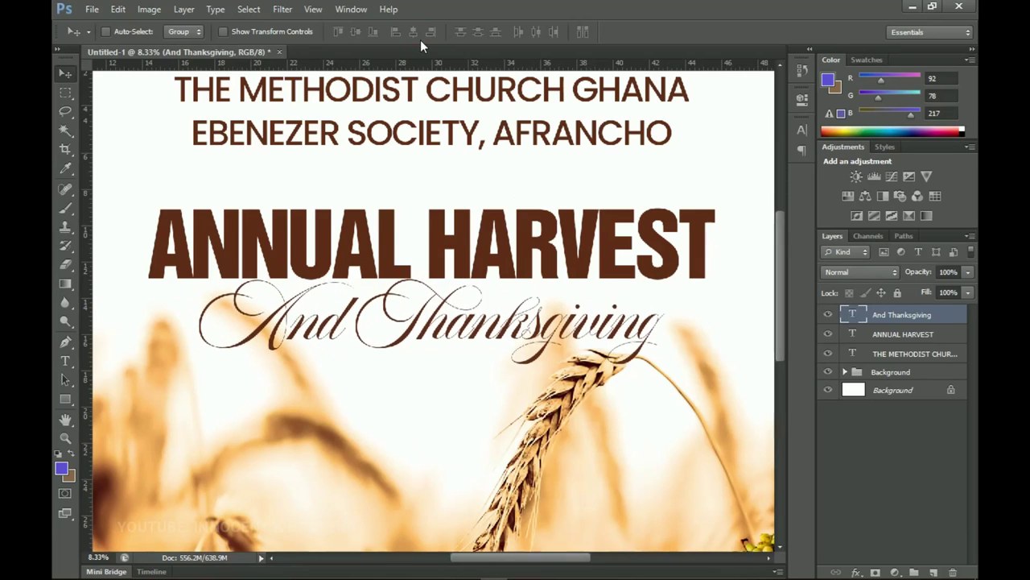
pyautogui.hotkey('shift', 'Down')
pyautogui.hotkey('shift', 'Down')
# Draw a rounded rectangle bar about 11680 x 880 px with a 100 px corner radius just below the "And Thanksgiving" text.
pyautogui.scroll(-1, 471, 214)
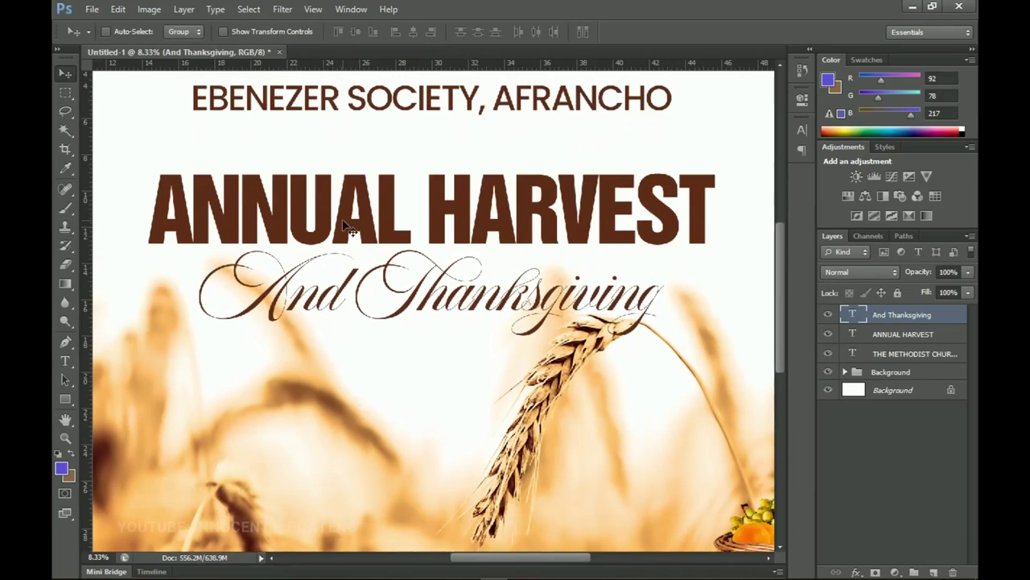
pyautogui.scroll(-2, 635, 313)
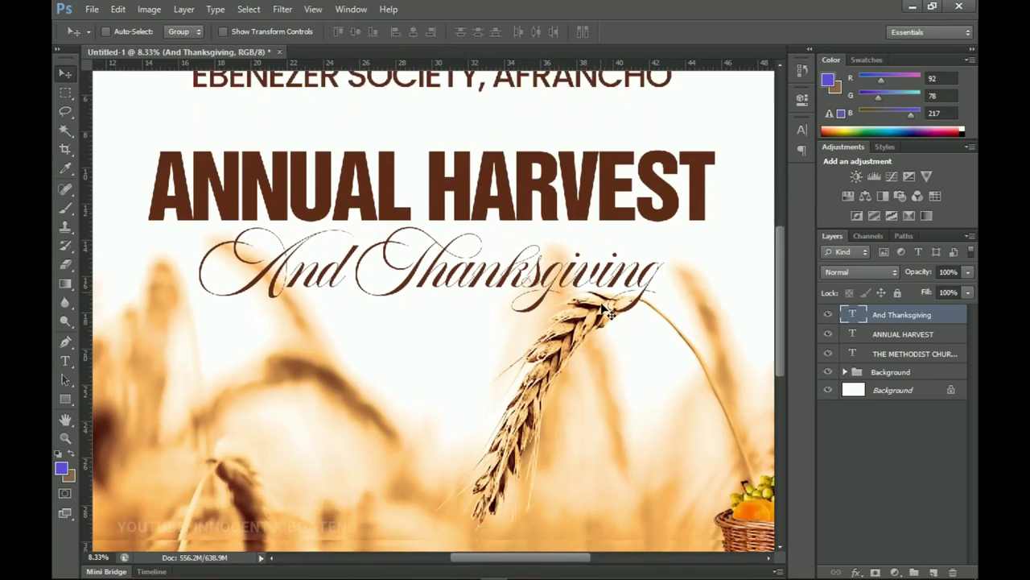
pyautogui.hotkey('ctrl', '0')
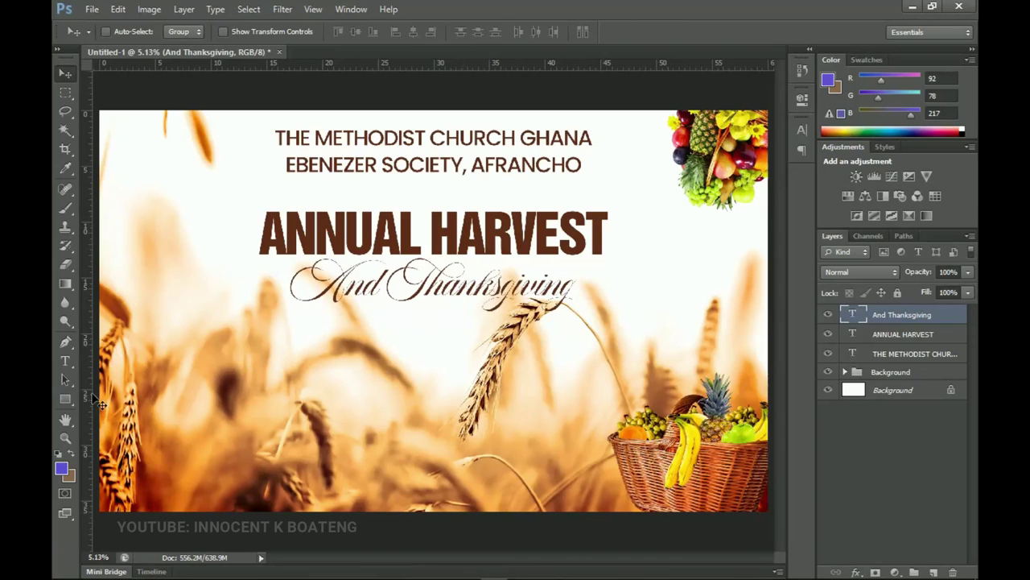
pyautogui.click(65, 398)
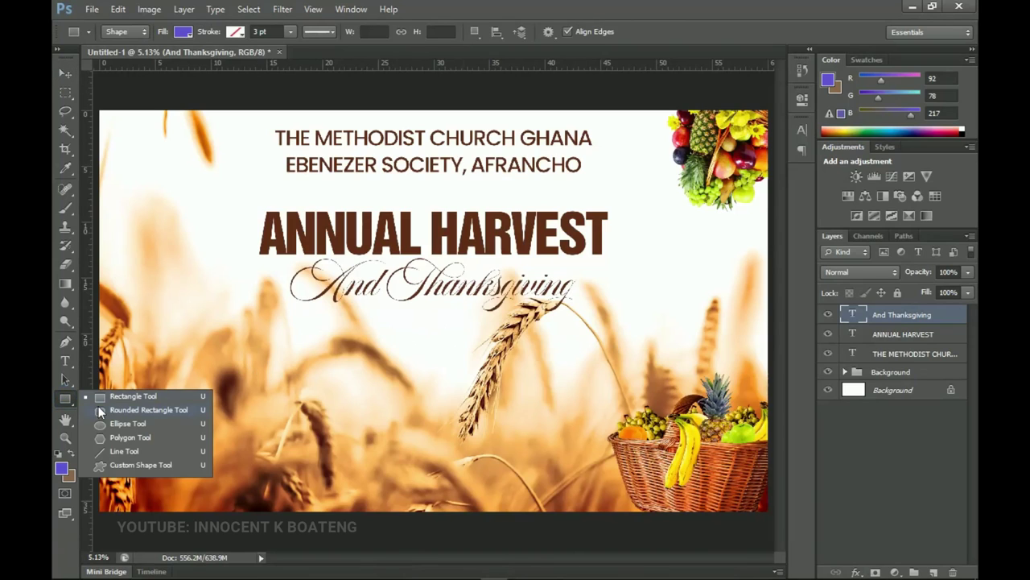
pyautogui.click(106, 409)
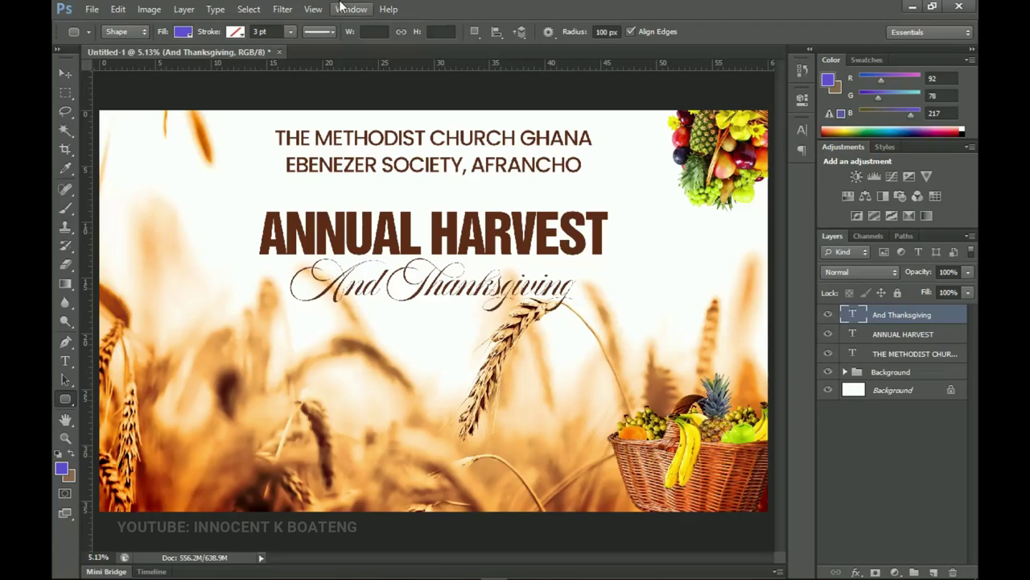
pyautogui.moveTo(216, 304); pyautogui.dragTo(650, 336)
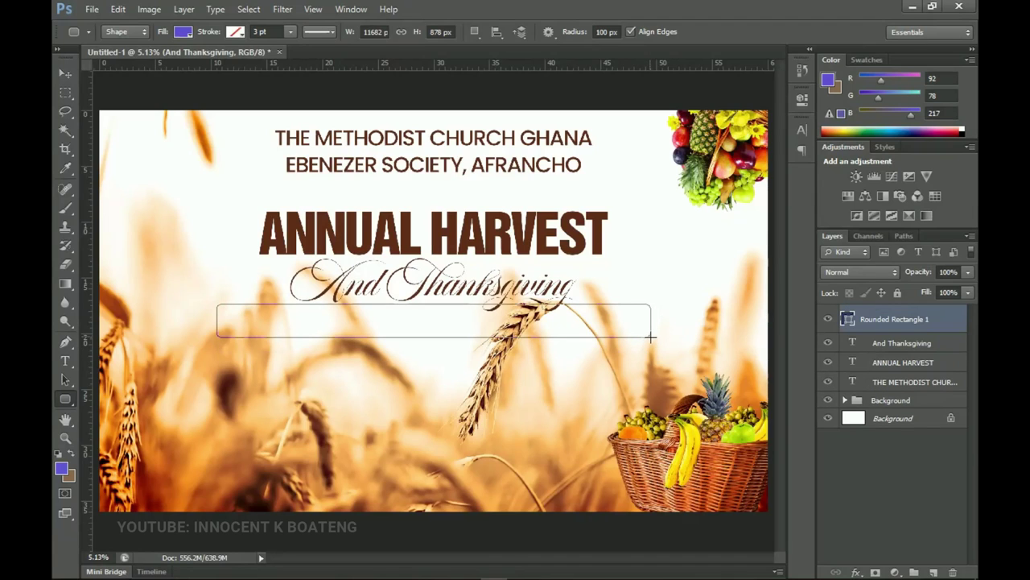
# Nudge the rounded rectangle bar down to leave a gap beneath the "And Thanksgiving" text.
pyautogui.press('v')
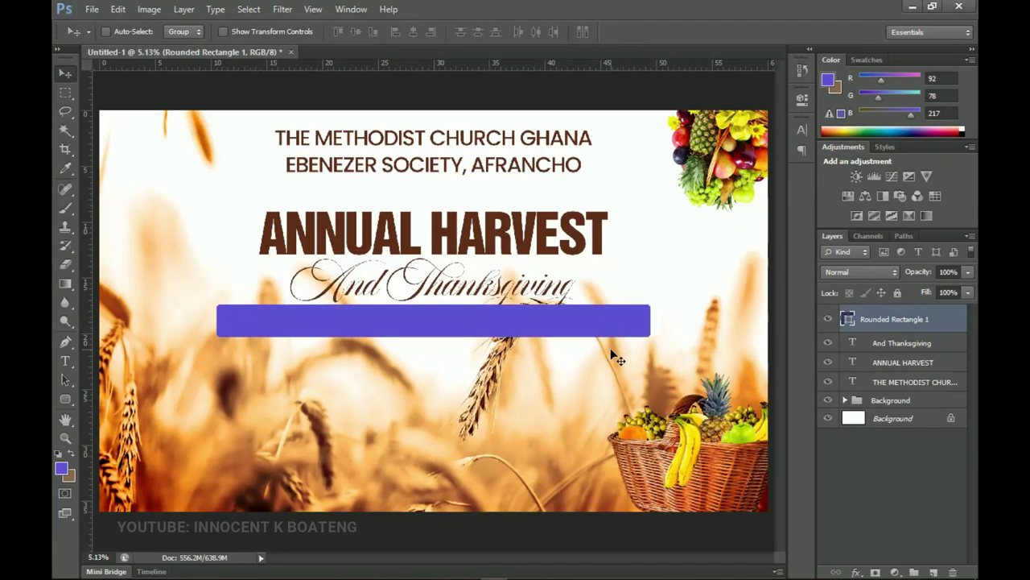
pyautogui.hotkey('shift', 'Down')
pyautogui.hotkey('shift', 'Down')
pyautogui.hotkey('shift', 'Down')
pyautogui.hotkey('shift', 'Down')
pyautogui.hotkey('shift', 'Down')
pyautogui.hotkey('shift', 'Down')
pyautogui.hotkey('shift', 'Down')
pyautogui.hotkey('shift', 'Down')
pyautogui.hotkey('shift', 'Down')
pyautogui.hotkey('shift', 'Down')
pyautogui.hotkey('shift', 'Down')
pyautogui.hotkey('shift', 'Down')
pyautogui.hotkey('shift', 'Down')
pyautogui.hotkey('shift', 'Down')
pyautogui.hotkey('shift', 'Down')
pyautogui.hotkey('shift', 'Down')
pyautogui.hotkey('shift', 'Down')
pyautogui.hotkey('shift', 'Down')
pyautogui.hotkey('shift', 'Down')
pyautogui.hotkey('shift', 'Down')
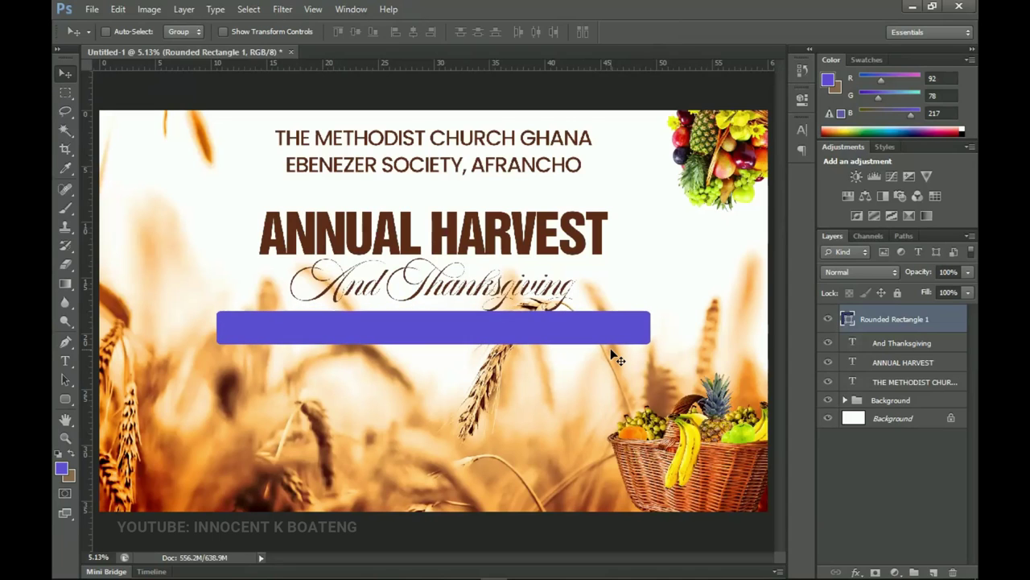
pyautogui.hotkey('shift', 'Down')
pyautogui.hotkey('shift', 'Down')
pyautogui.hotkey('shift', 'Down')
pyautogui.hotkey('shift', 'Down')
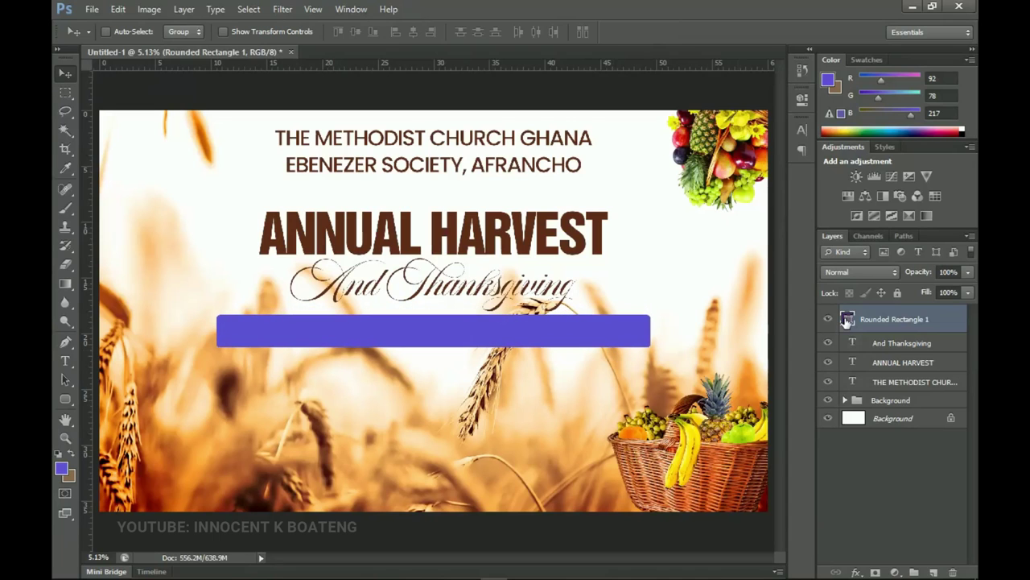
# Recolor the rounded rectangle bar with a near-black brown, sampling the title's brown and darkening it.
pyautogui.doubleClick(847, 319)
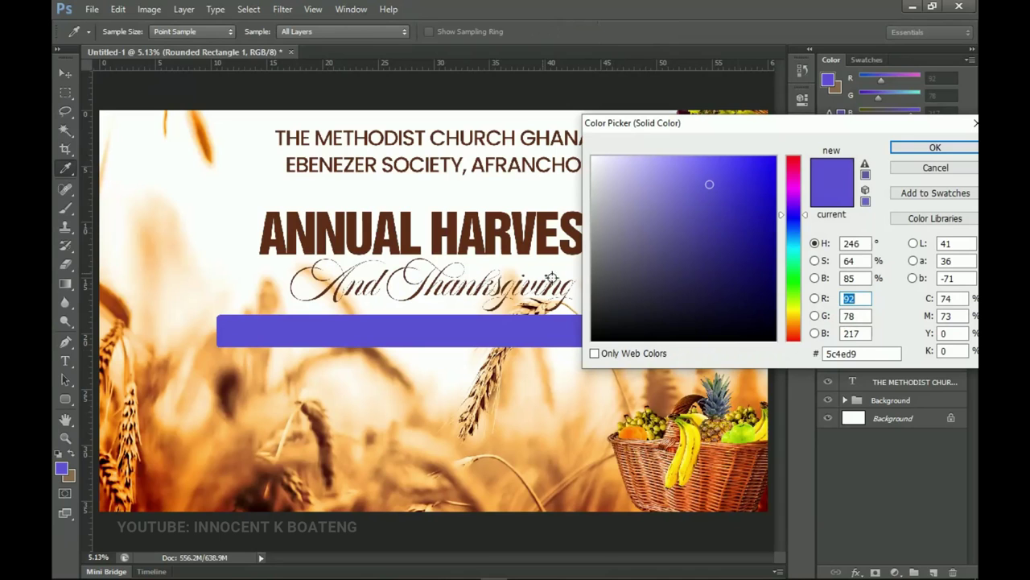
pyautogui.click(492, 236)
pyautogui.moveTo(757, 303); pyautogui.dragTo(779, 329)
pyautogui.click(934, 147)
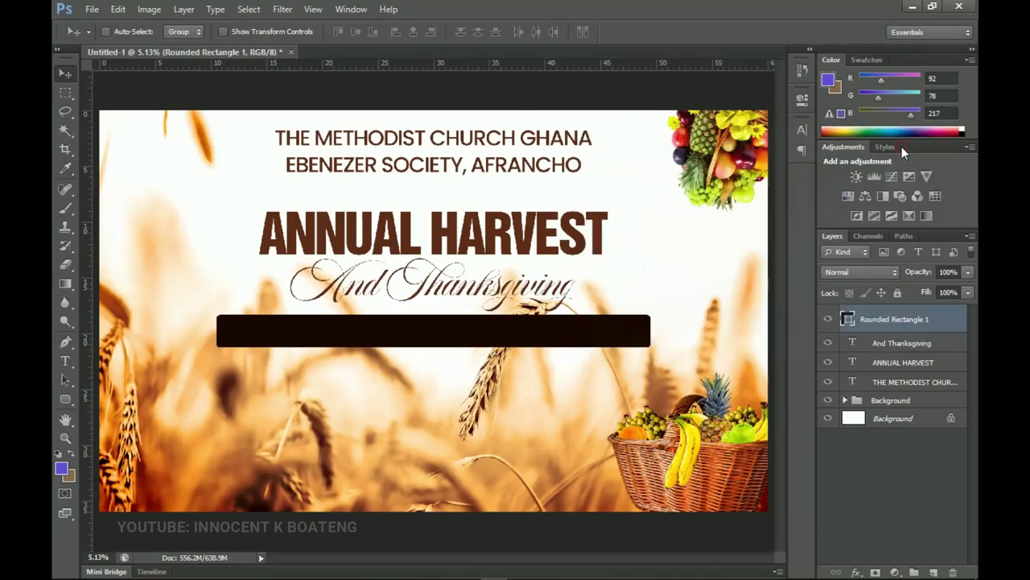
# Nudge the dark bar slightly further down from the "And Thanksgiving" text.
pyautogui.hotkey('shift', 'Down')
pyautogui.hotkey('shift', 'Down')
pyautogui.hotkey('shift', 'Down')
pyautogui.hotkey('shift', 'Down')
pyautogui.hotkey('shift', 'Down')
pyautogui.hotkey('shift', 'Down')
pyautogui.hotkey('shift', 'Down')
pyautogui.hotkey('shift', 'Down')
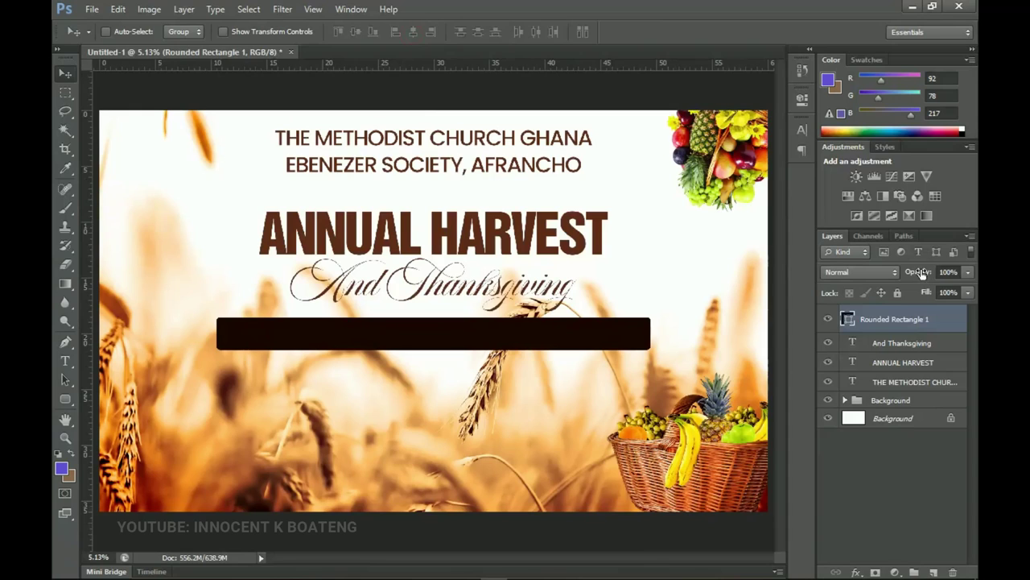
# Lower the dark bar's opacity, trying 80% and 90% before settling on 85%.
pyautogui.moveTo(928, 272); pyautogui.dragTo(908, 275)
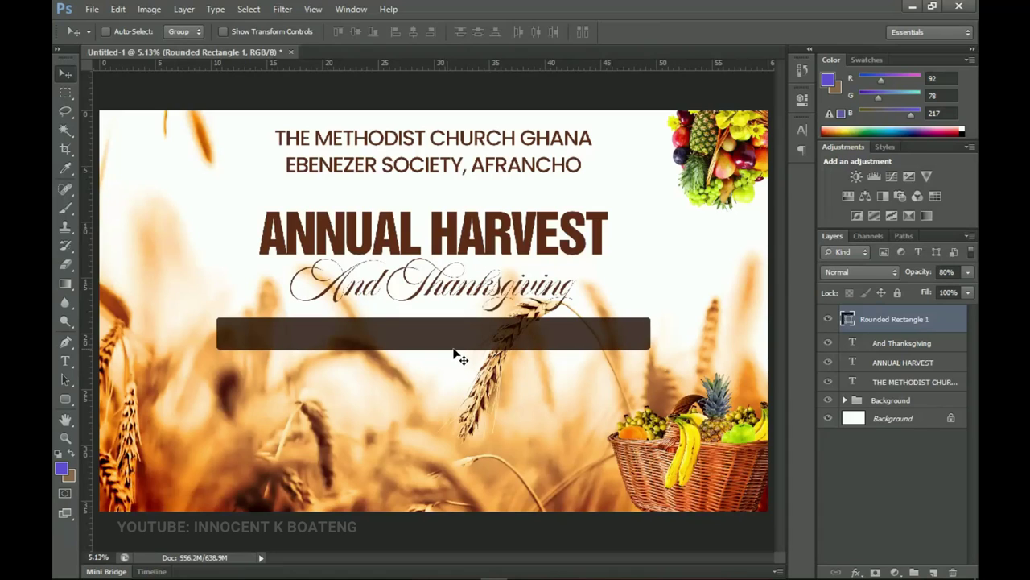
pyautogui.press('9')
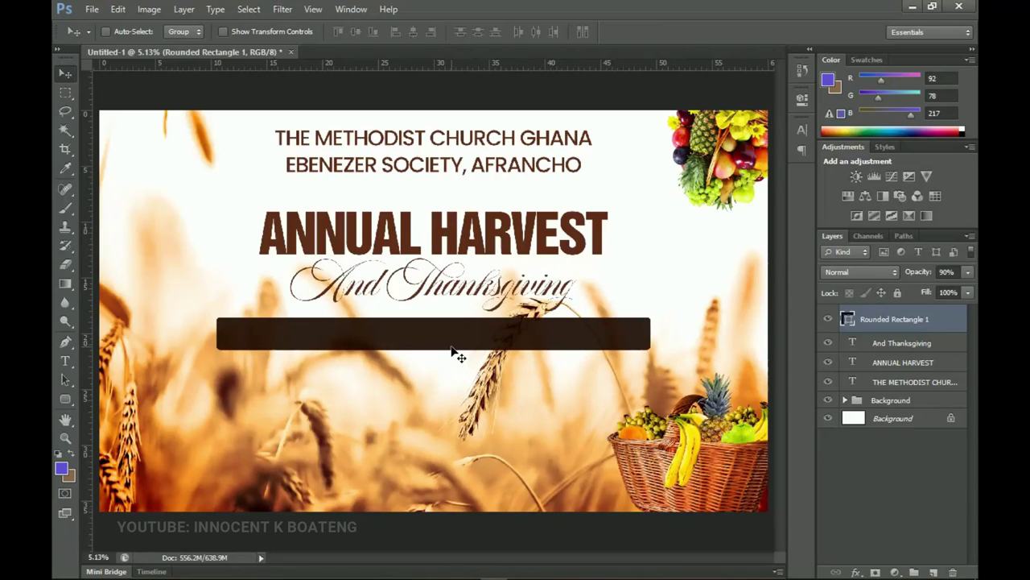
pyautogui.press('8')
pyautogui.press('5')
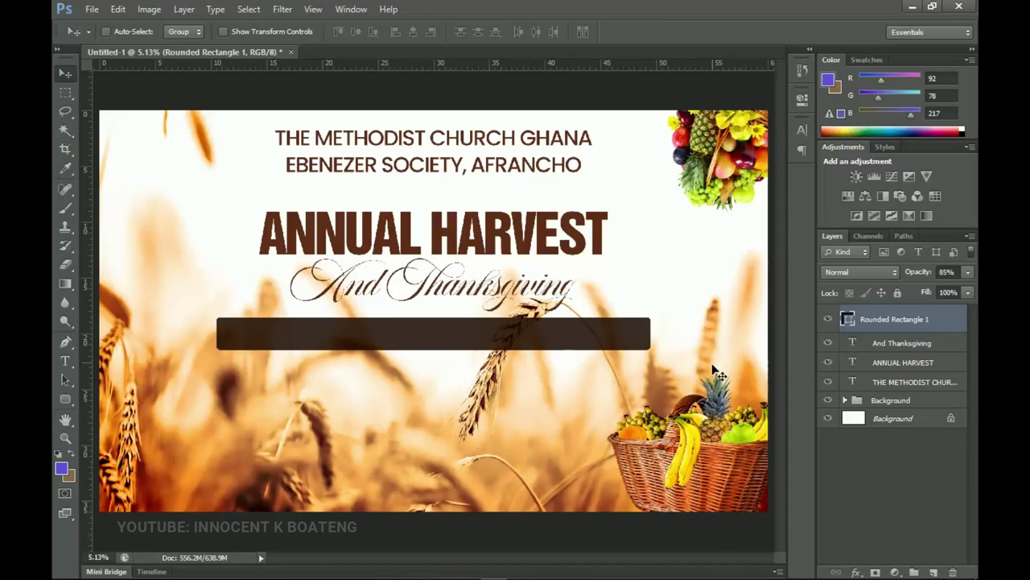
# Switch to Notepad and copy the line "THEME: A GENEROUS MAN WILL PROSPER (PRO. 11:25a)", returning to the Photoshop banner.
pyautogui.click(574, 568)
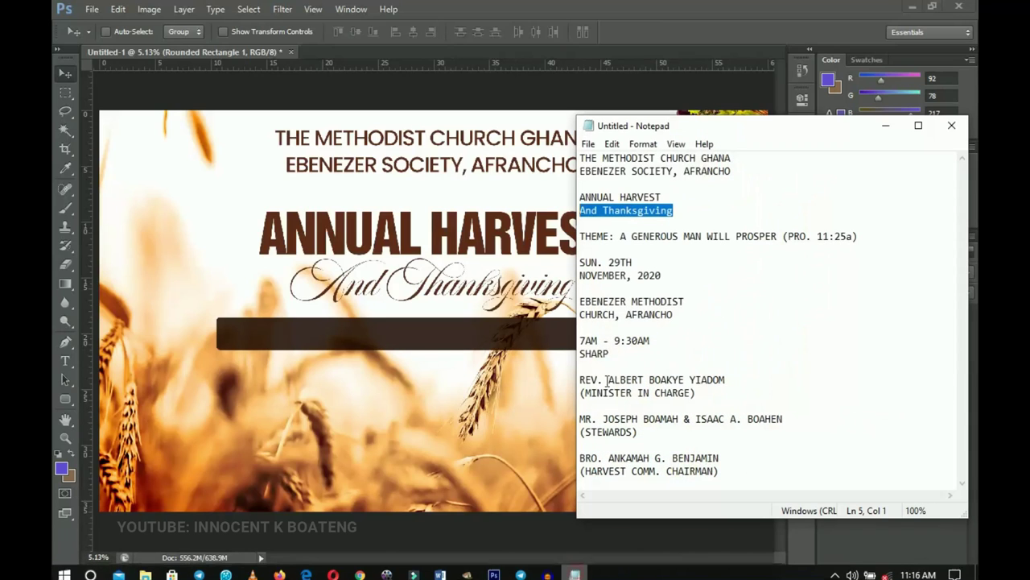
pyautogui.click(679, 233)
pyautogui.moveTo(869, 236); pyautogui.dragTo(569, 234)
pyautogui.hotkey('ctrl', 'c')
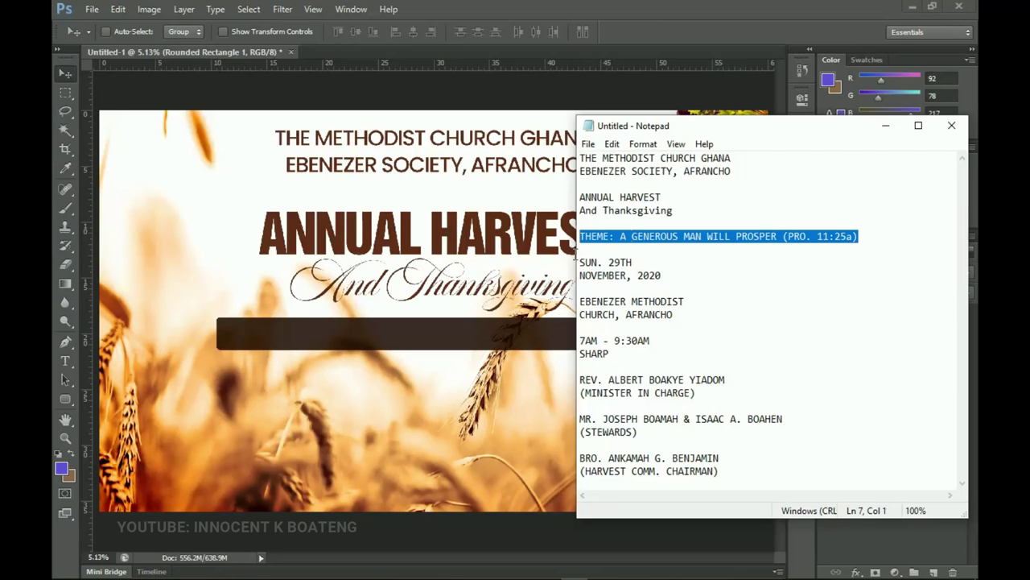
pyautogui.click(885, 126)
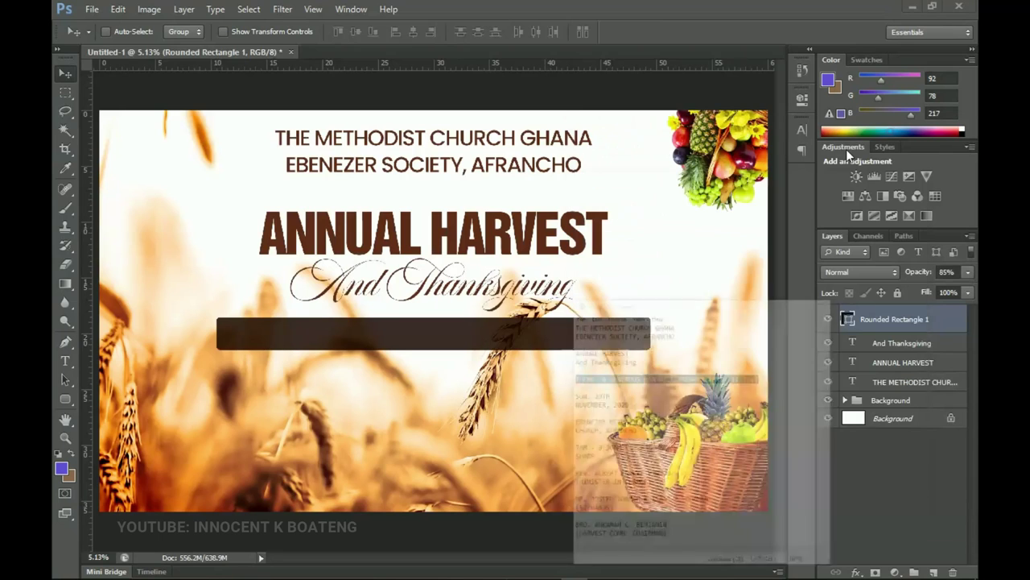
# Add the copied theme line as a new Poppins text just below the dark rounded bar.
pyautogui.press('t')
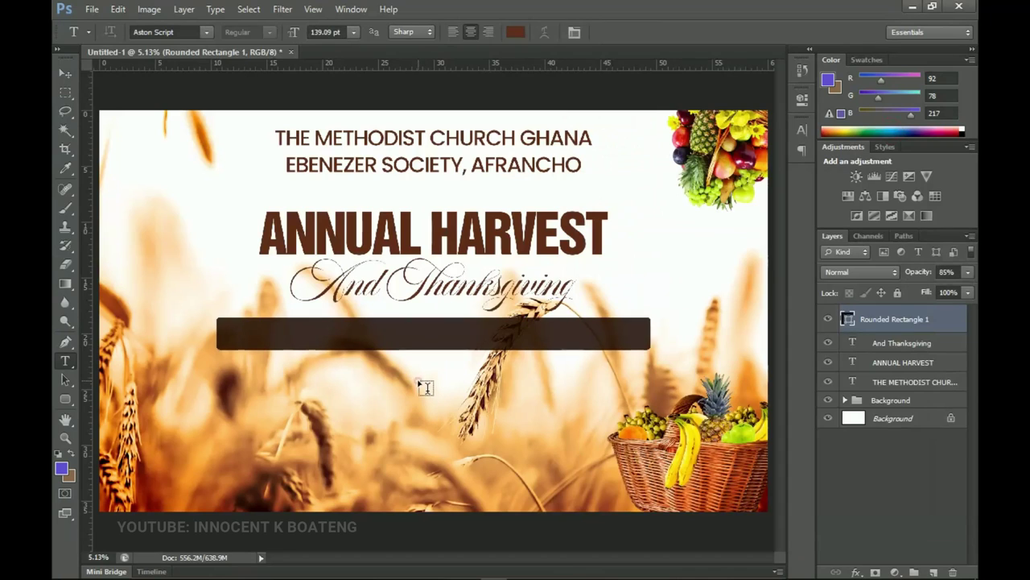
pyautogui.click(425, 387)
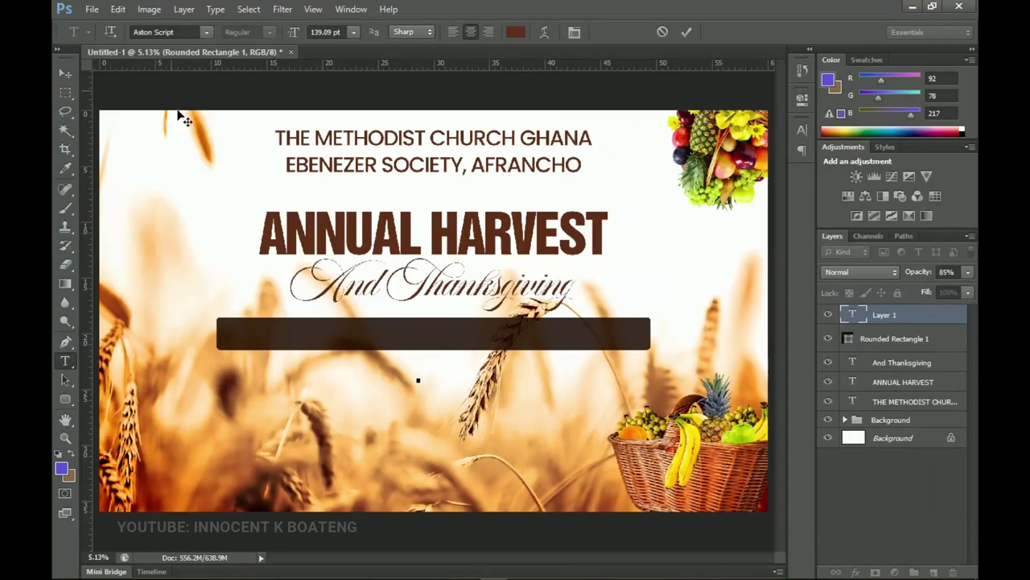
pyautogui.click(161, 33)
pyautogui.click(163, 31)
pyautogui.write('Poppins')
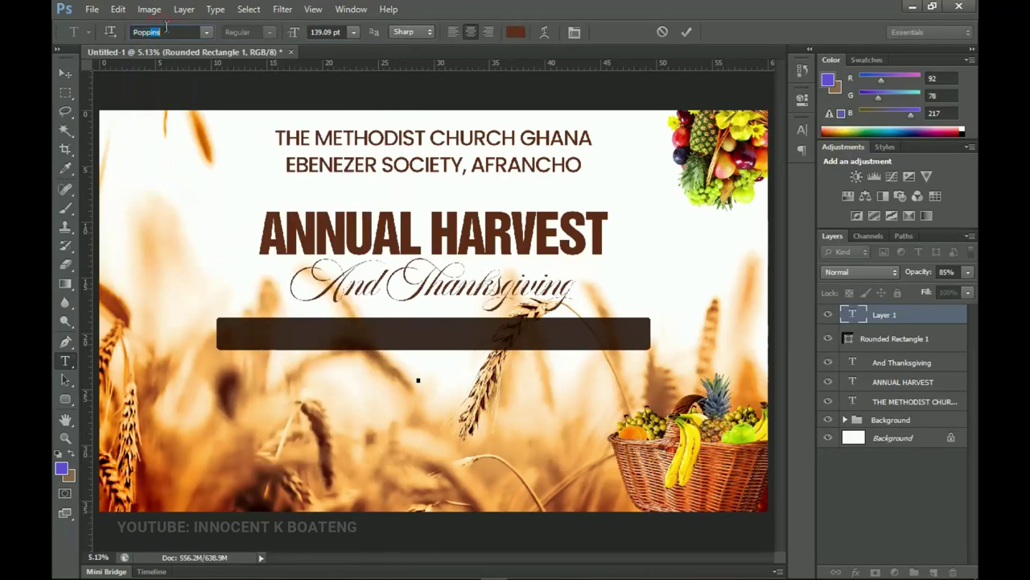
pyautogui.press('Return')
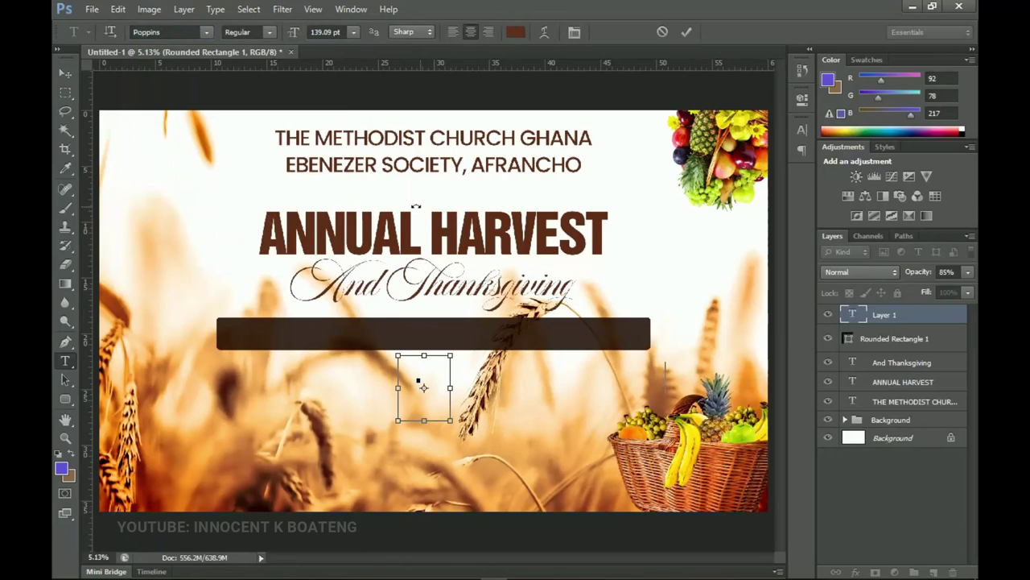
pyautogui.hotkey('ctrl', 'v')
# Recolor the whole theme line yellow with RGB 255, 231, 0.
pyautogui.hotkey('ctrl', 'a')
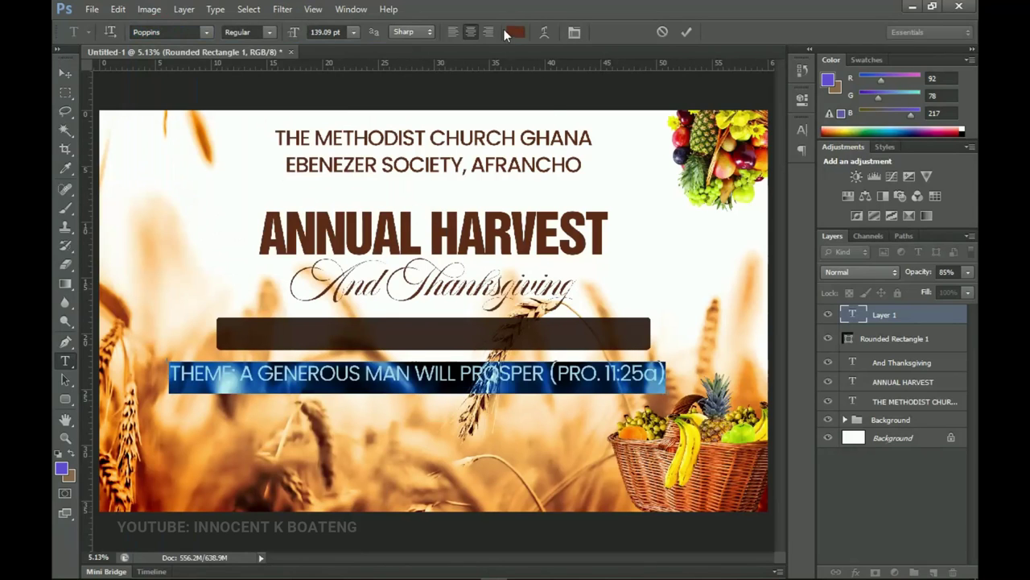
pyautogui.click(515, 32)
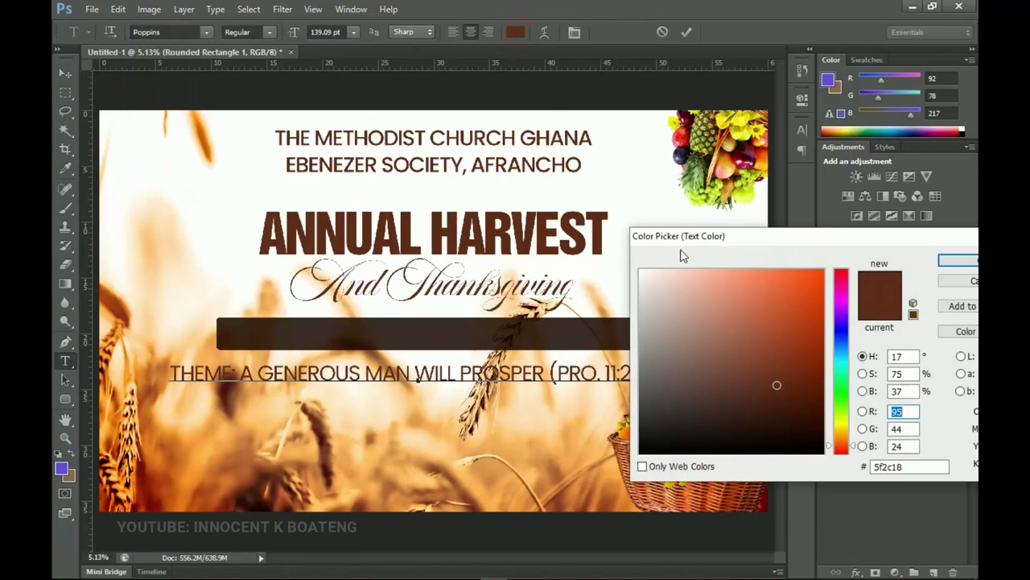
pyautogui.moveTo(711, 232); pyautogui.dragTo(778, 167)
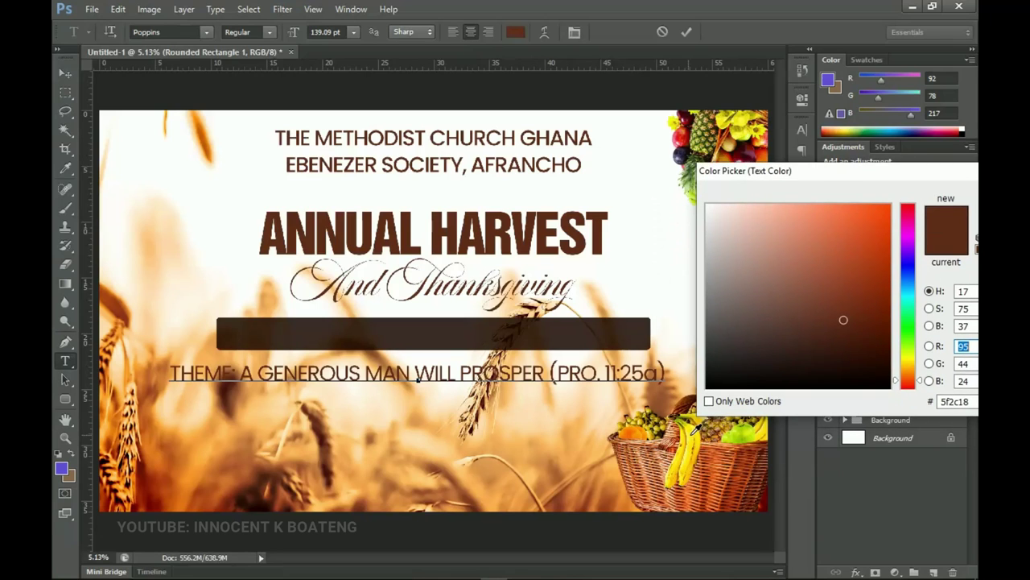
pyautogui.write('255')
pyautogui.press('Tab')
pyautogui.write('231')
pyautogui.press('Tab')
pyautogui.write('0')
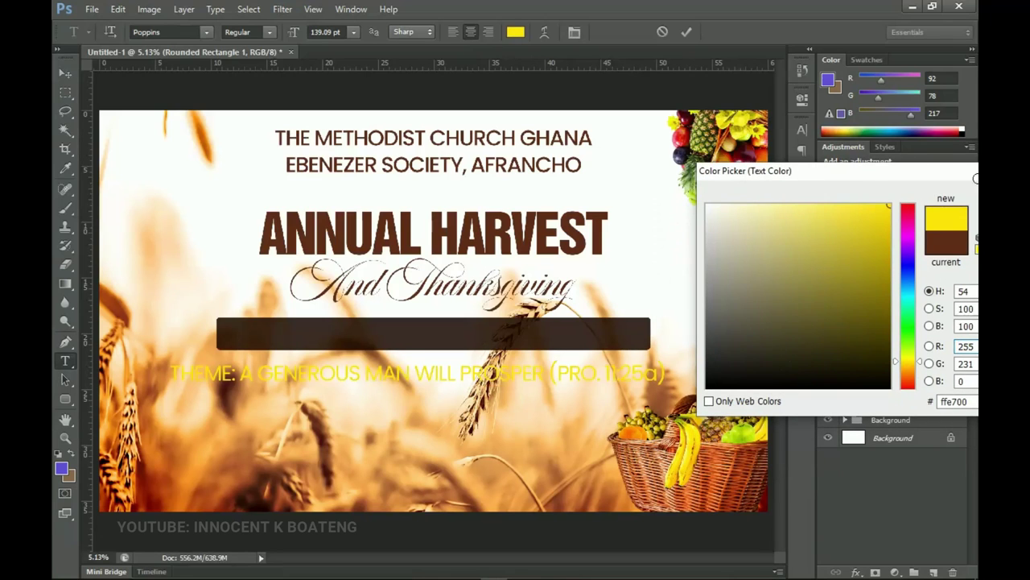
pyautogui.moveTo(800, 170); pyautogui.dragTo(540, 169)
pyautogui.click(785, 179)
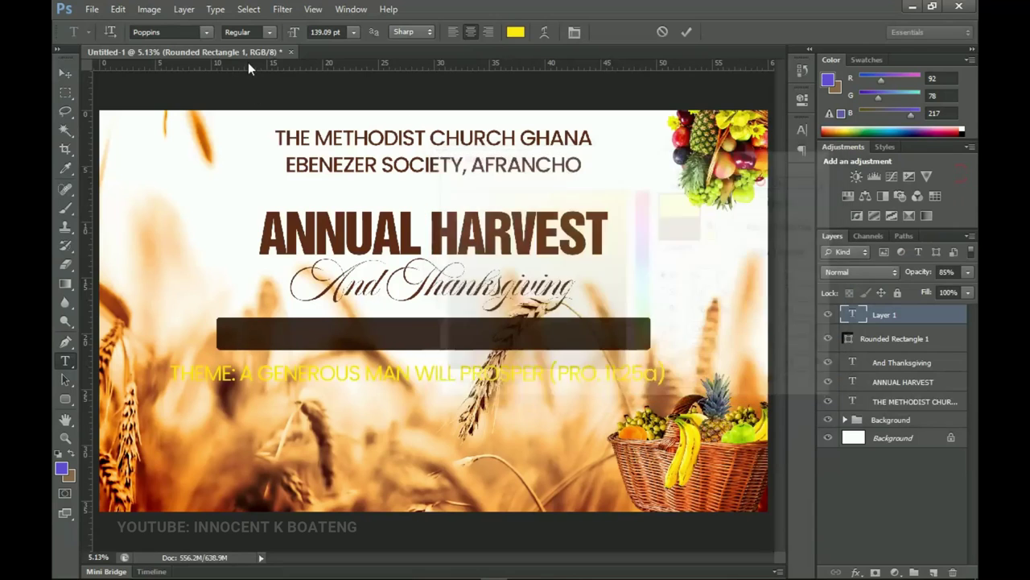
# Set the theme line's font weight to Medium and commit the text.
pyautogui.click(271, 32)
pyautogui.click(265, 71)
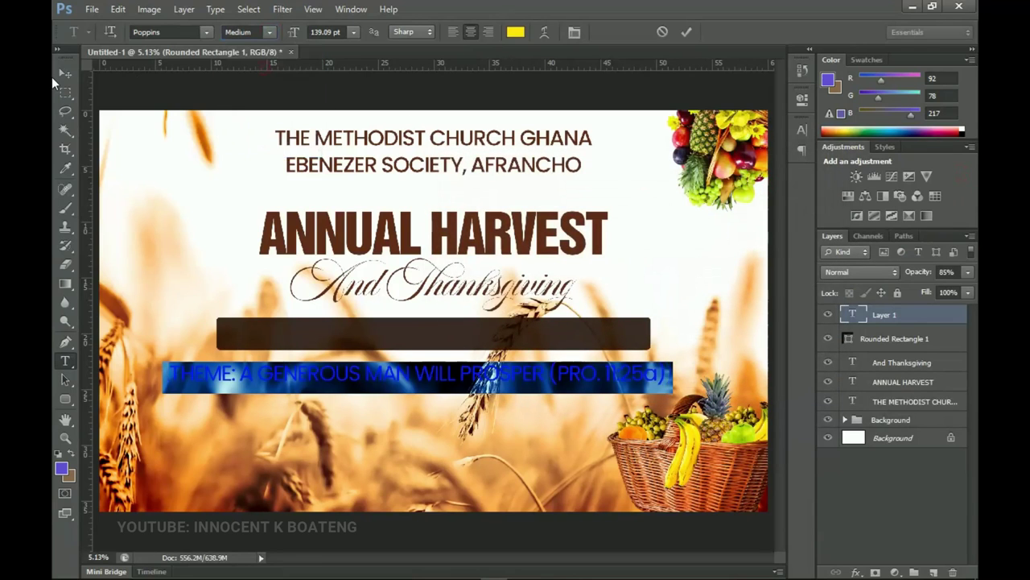
pyautogui.click(66, 74)
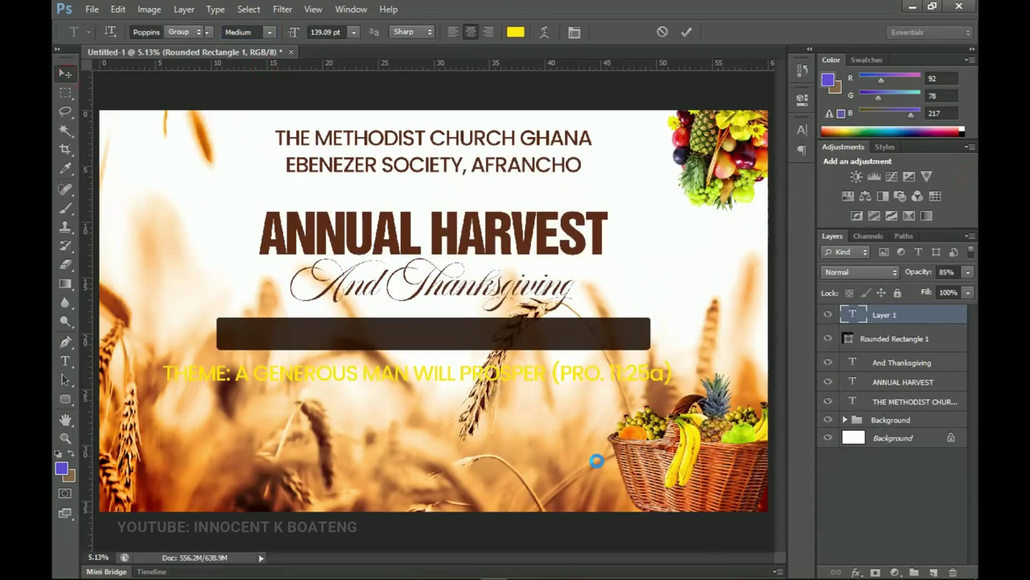
# Scale the theme text down to fit the dark rounded bar and place it inside the bar.
pyautogui.hotkey('ctrl', 't')
pyautogui.moveTo(664, 389); pyautogui.dragTo(618, 386)
pyautogui.moveTo(564, 364); pyautogui.dragTo(570, 339)
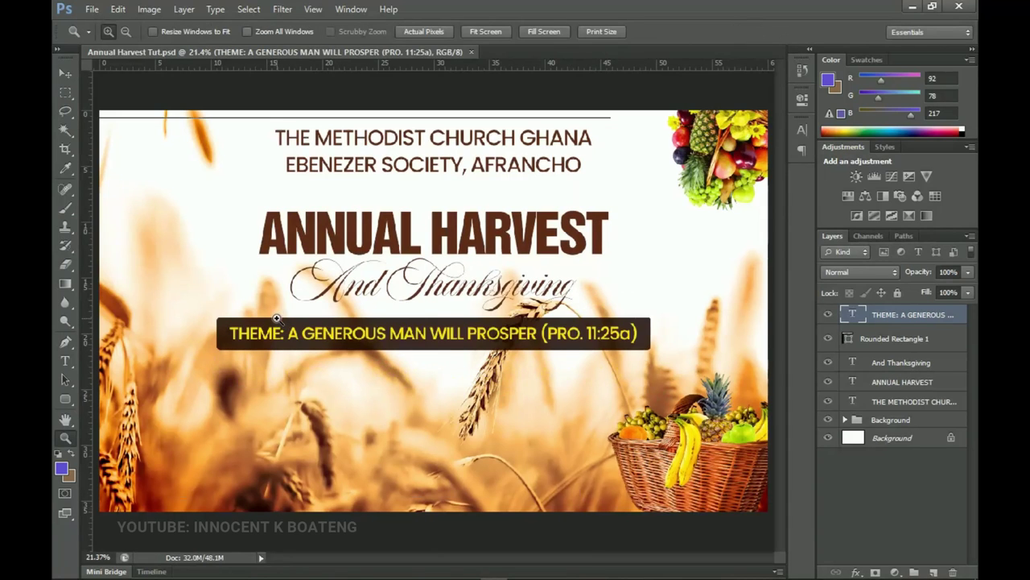
# Recolor only the word "THEME:" in the bar white.
pyautogui.click(274, 319)
pyautogui.press('v')
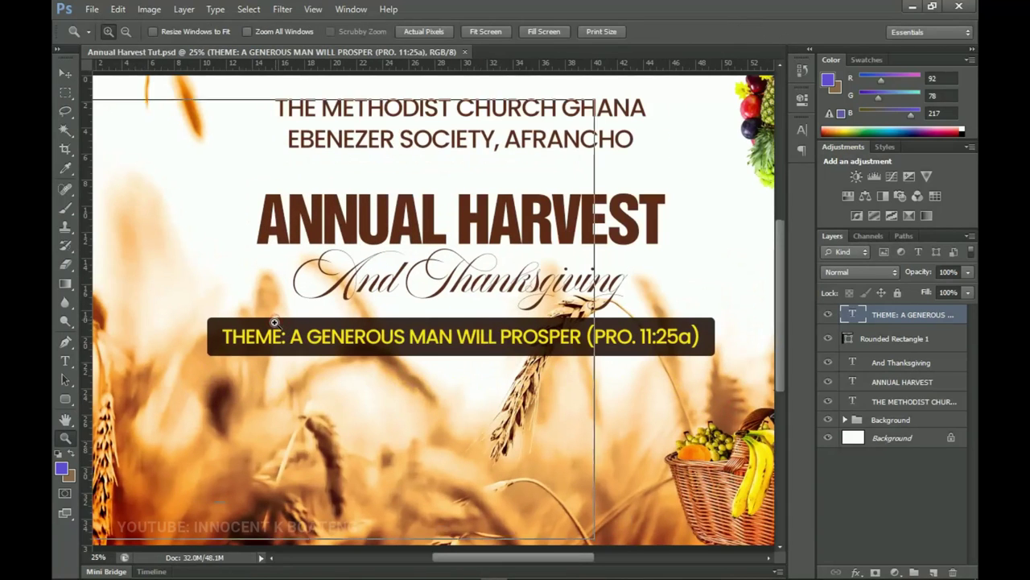
pyautogui.scroll(1, 274, 319)
pyautogui.scroll(-1, 571, 332)
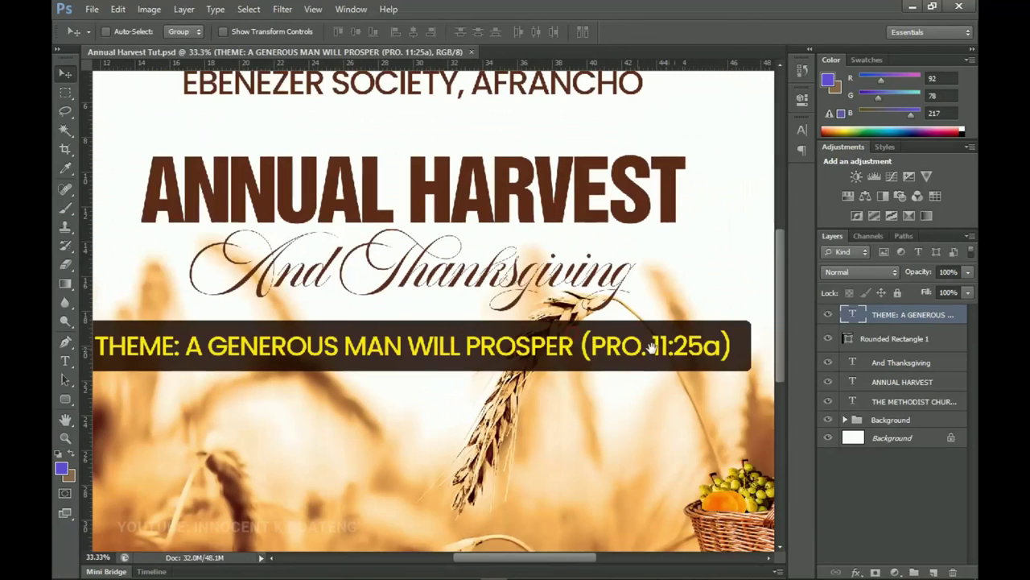
pyautogui.scroll(1, 571, 332)
pyautogui.press('z')
pyautogui.click(408, 383)
pyautogui.press('t')
pyautogui.moveTo(248, 302); pyautogui.dragTo(373, 289)
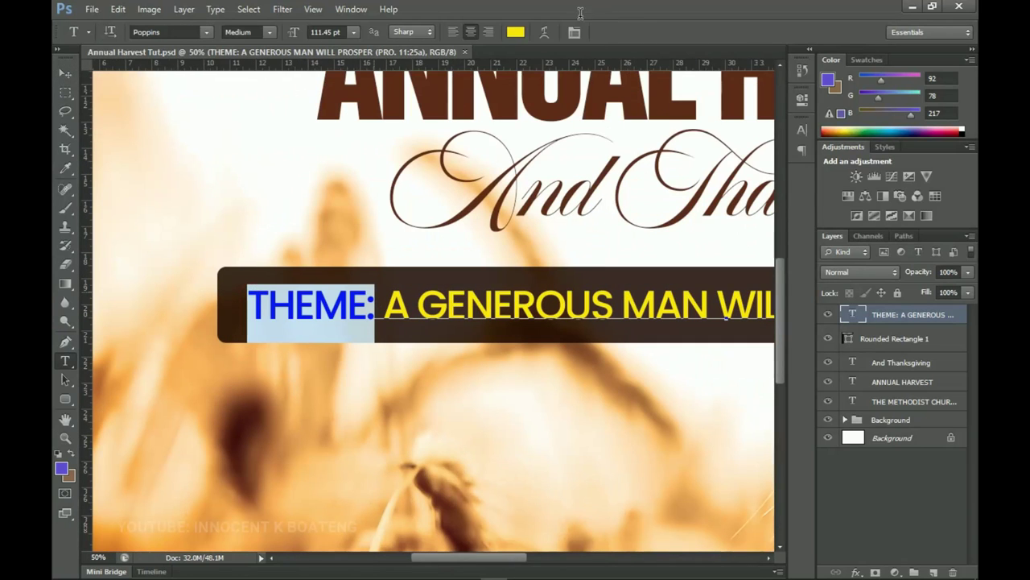
pyautogui.click(515, 31)
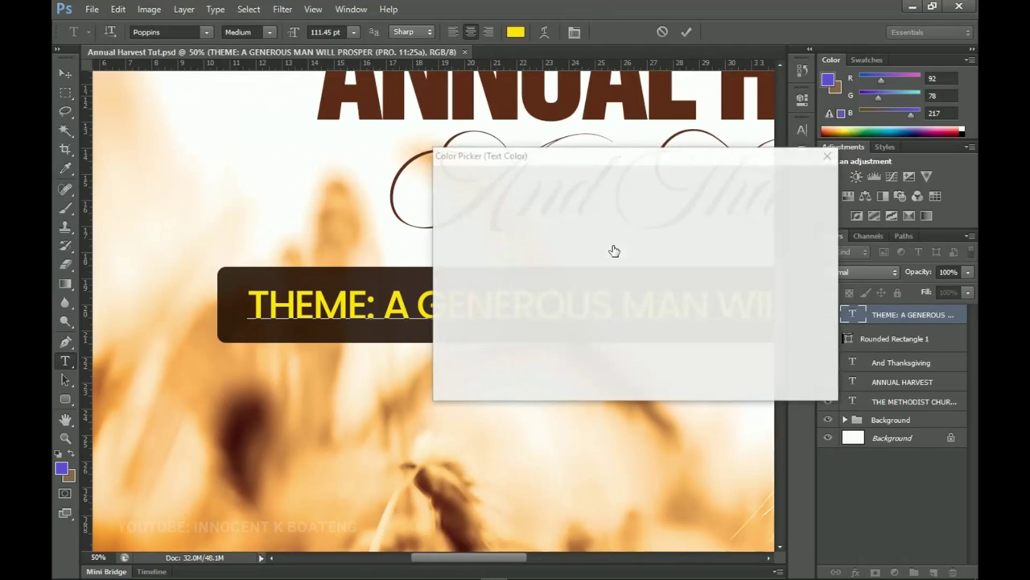
pyautogui.moveTo(483, 222); pyautogui.dragTo(440, 183)
pyautogui.click(787, 179)
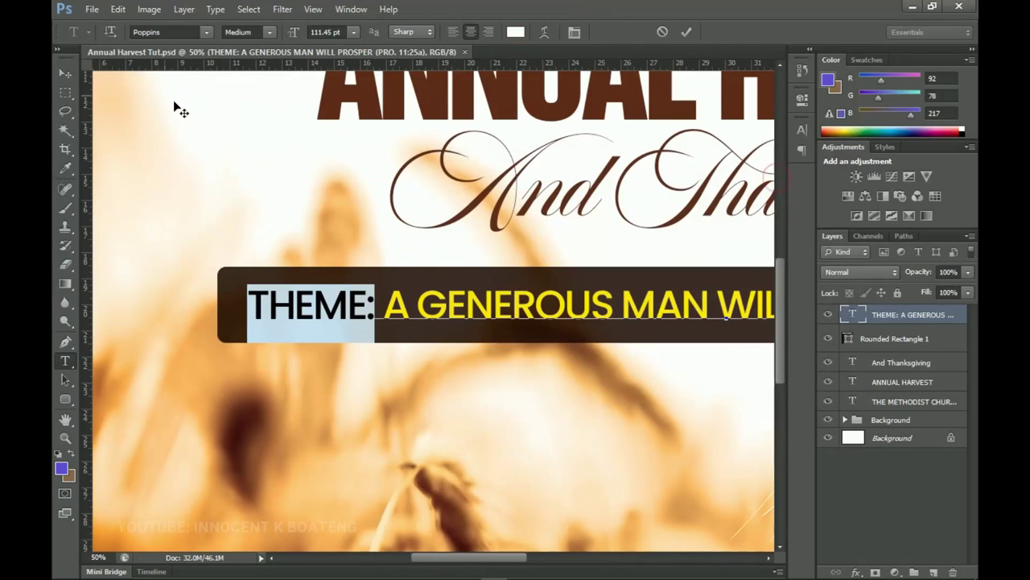
pyautogui.click(64, 74)
# Recolor the scripture reference "(PRO. 11:25a)" at the end of the theme line white.
pyautogui.hscroll(10, 570, 264)
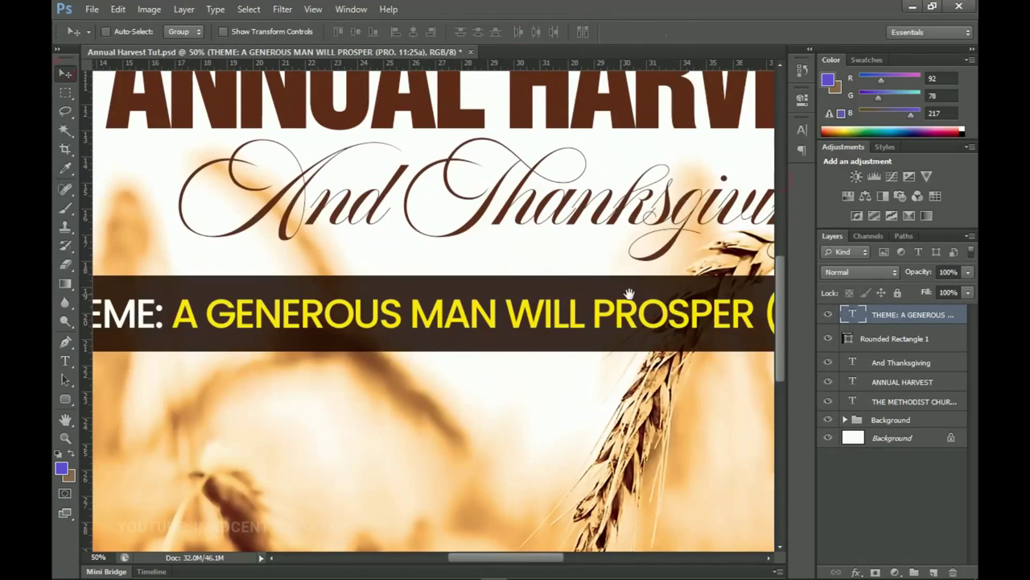
pyautogui.scroll(-2, 591, 329)
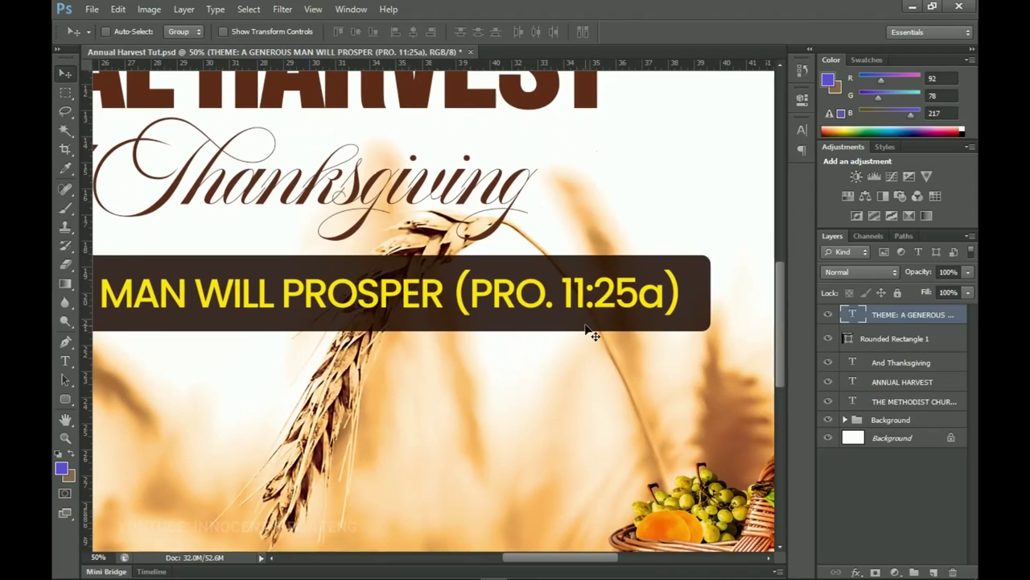
pyautogui.press('t')
pyautogui.moveTo(453, 294); pyautogui.dragTo(744, 304)
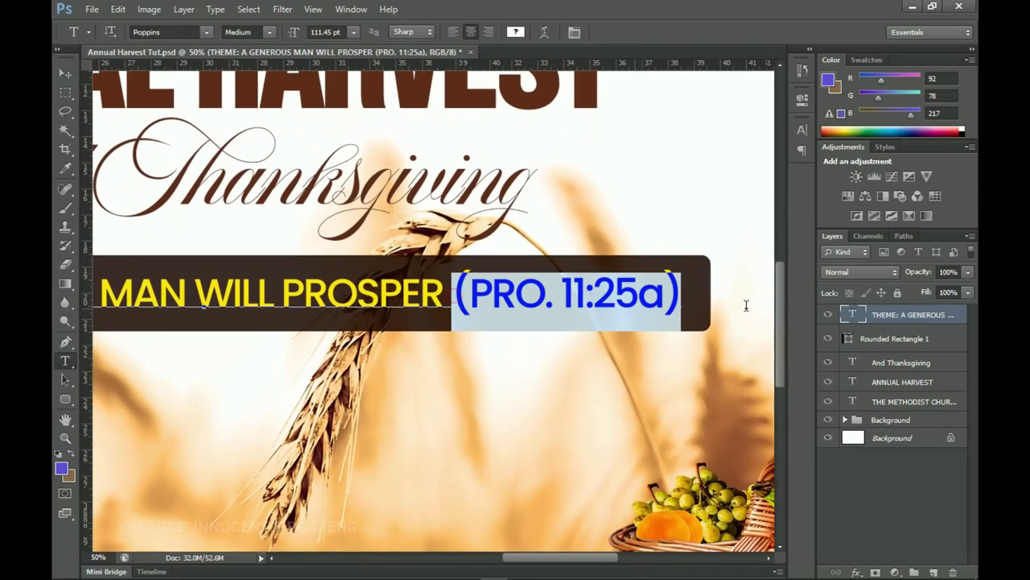
pyautogui.click(516, 33)
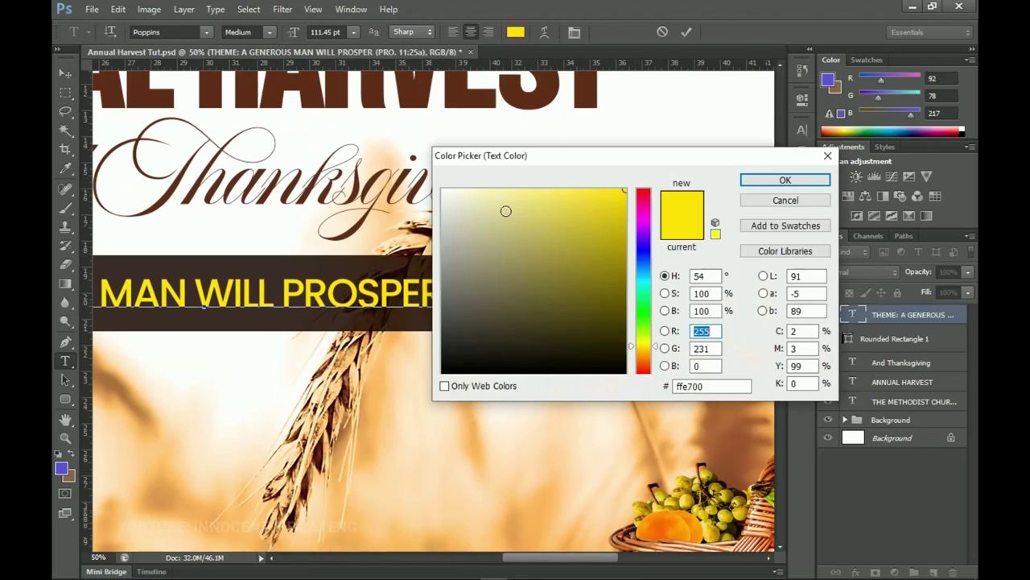
pyautogui.click(506, 210)
pyautogui.click(785, 180)
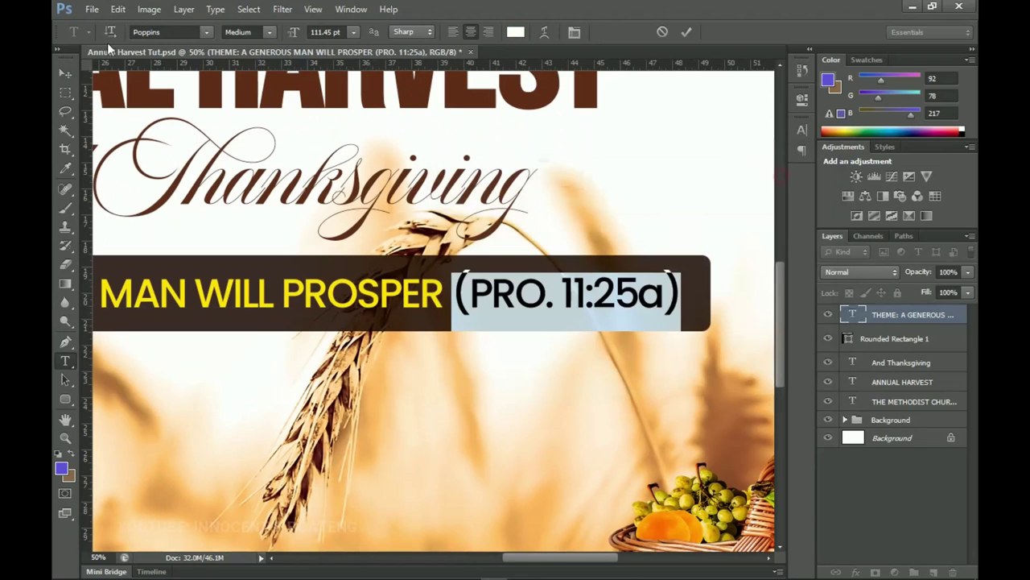
pyautogui.click(65, 73)
# Examine the overall banner layout and the free space below the theme bar.
pyautogui.press('z')
pyautogui.rightClick(359, 251)
pyautogui.click(408, 260)
pyautogui.hotkey('ctrl', '-')
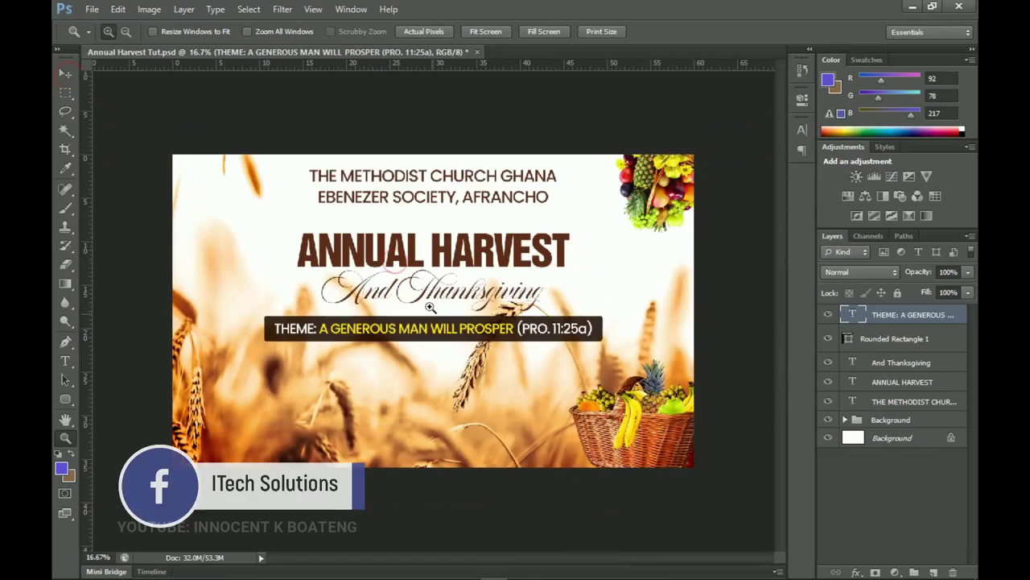
pyautogui.click(427, 377)
pyautogui.press('v')
pyautogui.scroll(-2, 419, 354)
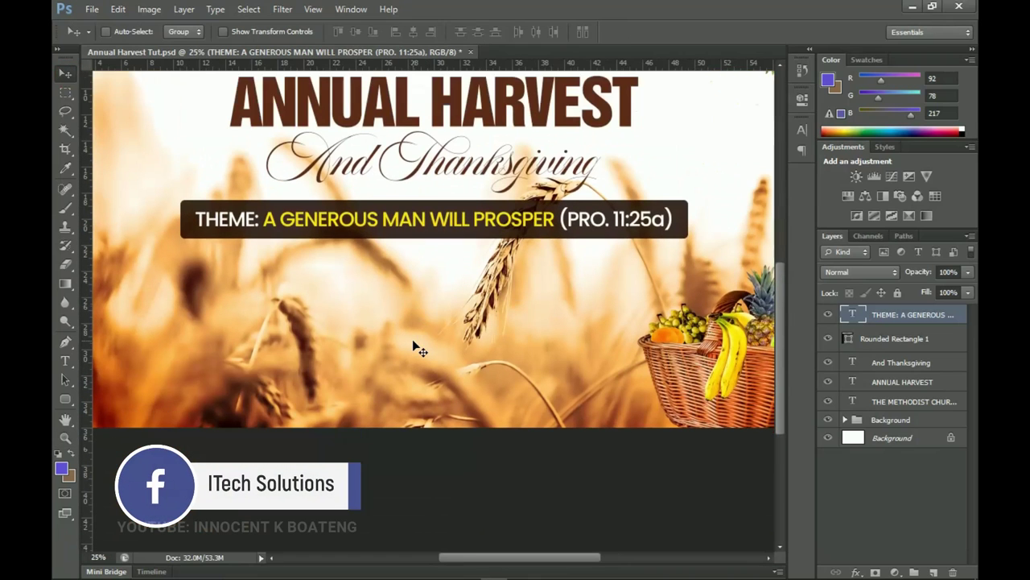
pyautogui.scroll(-1, 414, 344)
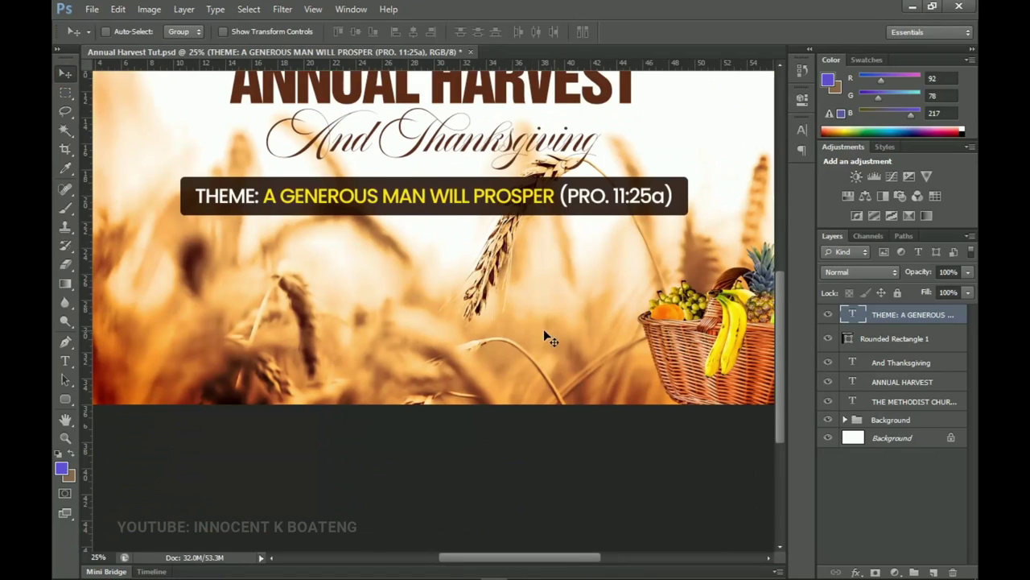
pyautogui.scroll(3, 573, 338)
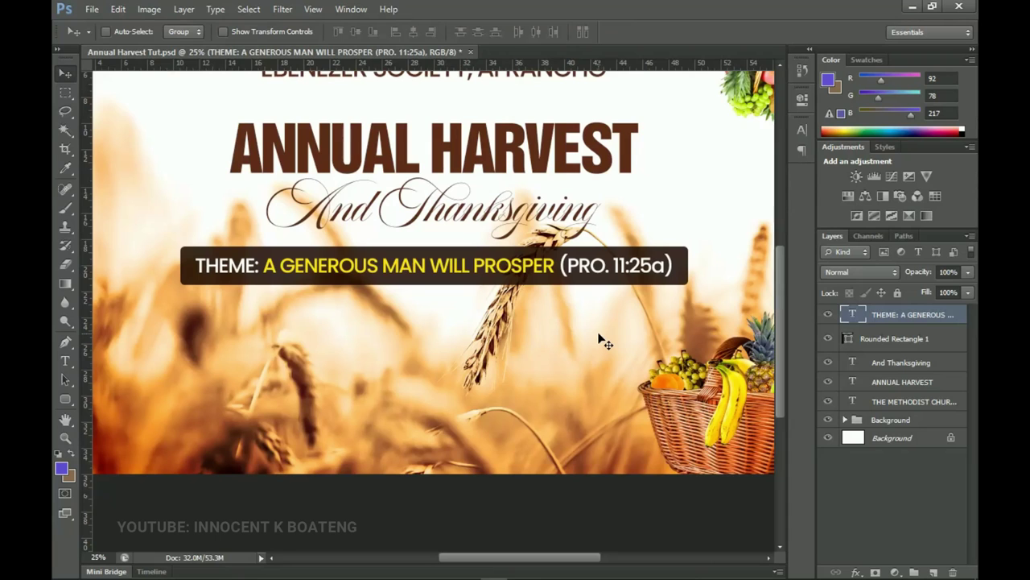
pyautogui.scroll(-3, 603, 341)
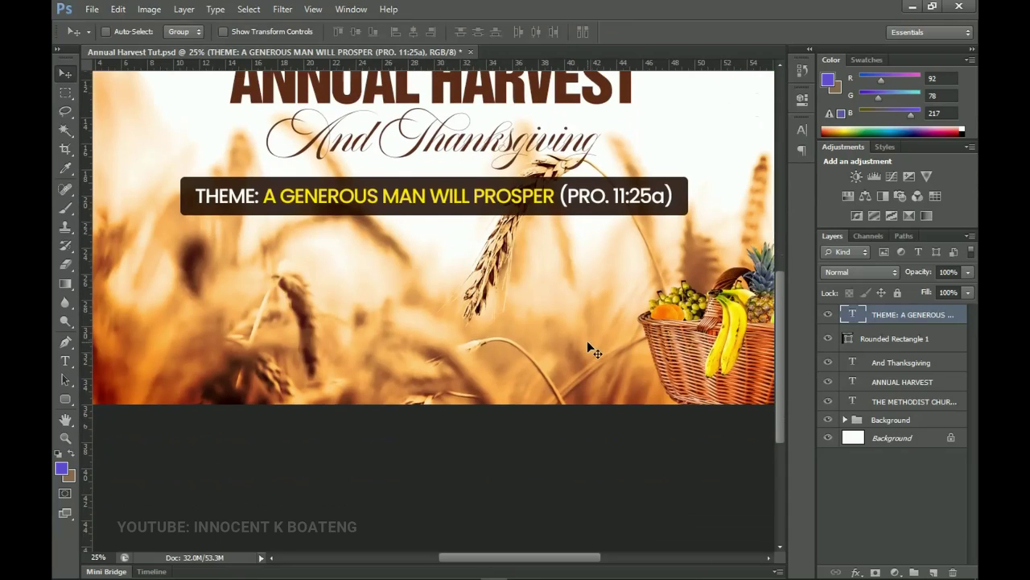
pyautogui.scroll(1, 591, 354)
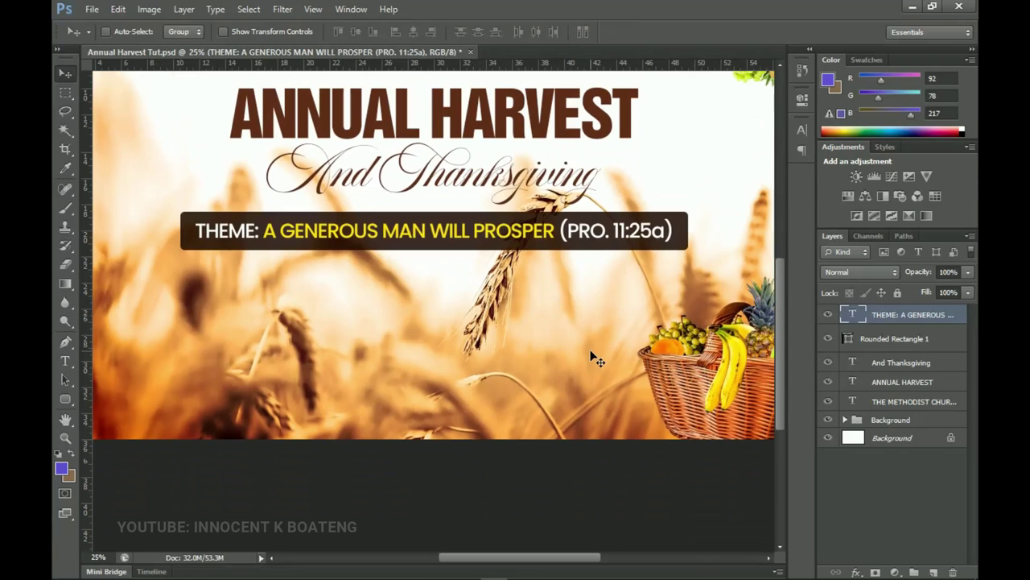
pyautogui.scroll(-3, 593, 355)
pyautogui.scroll(4, 593, 356)
pyautogui.scroll(-1, 593, 357)
# Start a new text line below the theme bar in the Akrobat font, coloured very dark brown (#250501).
pyautogui.press('t')
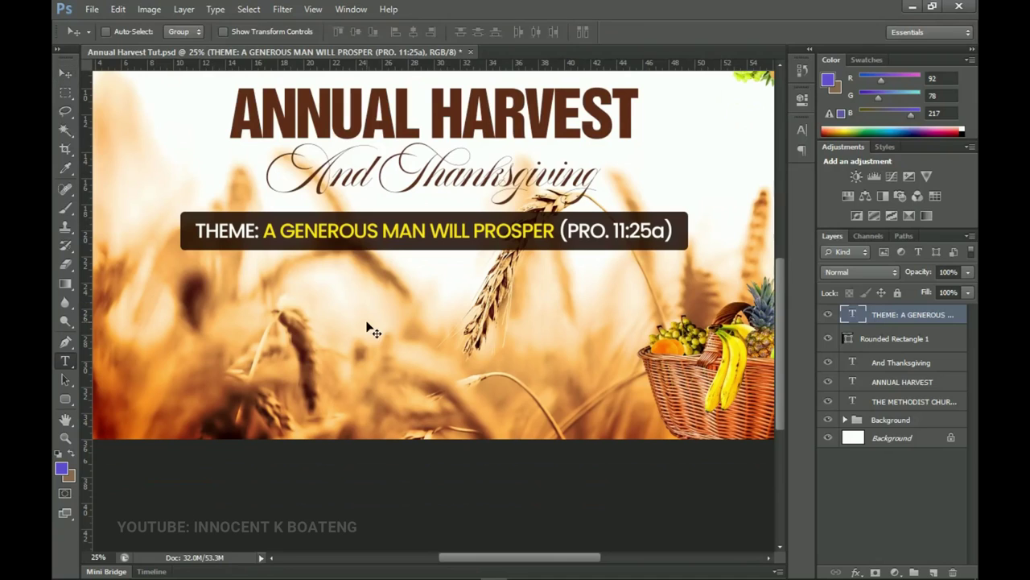
pyautogui.click(354, 302)
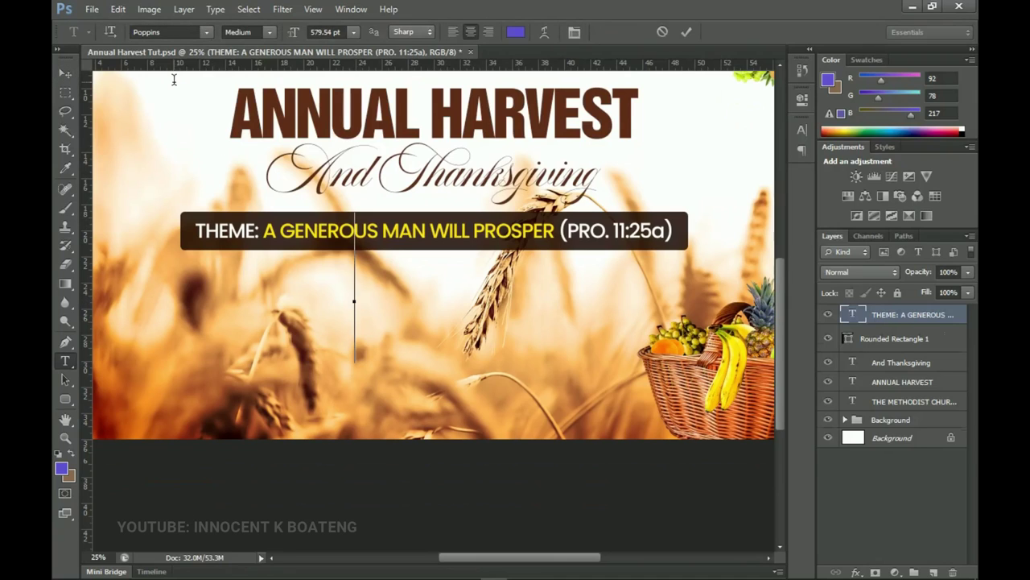
pyautogui.click(174, 33)
pyautogui.write('Ak')
pyautogui.press('Return')
pyautogui.click(516, 33)
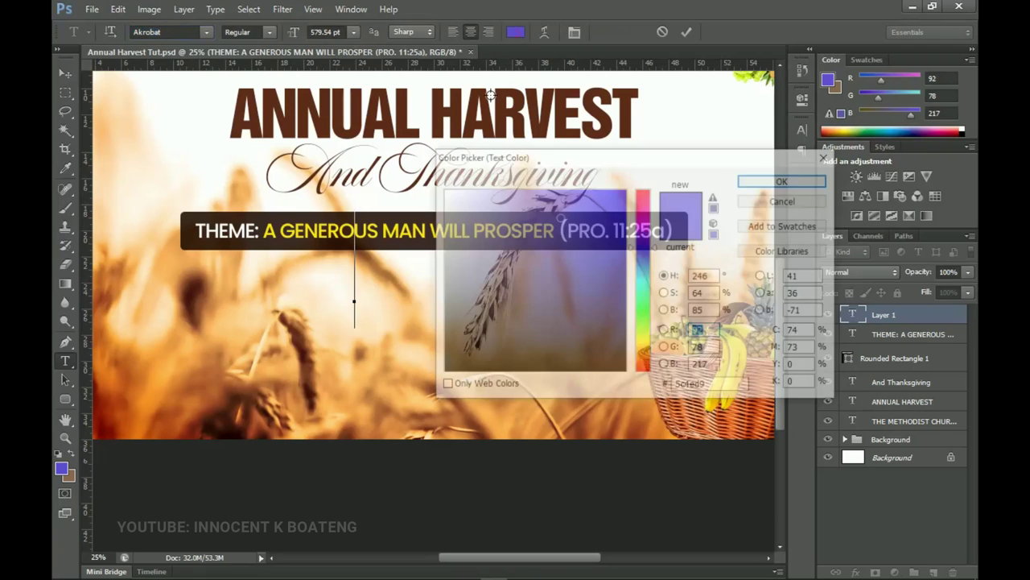
pyautogui.click(191, 288)
pyautogui.click(622, 347)
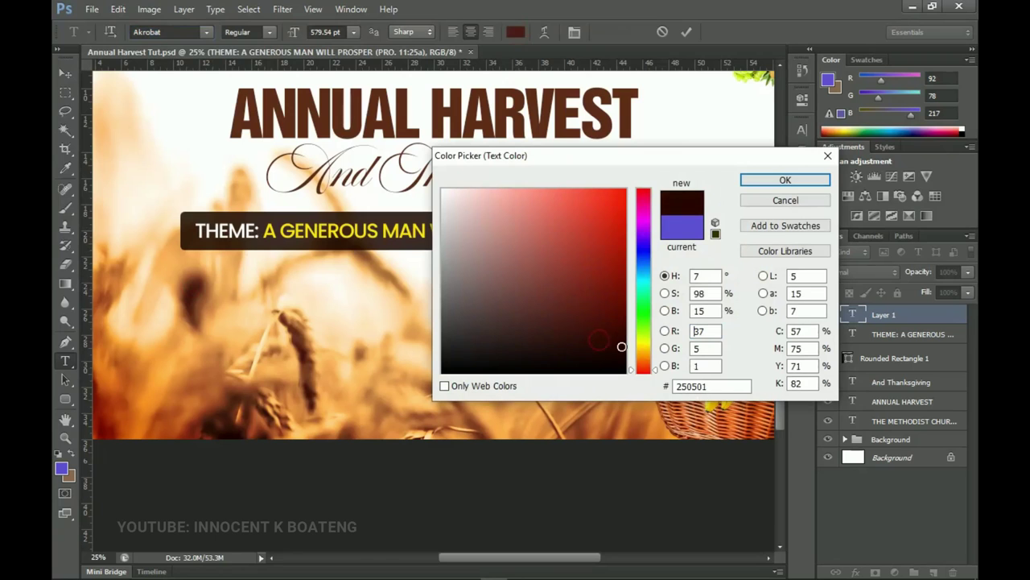
pyautogui.click(797, 183)
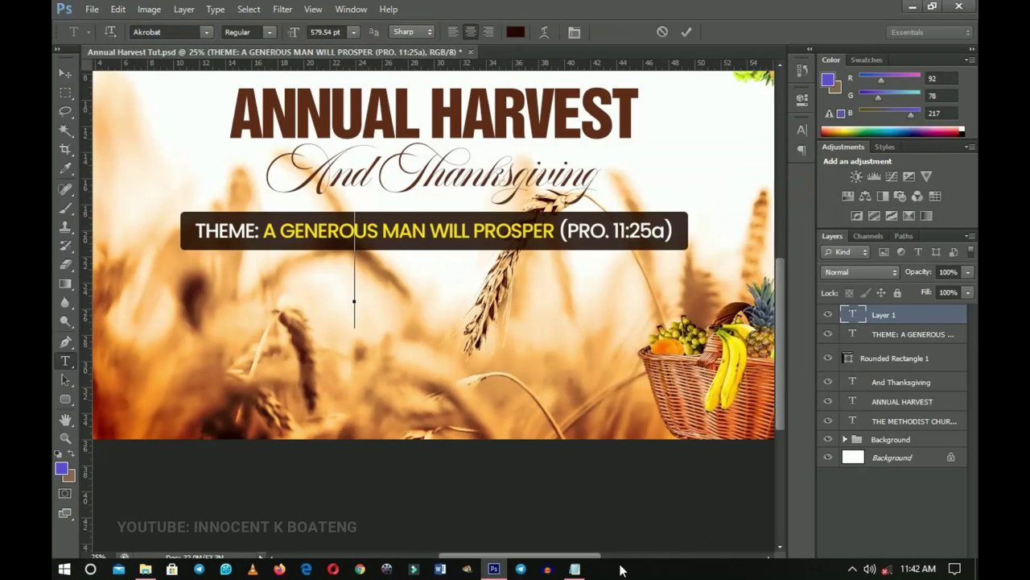
# Copy the two date lines "SUN. 29TH NOVEMBER, 2020" from the AH txt file in Notepad into the new Photoshop text.
pyautogui.click(575, 568)
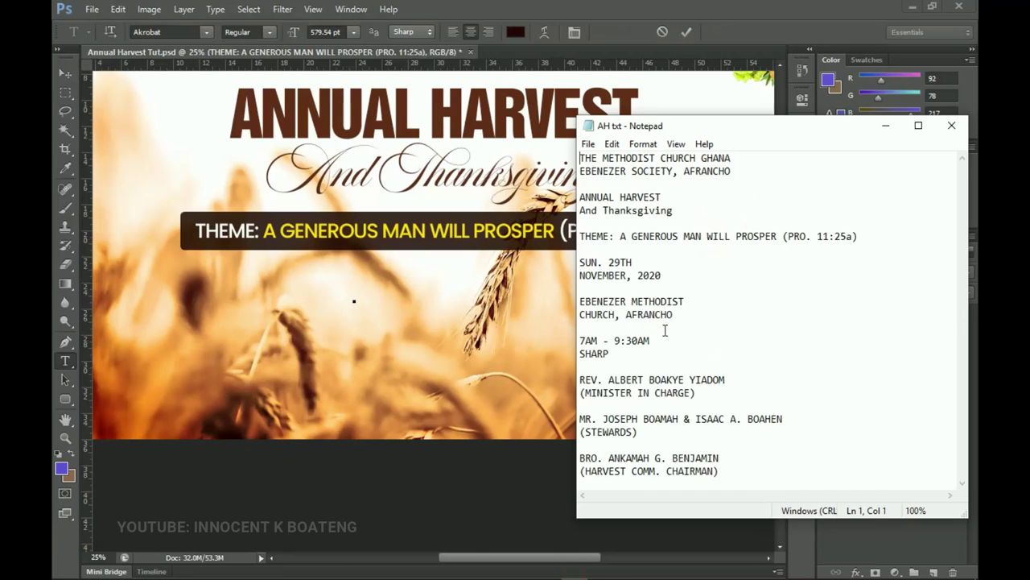
pyautogui.moveTo(683, 277); pyautogui.dragTo(575, 260)
pyautogui.hotkey('ctrl', 'c')
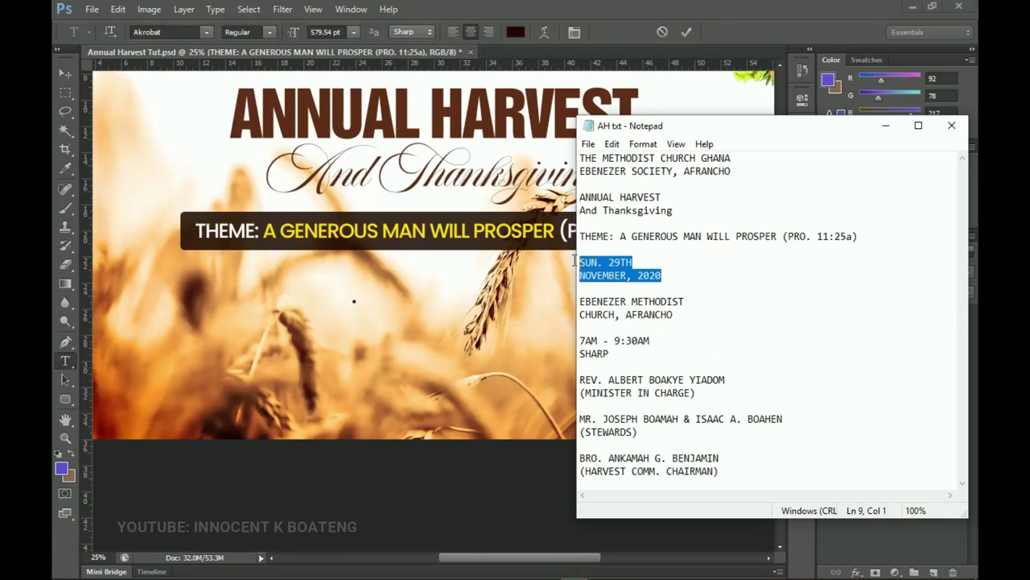
pyautogui.click(885, 127)
pyautogui.hotkey('ctrl', 'v')
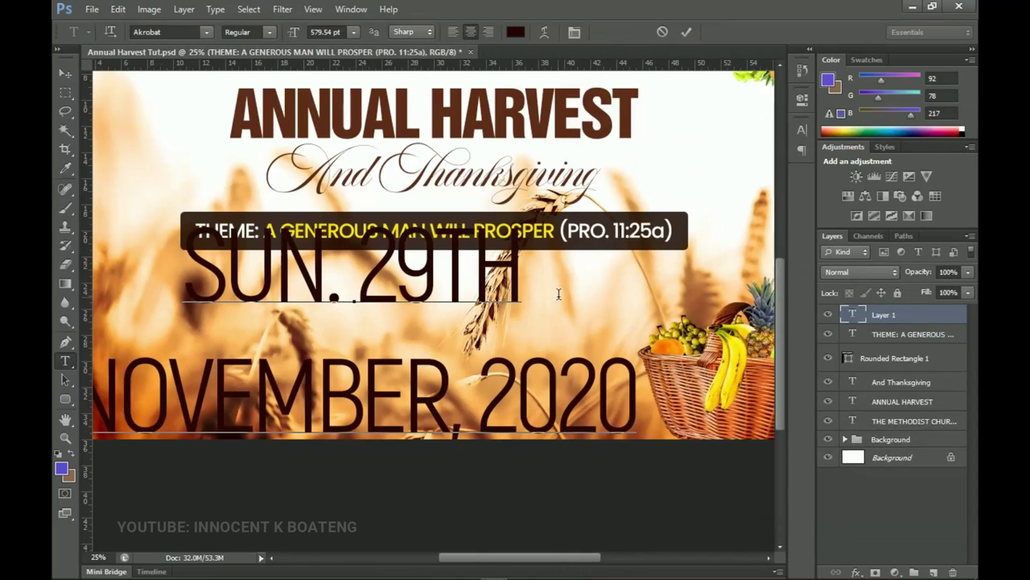
# Make the whole date text Bold and reduce its font size to 89 pt.
pyautogui.hotkey('ctrl', 'a')
pyautogui.click(270, 32)
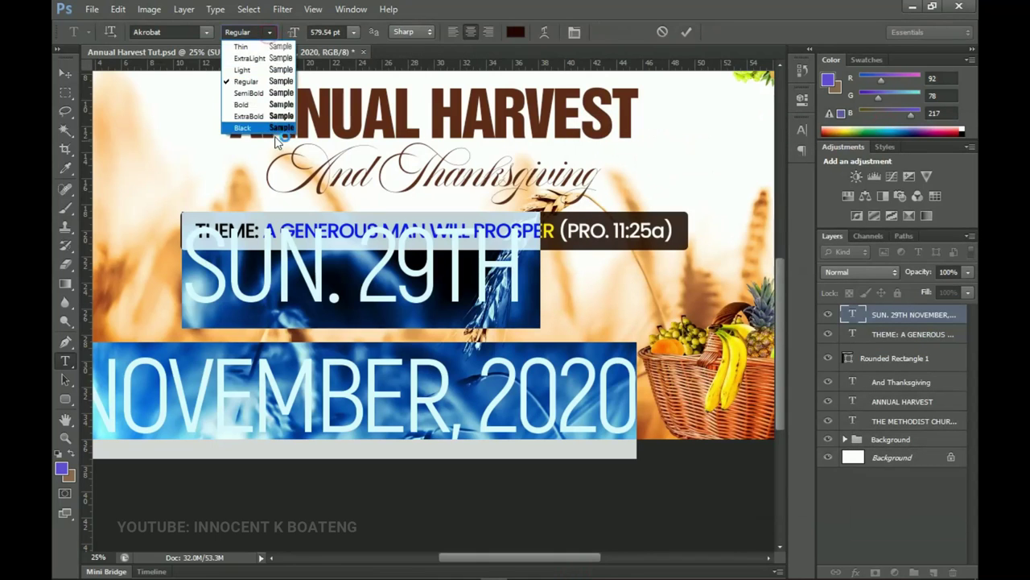
pyautogui.click(277, 105)
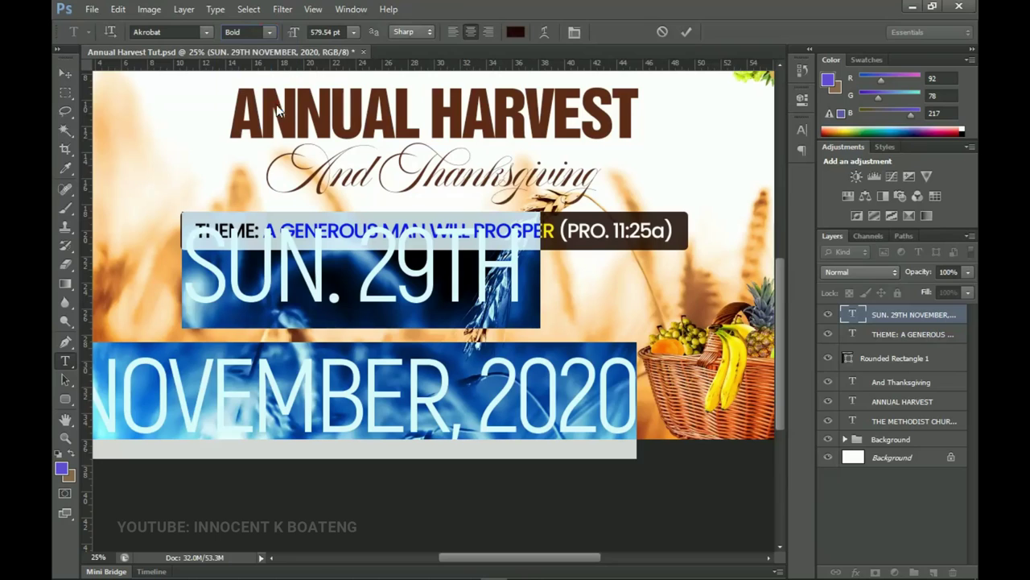
pyautogui.click(340, 32)
pyautogui.write('30')
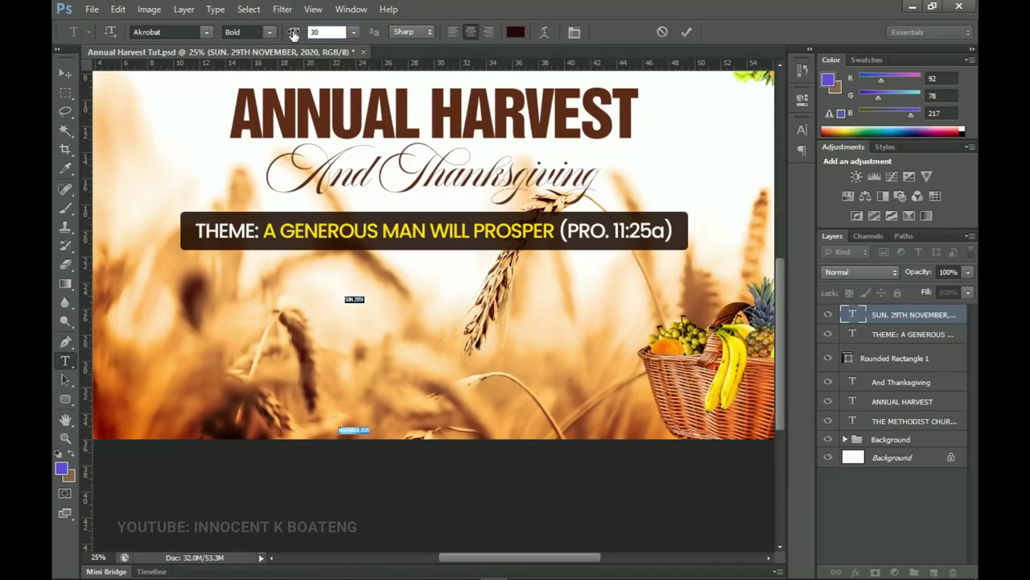
pyautogui.moveTo(297, 32); pyautogui.dragTo(575, 34)
# Set the date text's font size to 108 pt and tighten its leading to 113.36 pt.
pyautogui.click(574, 34)
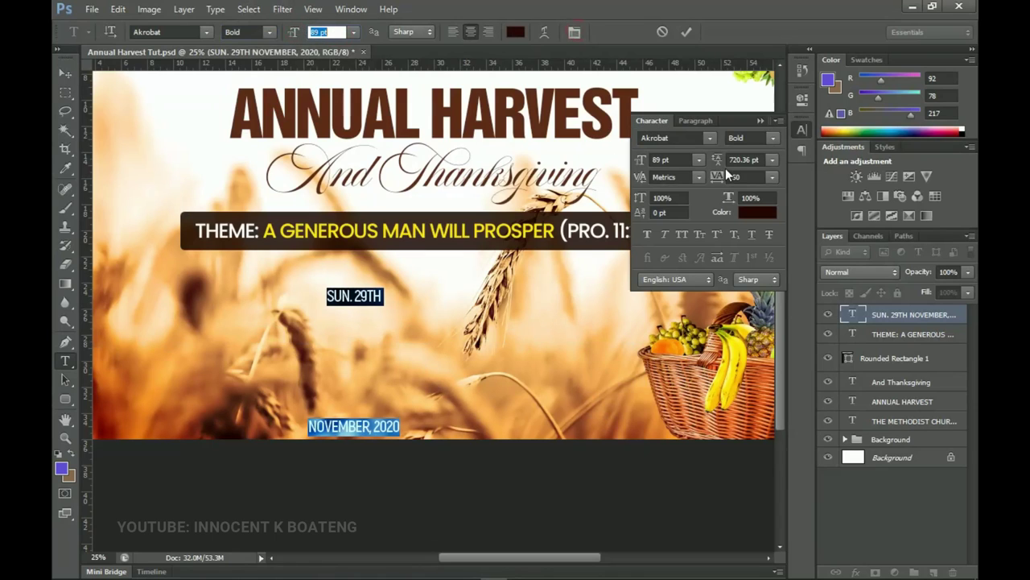
pyautogui.moveTo(723, 164); pyautogui.dragTo(274, 146)
pyautogui.moveTo(296, 31); pyautogui.dragTo(311, 32)
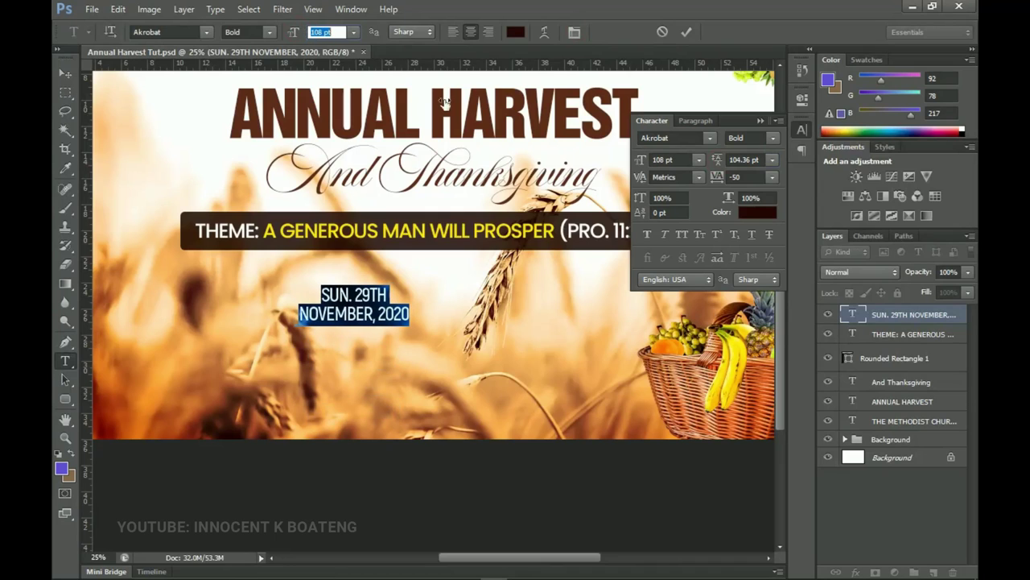
pyautogui.moveTo(717, 163); pyautogui.dragTo(723, 164)
pyautogui.click(65, 74)
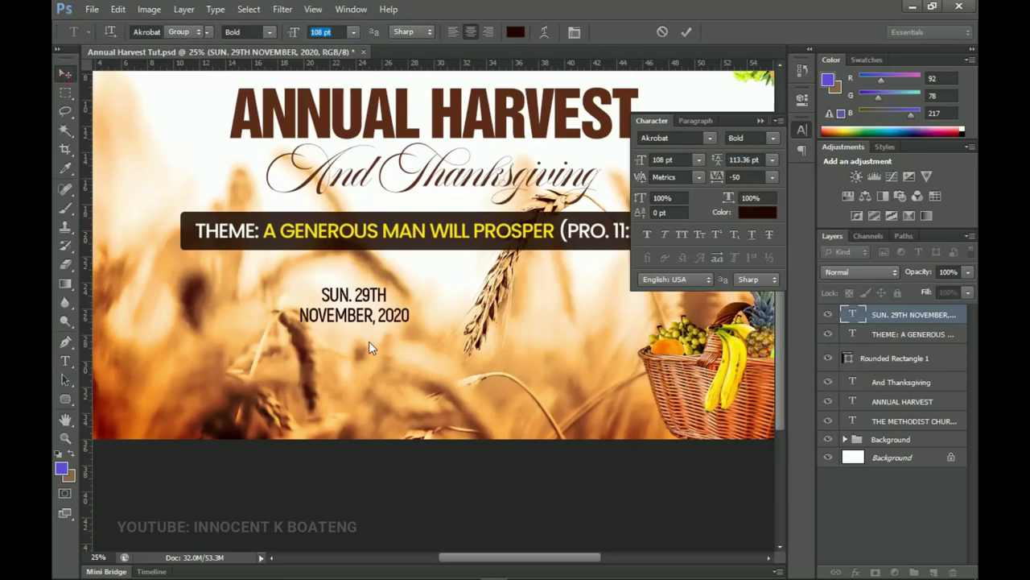
# Add a white 18 px outside stroke to the date text layer.
pyautogui.press('z')
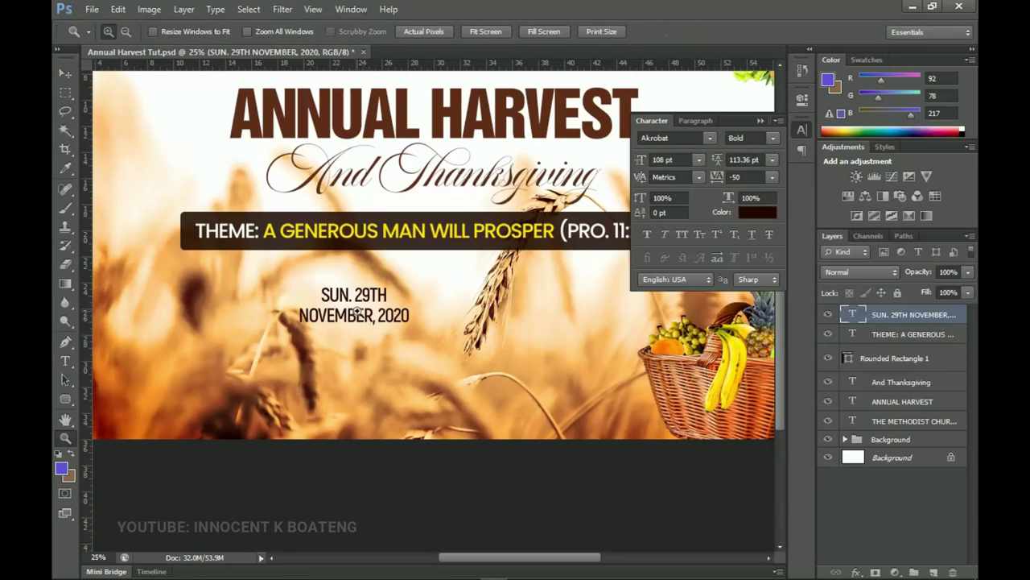
pyautogui.click(356, 313)
pyautogui.click(358, 314)
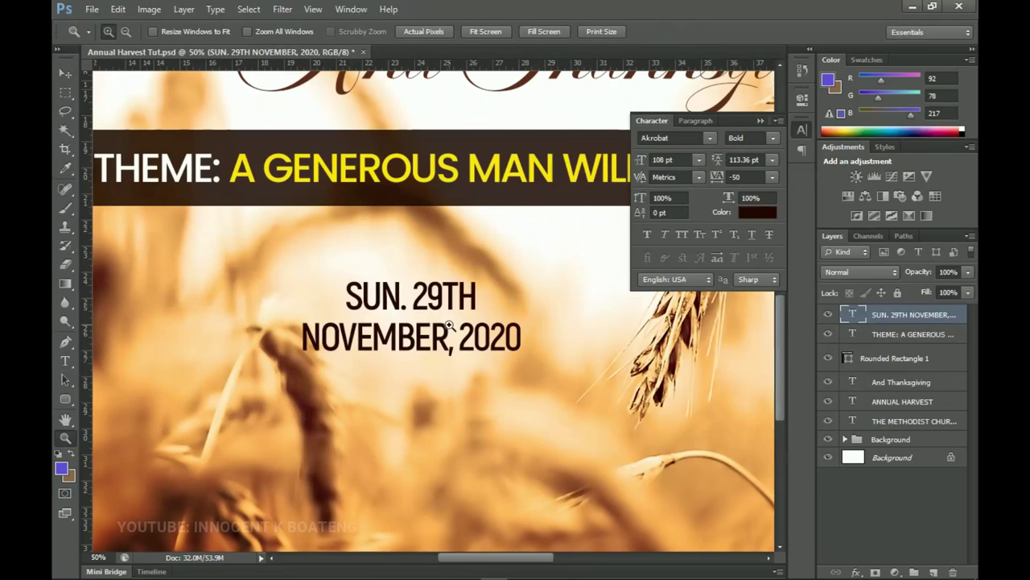
pyautogui.press('v')
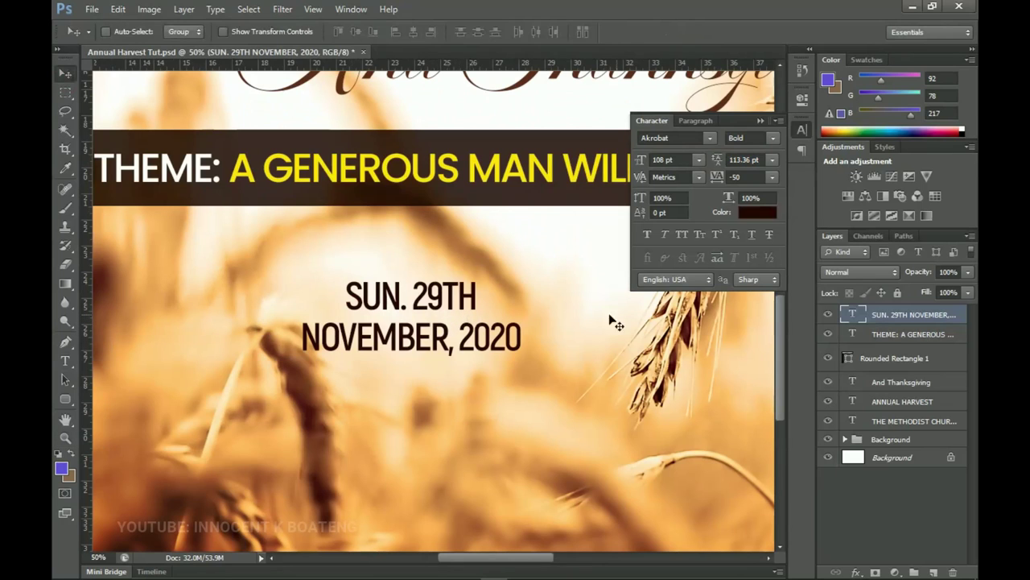
pyautogui.rightClick(914, 322)
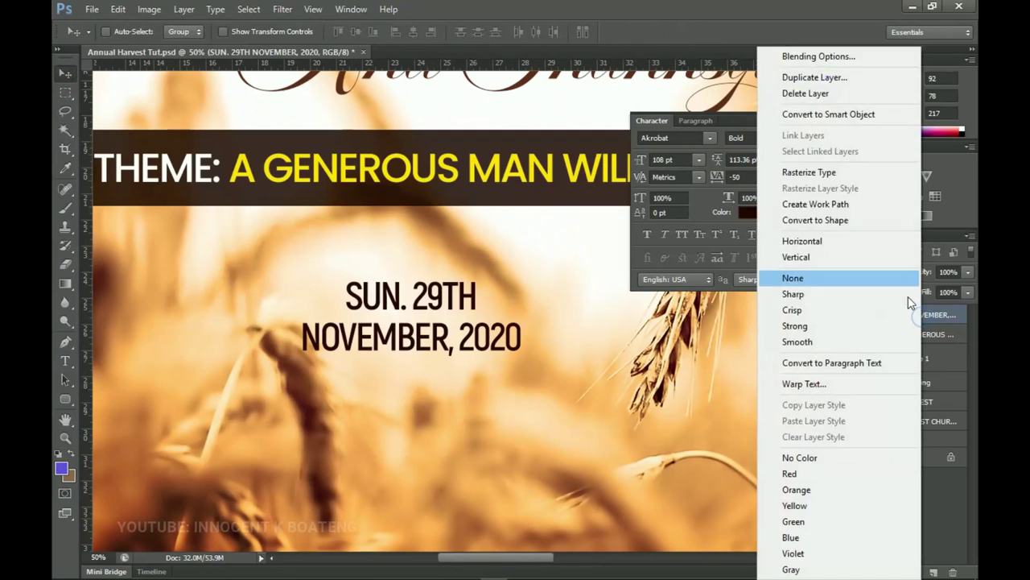
pyautogui.click(817, 56)
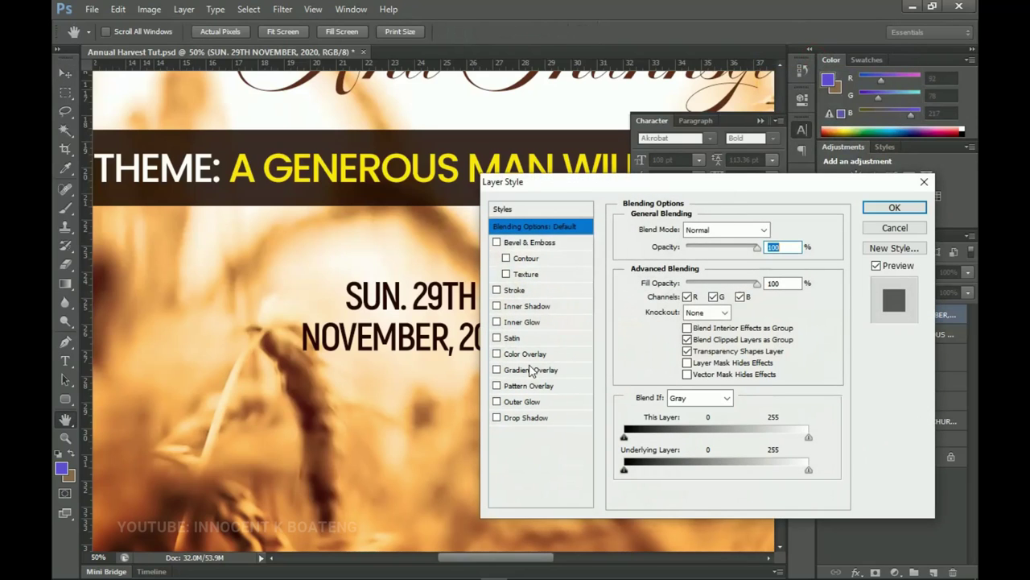
pyautogui.click(520, 289)
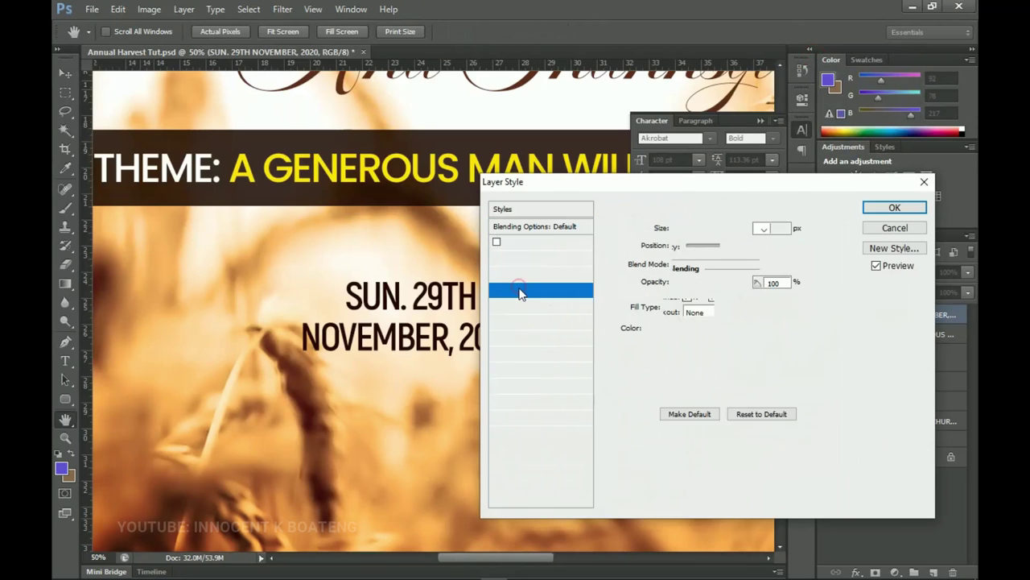
pyautogui.click(664, 327)
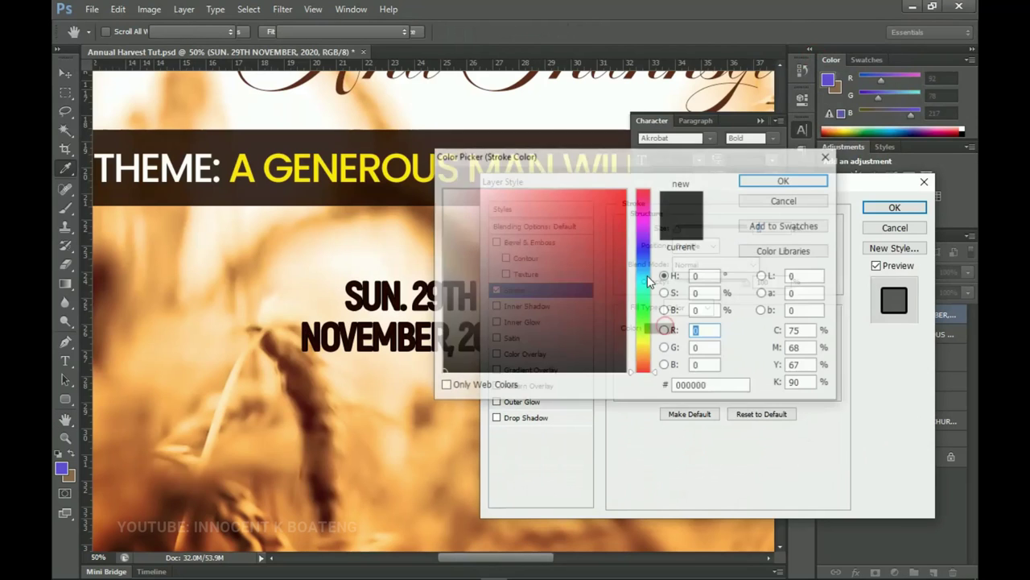
pyautogui.click(443, 190)
pyautogui.click(785, 180)
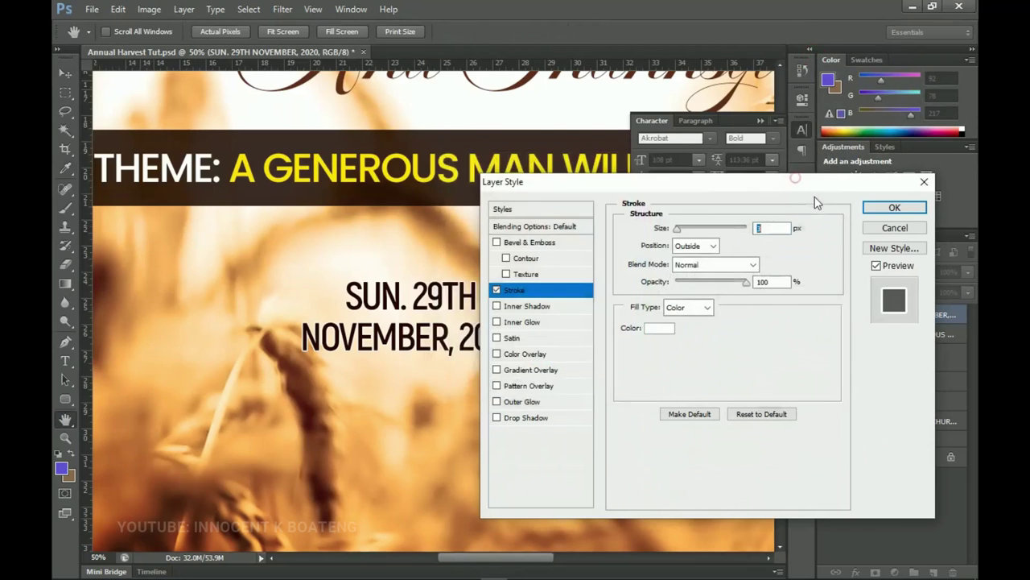
pyautogui.moveTo(677, 229); pyautogui.dragTo(687, 231)
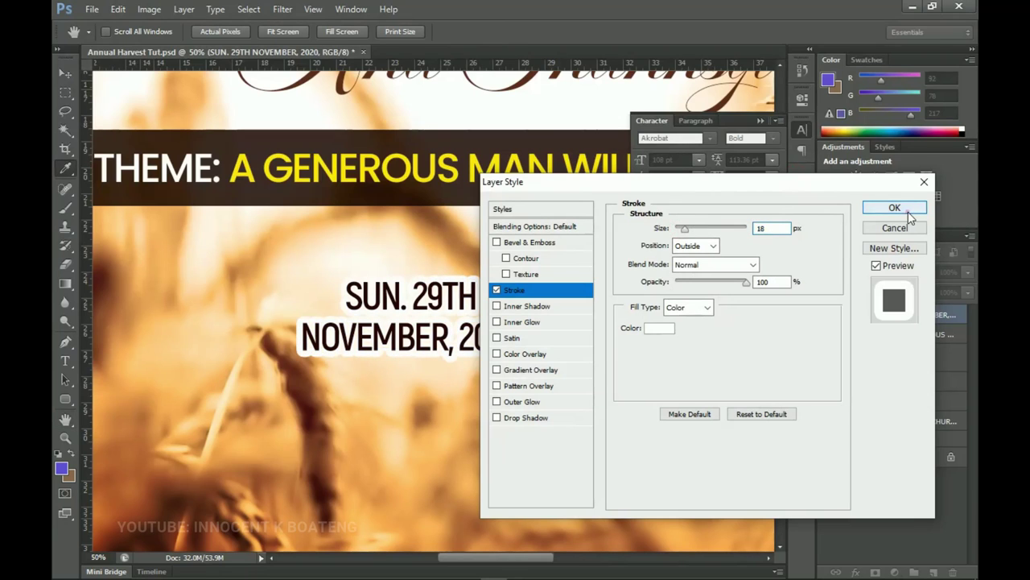
pyautogui.click(892, 208)
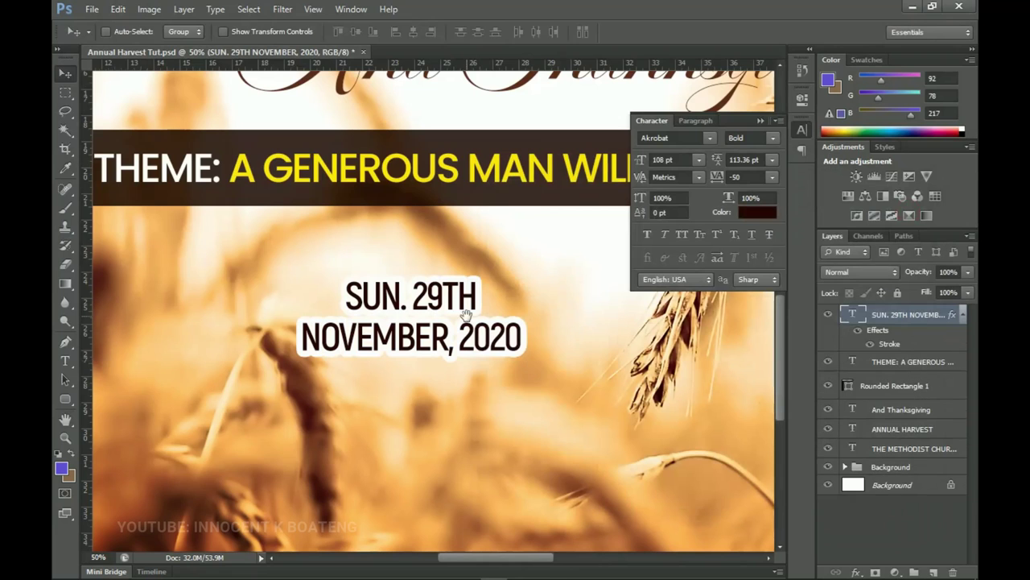
# Examine the stroked date text and the theme bar at actual pixels, and return to the full banner view.
pyautogui.press('z')
pyautogui.click(421, 300)
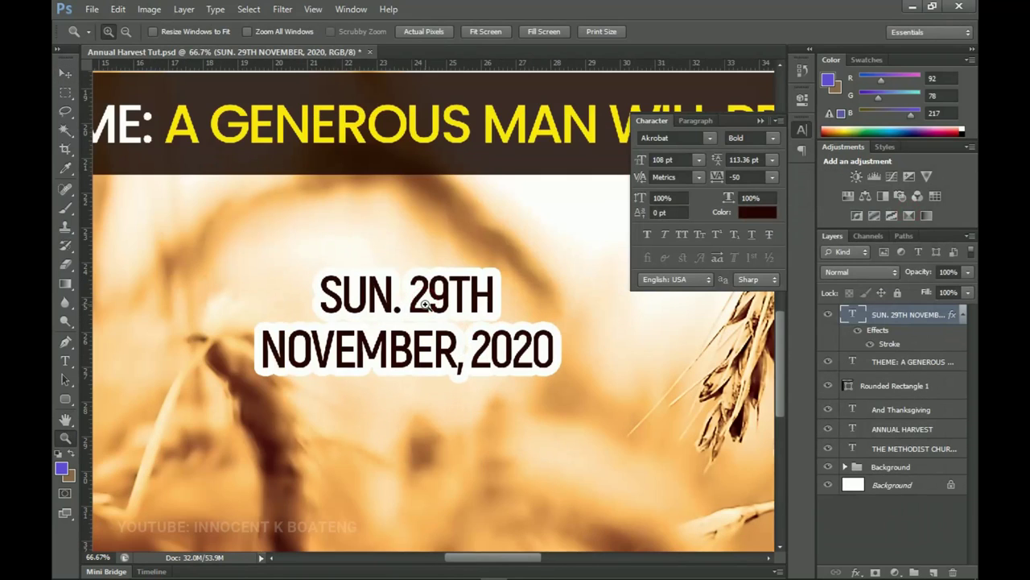
pyautogui.click(437, 306)
pyautogui.moveTo(437, 306); pyautogui.dragTo(487, 276)
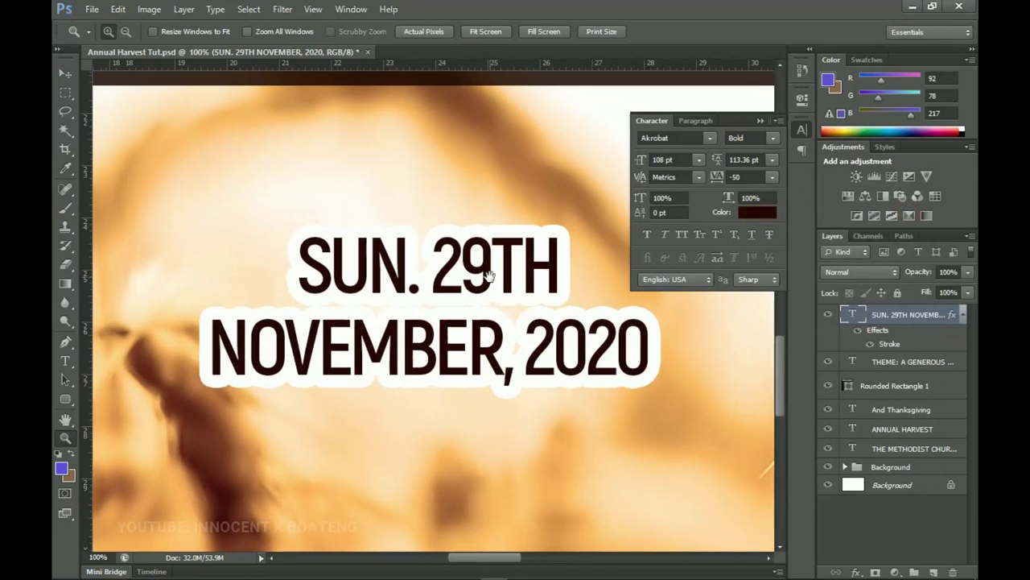
pyautogui.scroll(-2, 489, 276)
pyautogui.scroll(1, 483, 275)
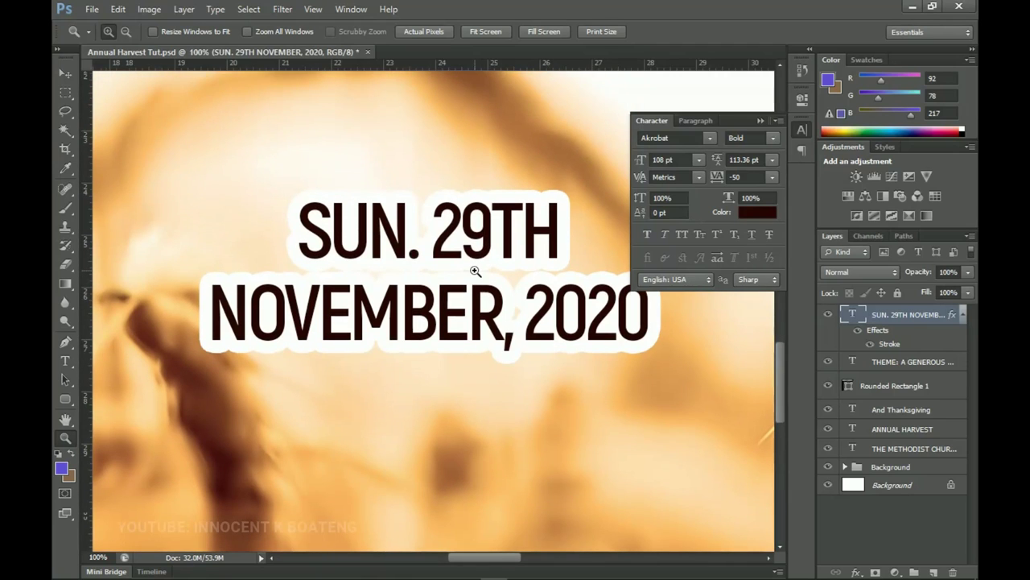
pyautogui.rightClick(475, 271)
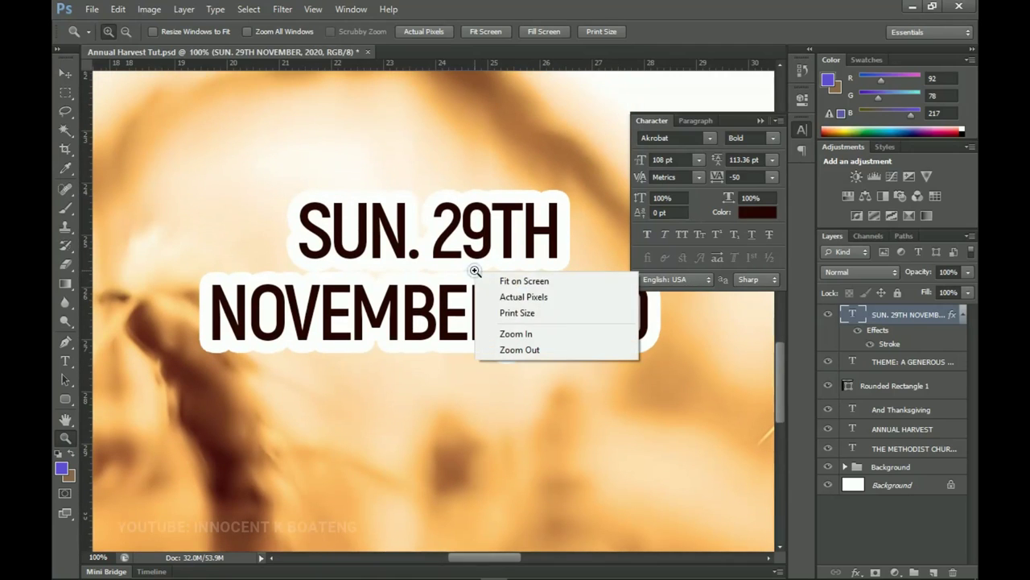
pyautogui.click(520, 298)
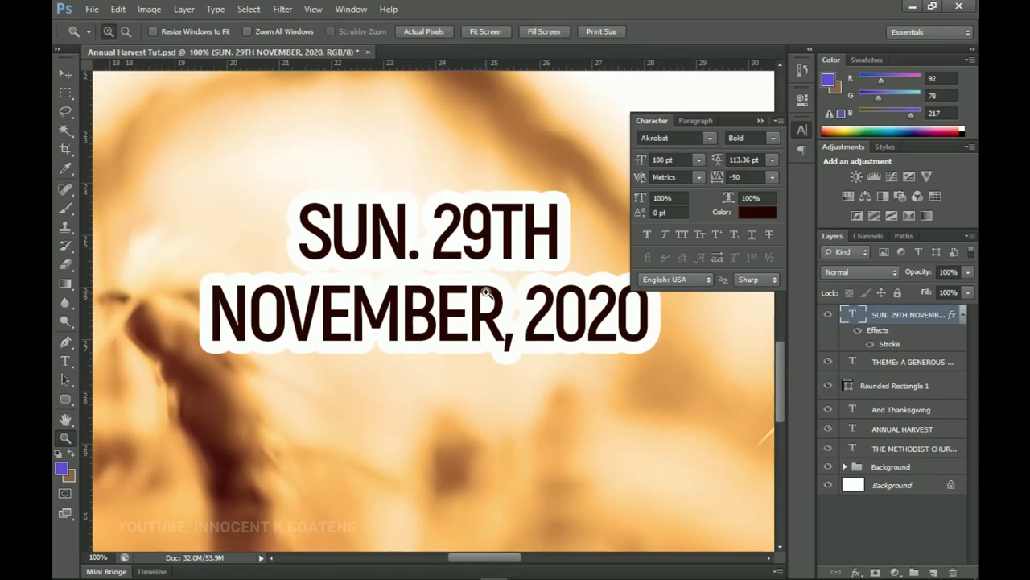
pyautogui.scroll(-1, 443, 241)
pyautogui.scroll(4, 444, 255)
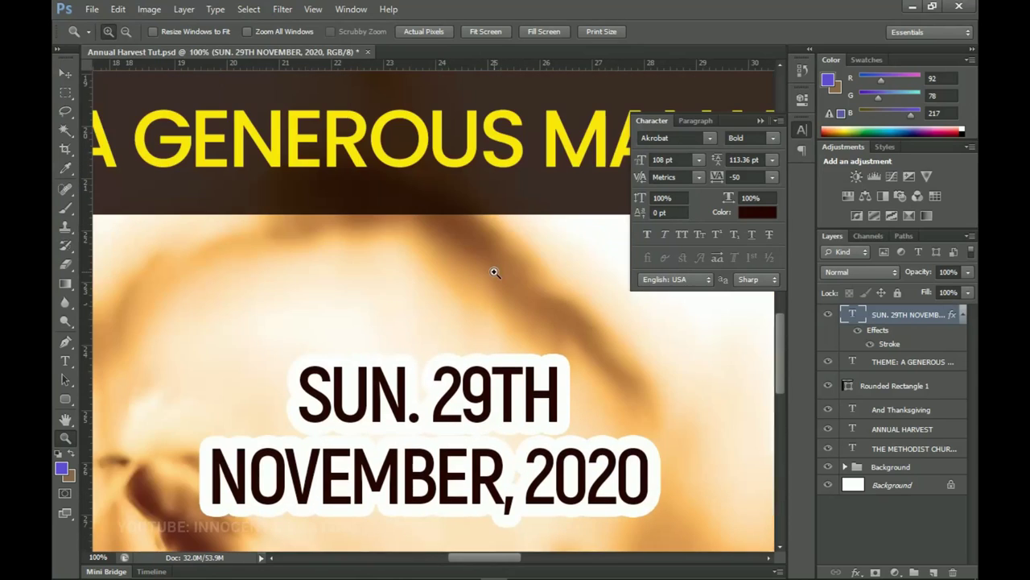
pyautogui.scroll(-1, 494, 268)
pyautogui.scroll(4, 495, 272)
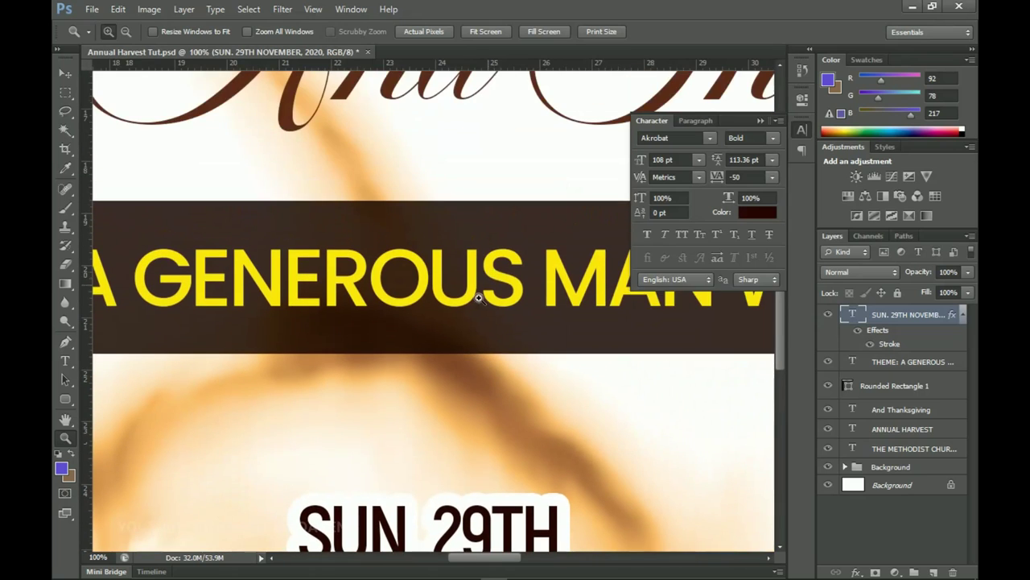
pyautogui.scroll(-1, 478, 298)
pyautogui.hotkey('ctrl', '0')
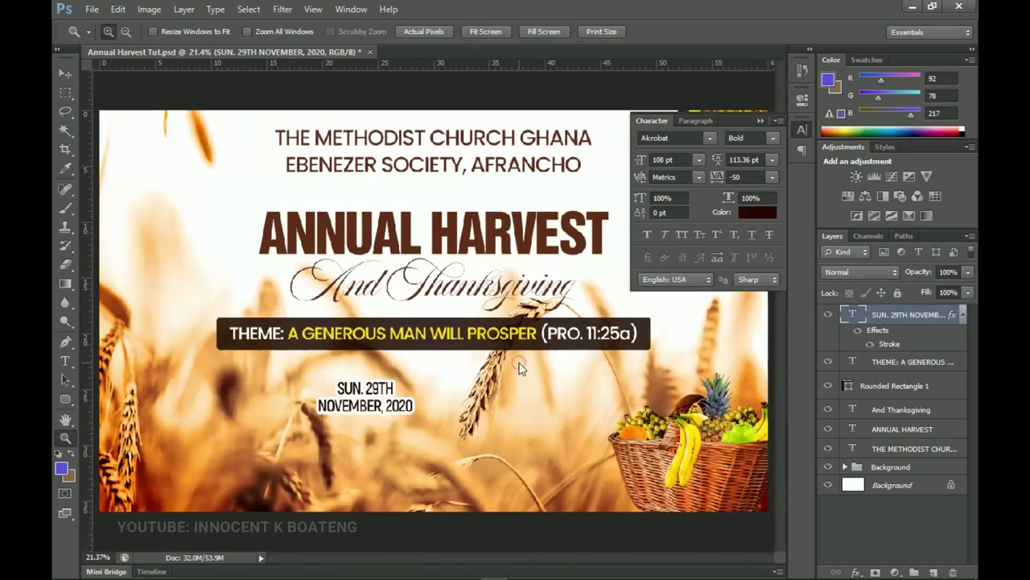
# Scale the date text up to about 127.5 pt and shift it left so it sits under the start of the theme bar.
pyautogui.press('v')
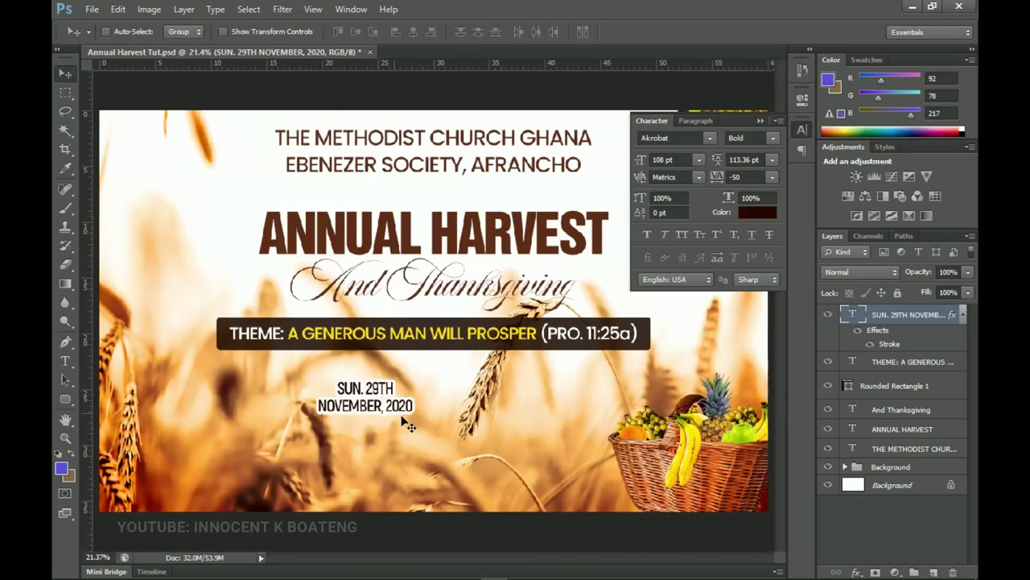
pyautogui.hotkey('ctrl', 't')
pyautogui.moveTo(415, 417); pyautogui.dragTo(423, 420)
pyautogui.press('Return')
pyautogui.press('z')
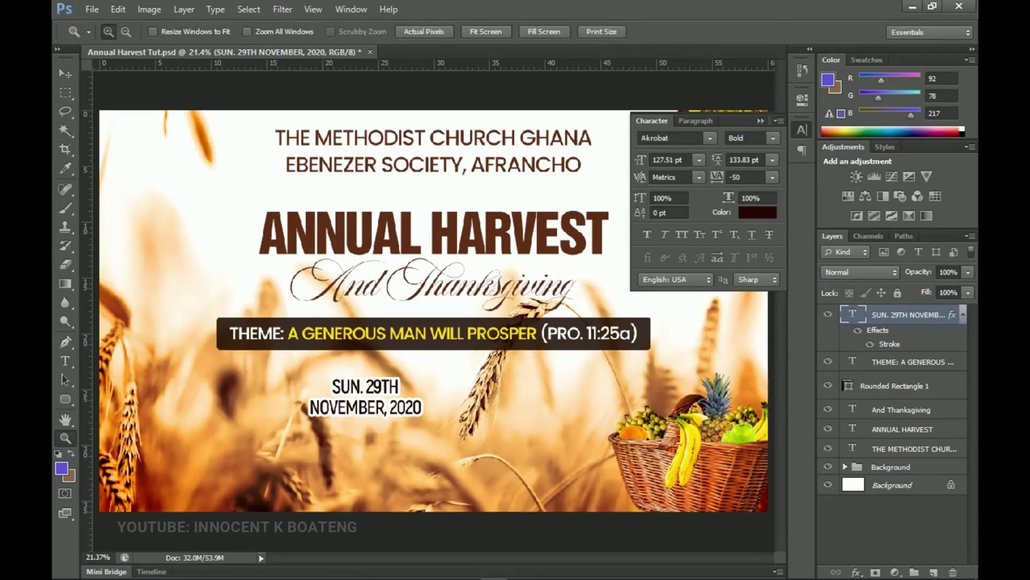
pyautogui.press('v')
pyautogui.moveTo(420, 409); pyautogui.dragTo(341, 408)
pyautogui.hotkey('ctrl', '+')
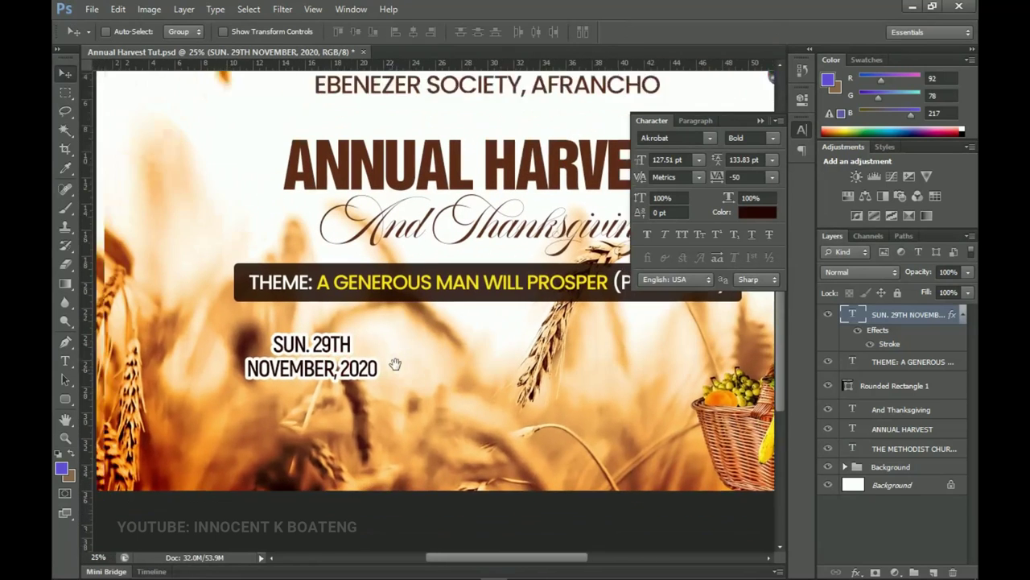
# Duplicate the outlined date text layer and place the copy beside the original, on the same line under the theme bar.
pyautogui.moveTo(395, 364); pyautogui.dragTo(301, 351)
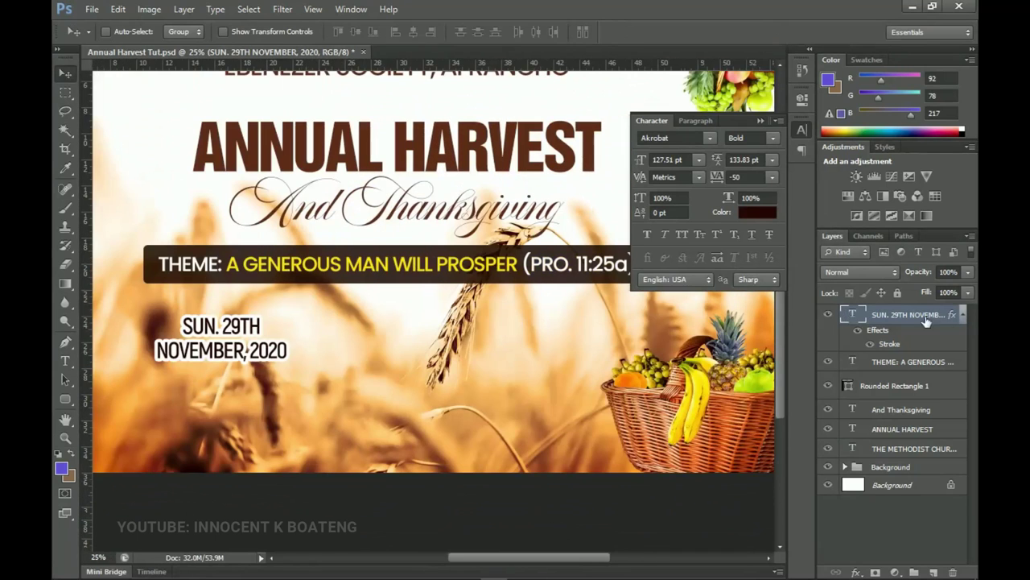
pyautogui.click(964, 315)
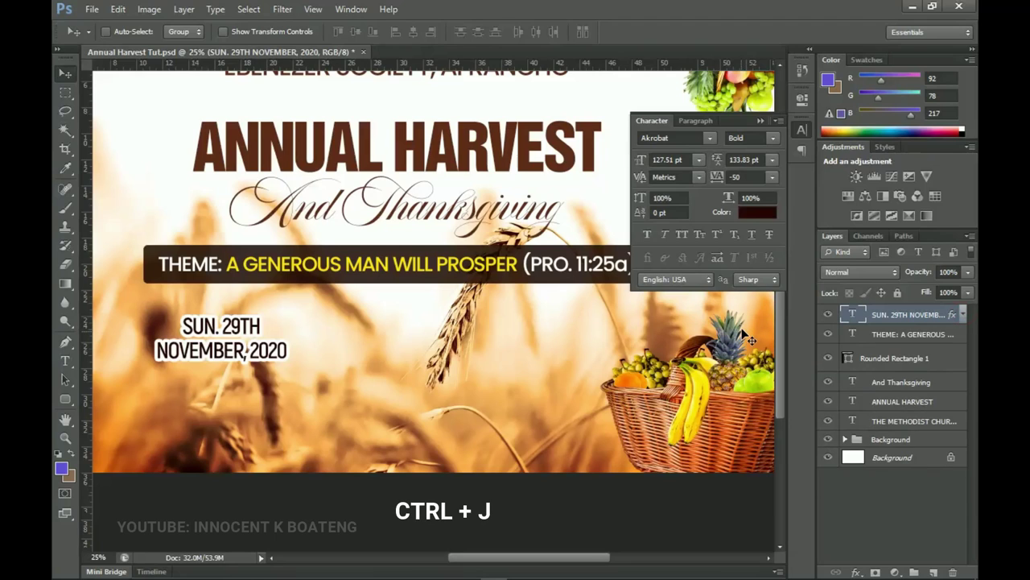
pyautogui.hotkey('ctrl', 'j')
pyautogui.moveTo(240, 360); pyautogui.dragTo(418, 356)
pyautogui.scroll(-3, 419, 356)
pyautogui.scroll(2, 451, 451)
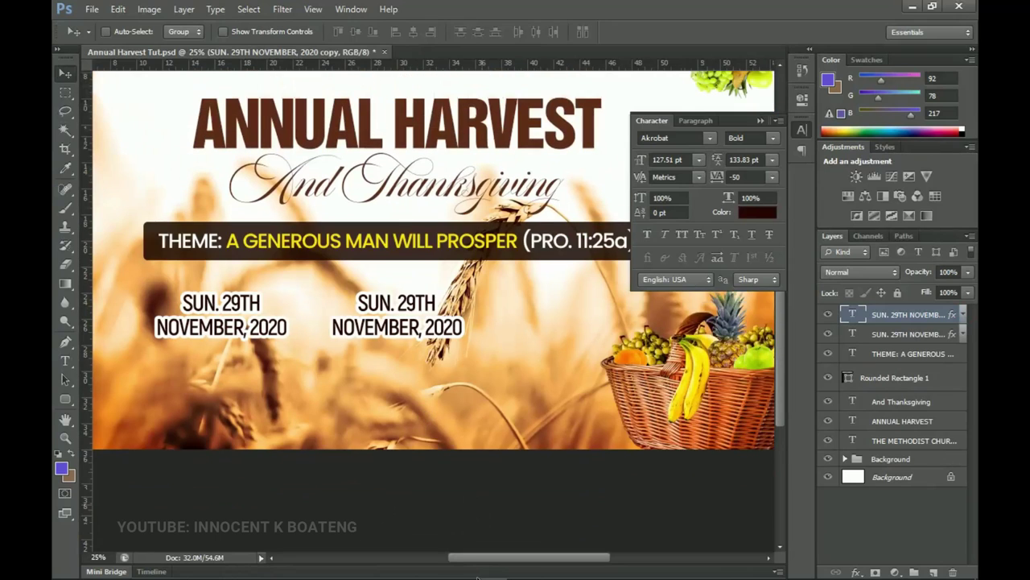
# Copy the venue lines from Notepad and replace the duplicated date text with "EBENEZER METHODIST CHURCH, AFRANCHO" in Photoshop.
pyautogui.click(575, 571)
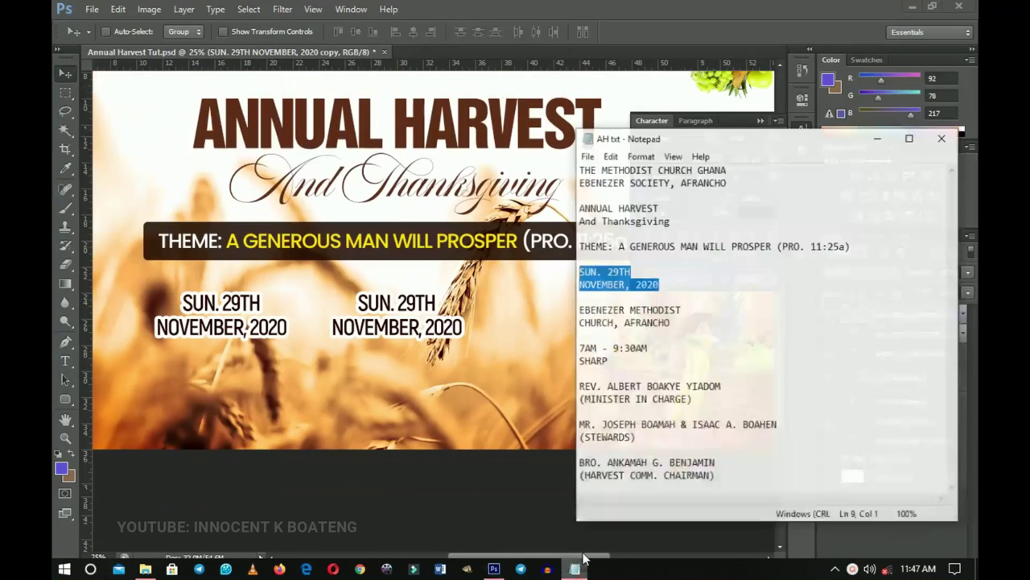
pyautogui.moveTo(579, 301); pyautogui.dragTo(692, 316)
pyautogui.hotkey('ctrl', 'c')
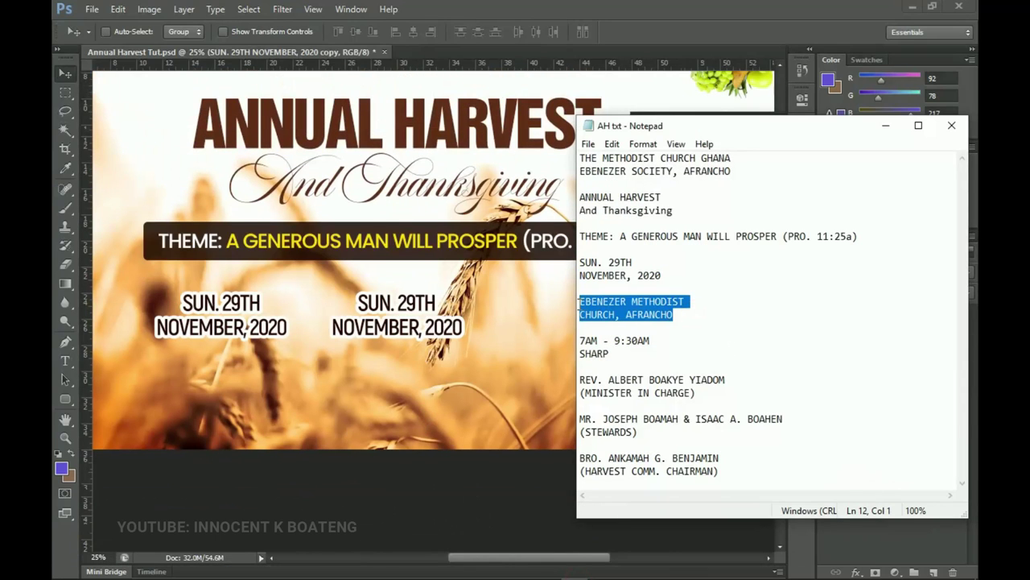
pyautogui.click(469, 292)
pyautogui.press('t')
pyautogui.click(429, 318)
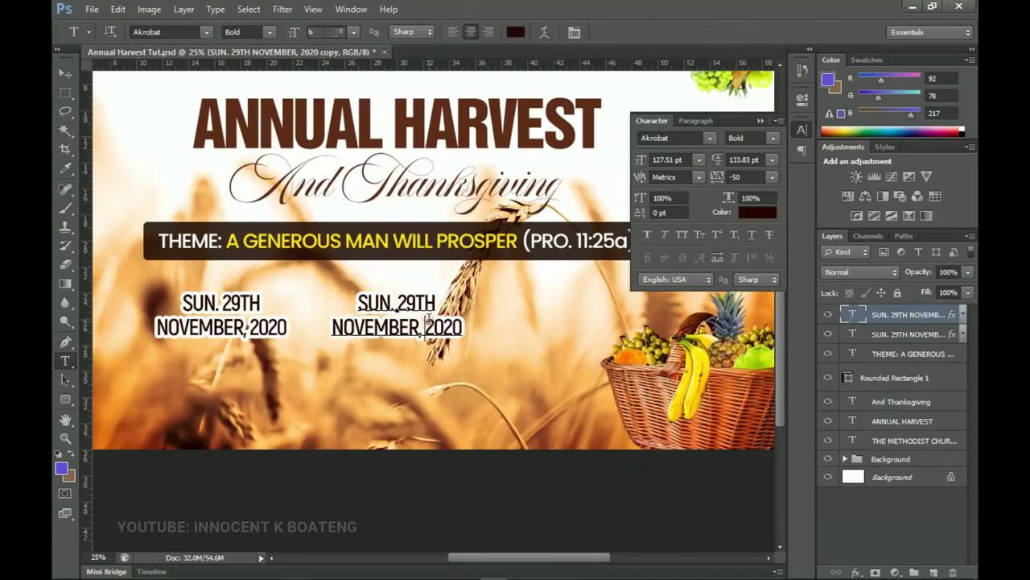
pyautogui.hotkey('ctrl', 'a')
pyautogui.hotkey('ctrl', 'v')
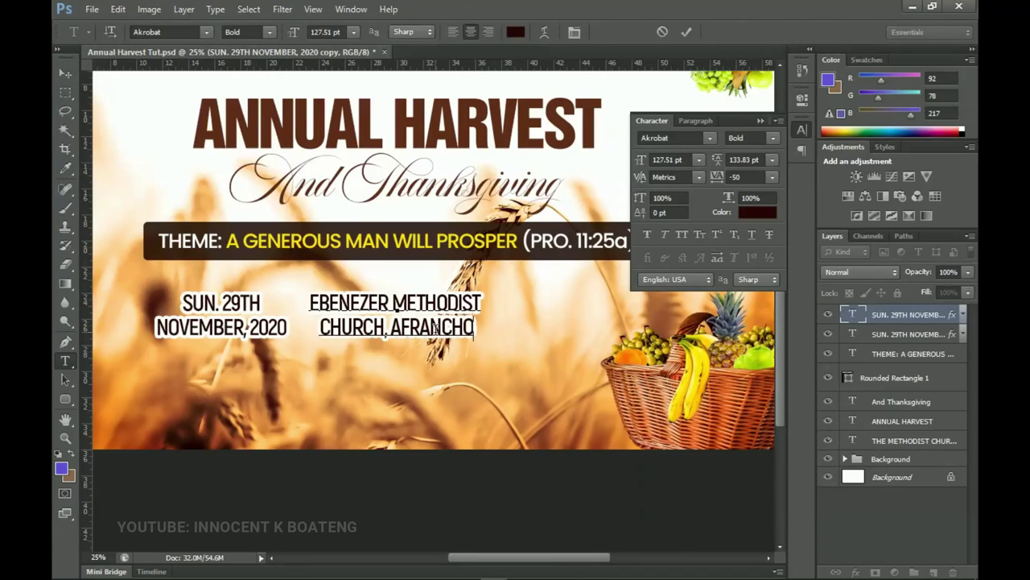
pyautogui.click(70, 78)
# Duplicate the venue text to its right and replace the copy's wording with "7AM - 9:30AM SHARP" copied from Notepad.
pyautogui.scroll(1, 326, 274)
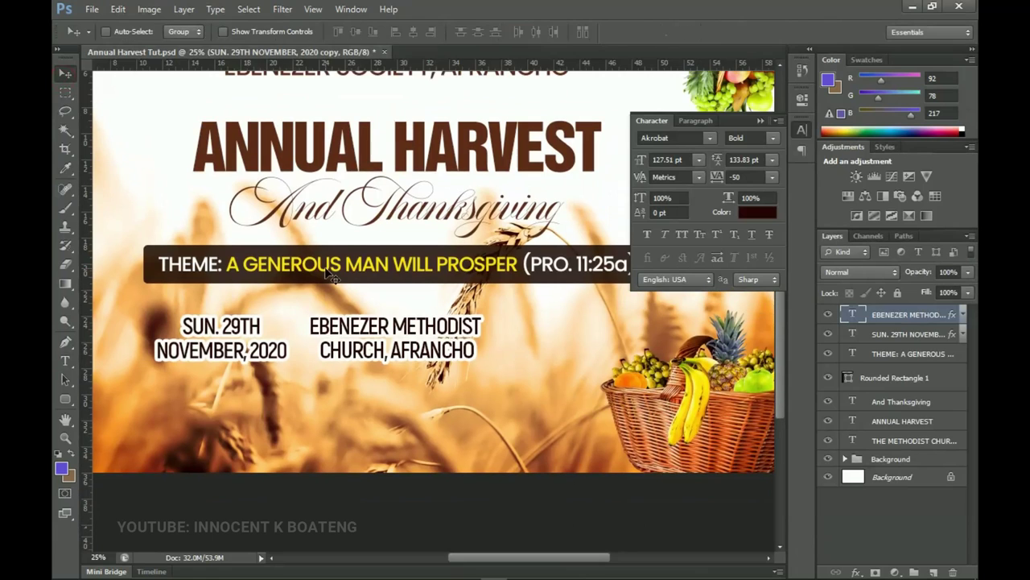
pyautogui.moveTo(326, 275); pyautogui.dragTo(585, 315)
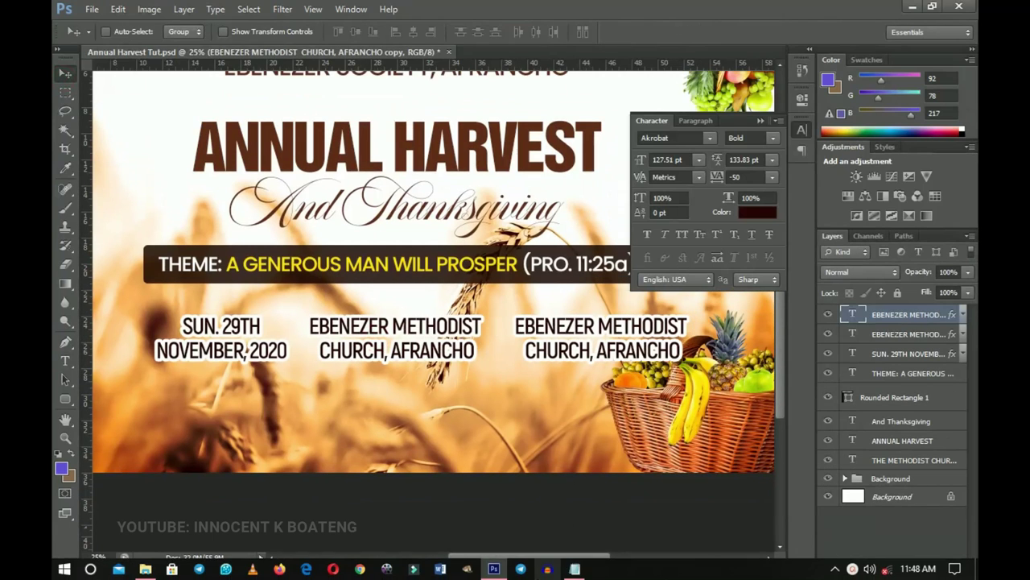
pyautogui.click(575, 570)
pyautogui.moveTo(620, 352); pyautogui.dragTo(578, 341)
pyautogui.hotkey('ctrl', 'c')
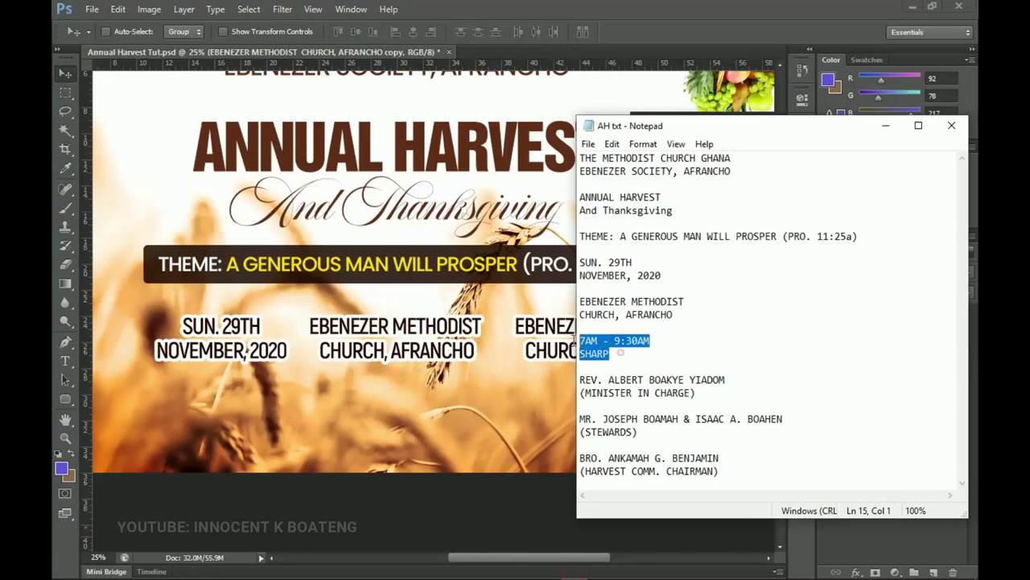
pyautogui.click(538, 326)
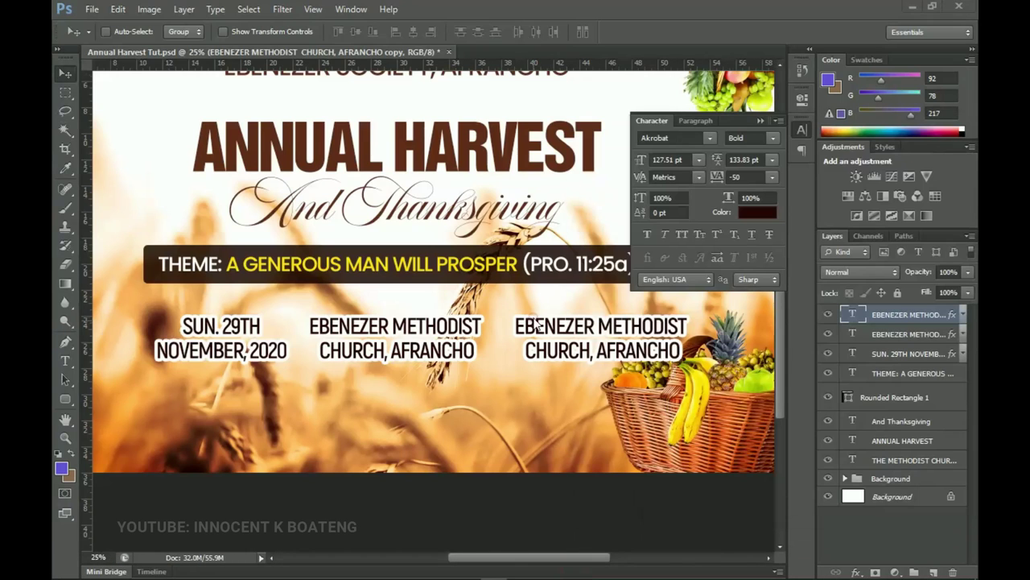
pyautogui.press('t')
pyautogui.click(537, 326)
pyautogui.hotkey('ctrl', 'a')
pyautogui.hotkey('ctrl', 'v')
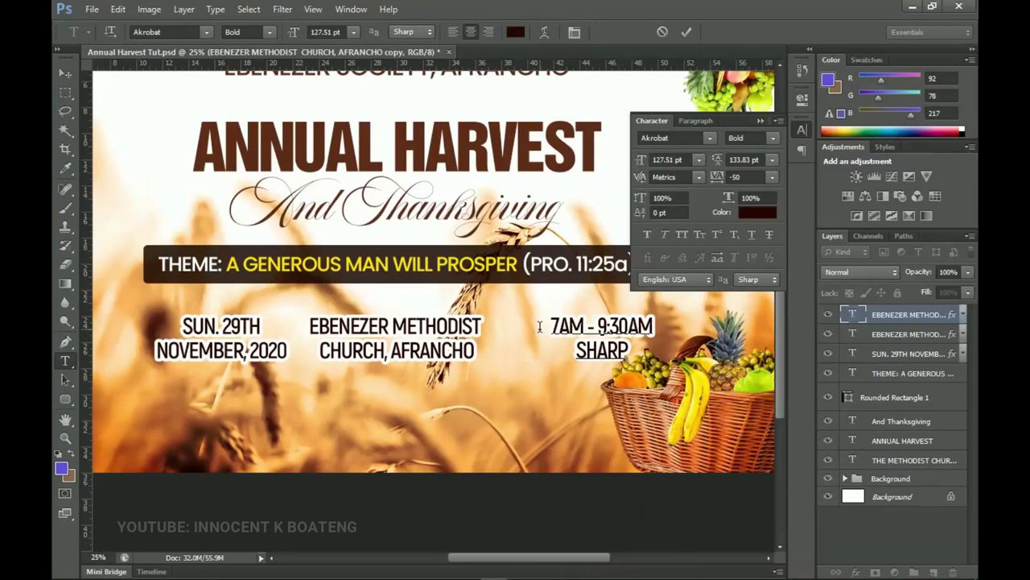
pyautogui.click(65, 74)
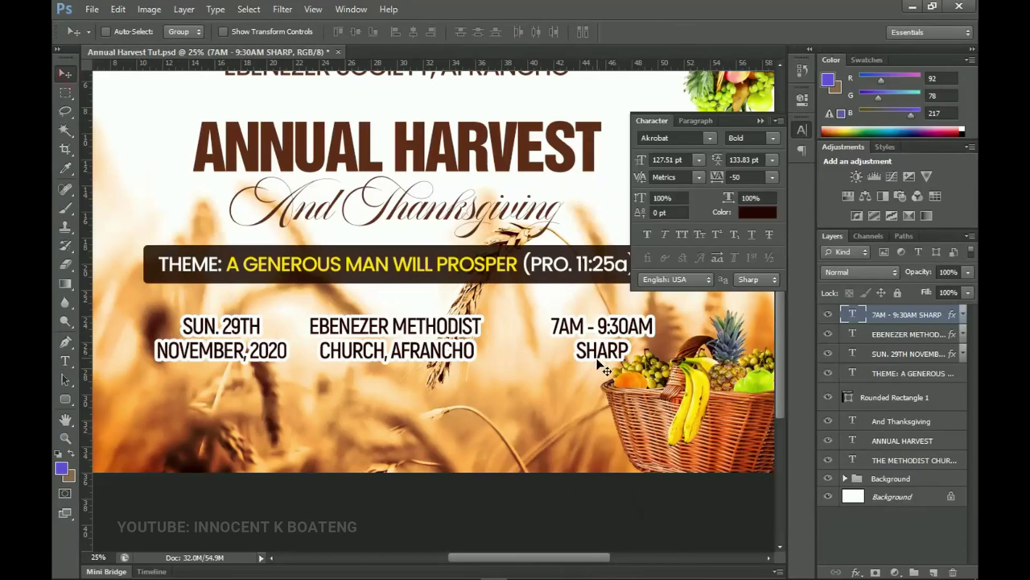
# Shift the time text left, closer to the venue text, to even out the spacing between the three event details.
pyautogui.moveTo(616, 360); pyautogui.dragTo(579, 351)
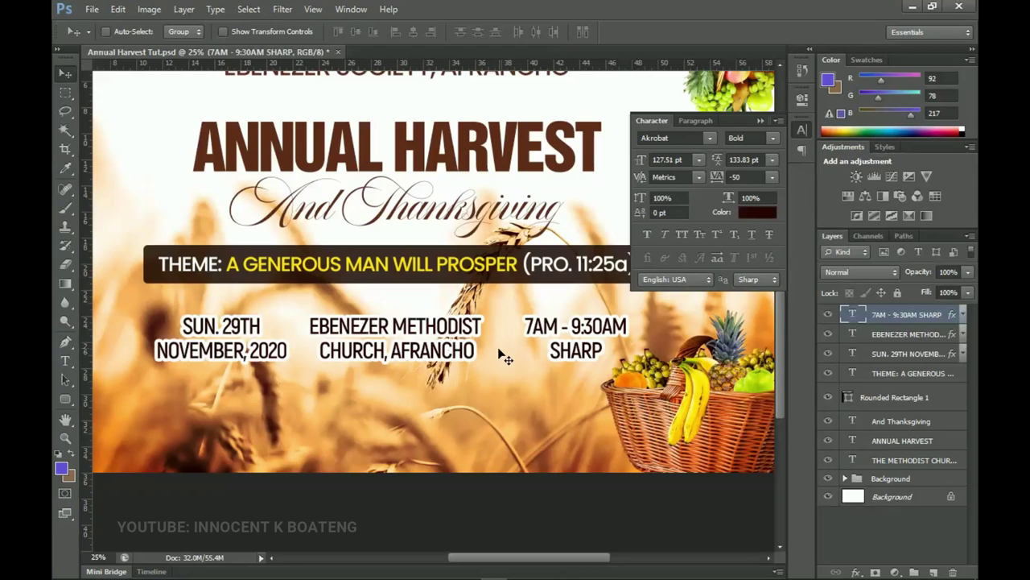
pyautogui.moveTo(519, 354); pyautogui.dragTo(512, 357)
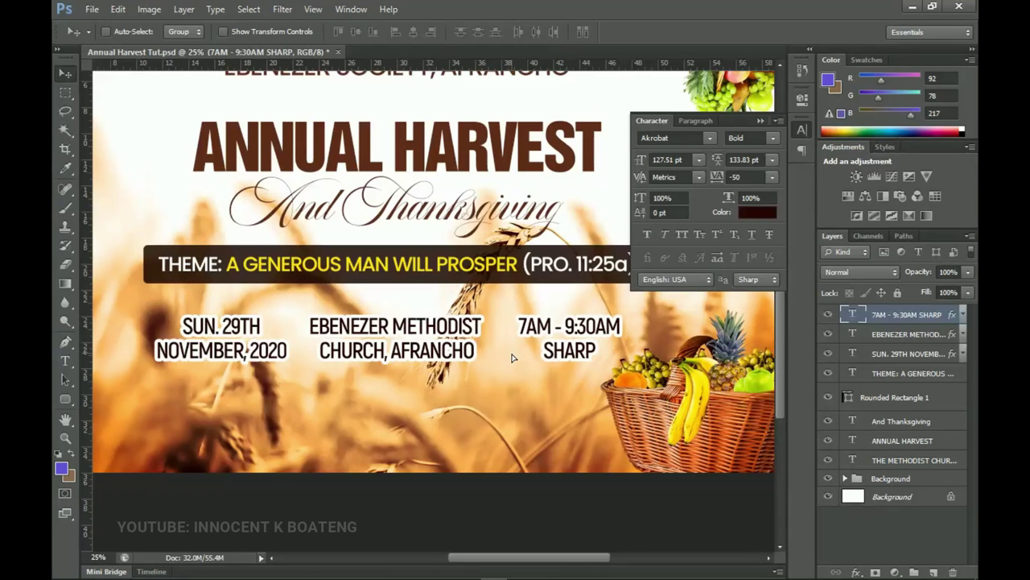
pyautogui.scroll(1, 642, 358)
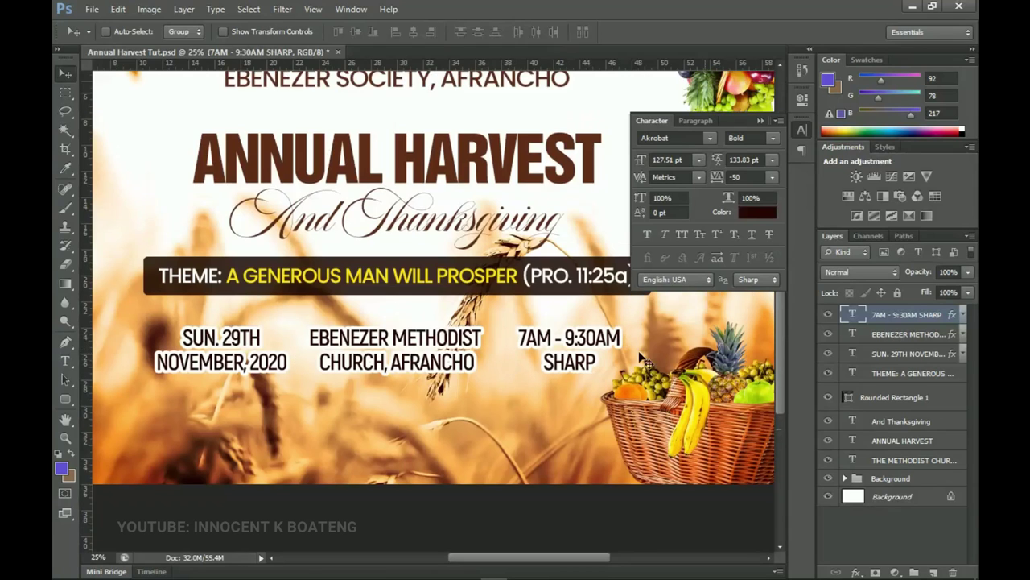
# Group the date, venue and time text layers and name the group "date".
pyautogui.keyDown('shift'); pyautogui.click(886, 358); pyautogui.keyUp('shift')
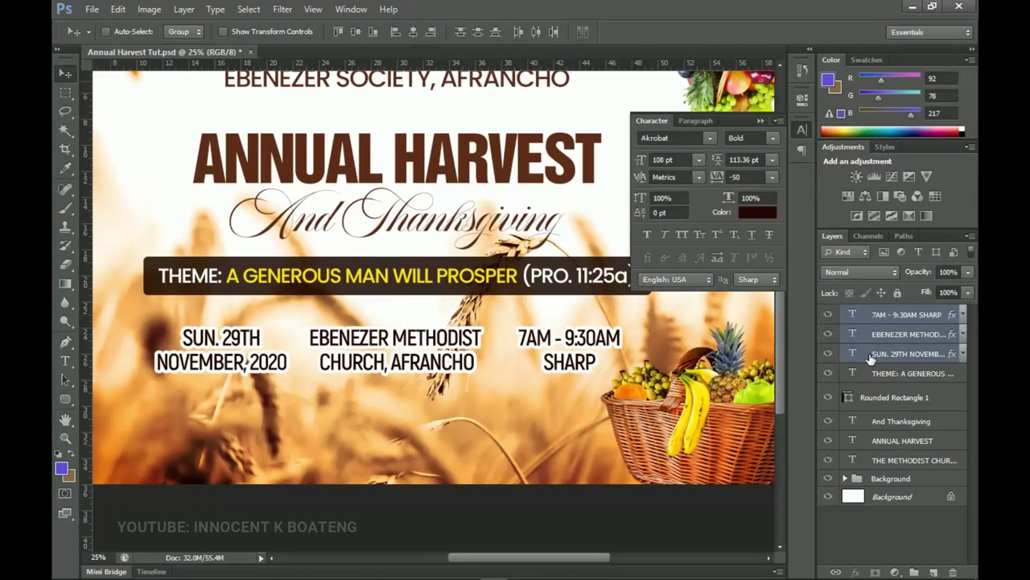
pyautogui.hotkey('ctrl', 'g')
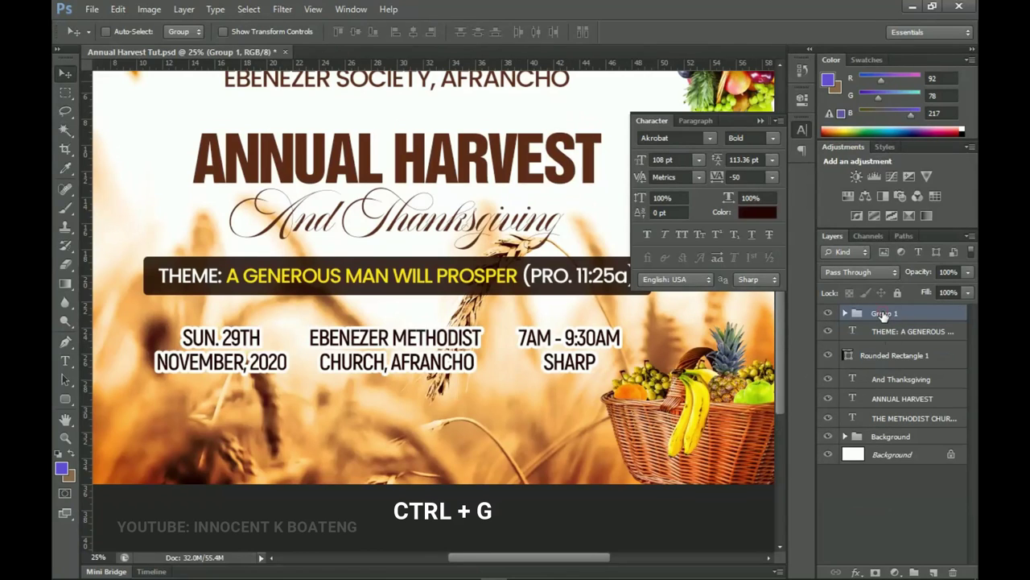
pyautogui.doubleClick(883, 314)
pyautogui.write('dat')
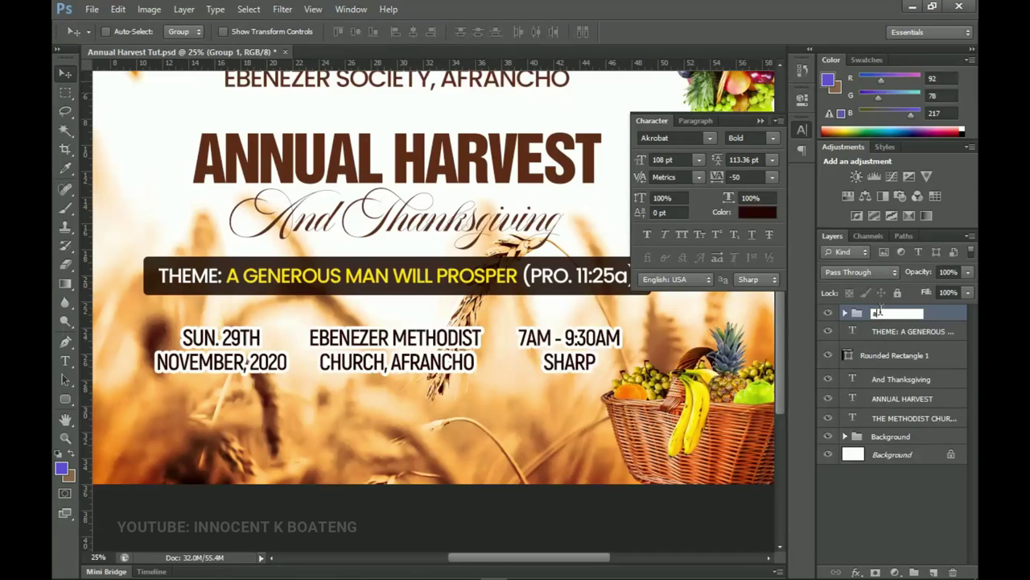
pyautogui.write('e')
pyautogui.press('Return')
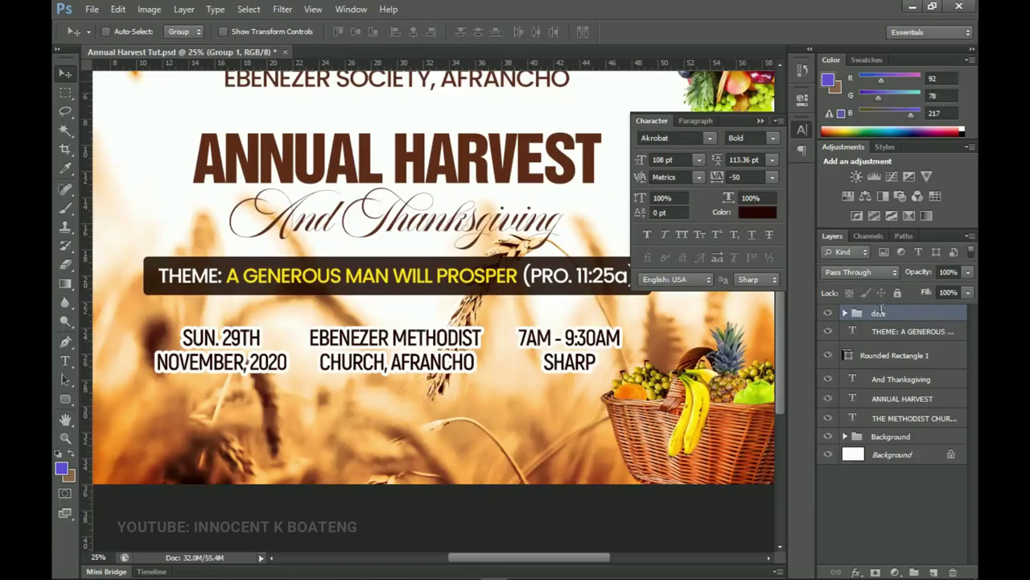
# Centre the date group horizontally on the canvas and collapse the open character settings.
pyautogui.hotkey('ctrl', 'a')
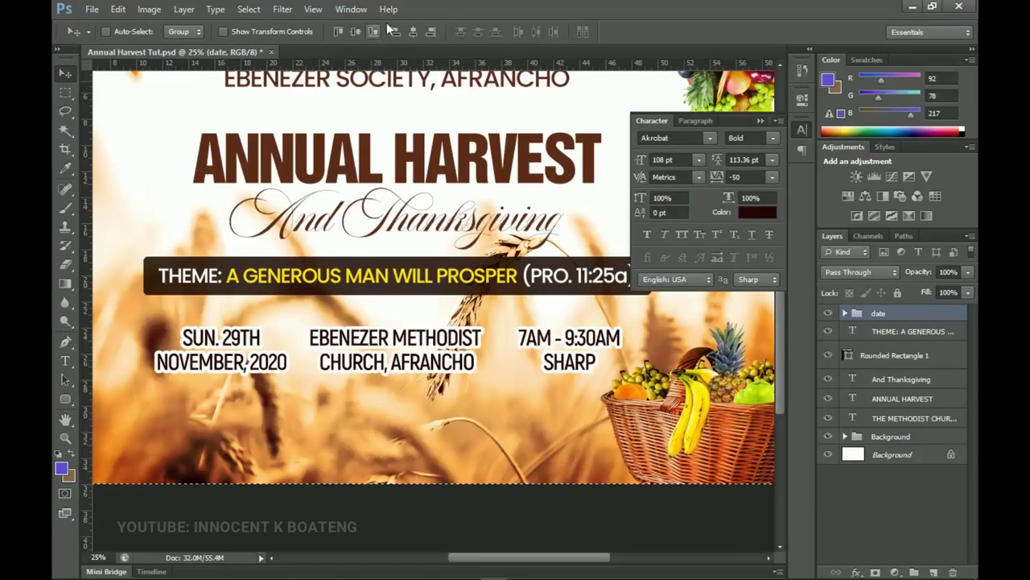
pyautogui.click(412, 33)
pyautogui.moveTo(570, 384); pyautogui.dragTo(651, 245)
pyautogui.click(759, 120)
pyautogui.scroll(2, 650, 246)
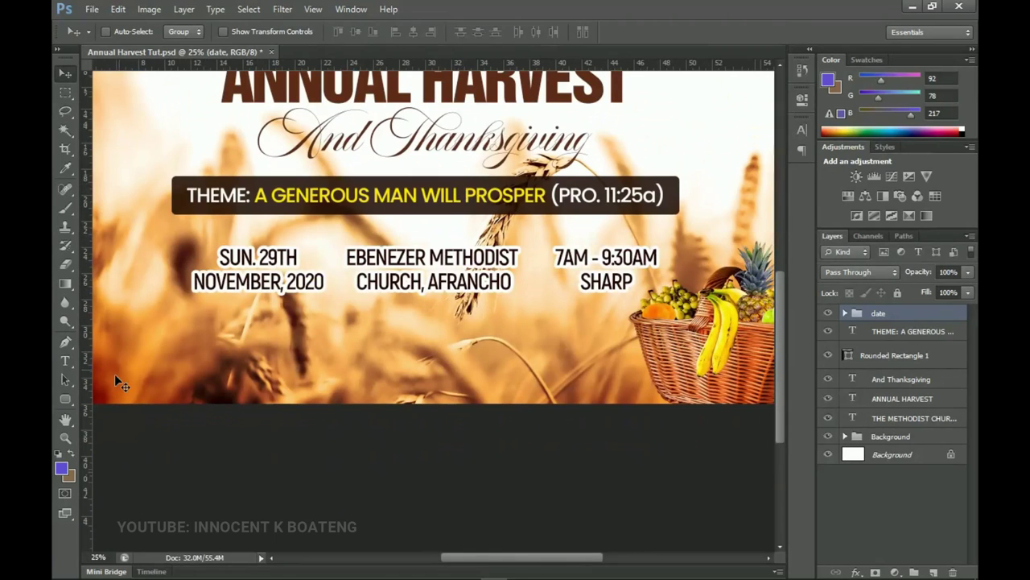
# Draw a wide rectangle shape about 3324 x 312 px below the event details, near the banner's lower edge.
pyautogui.click(77, 395)
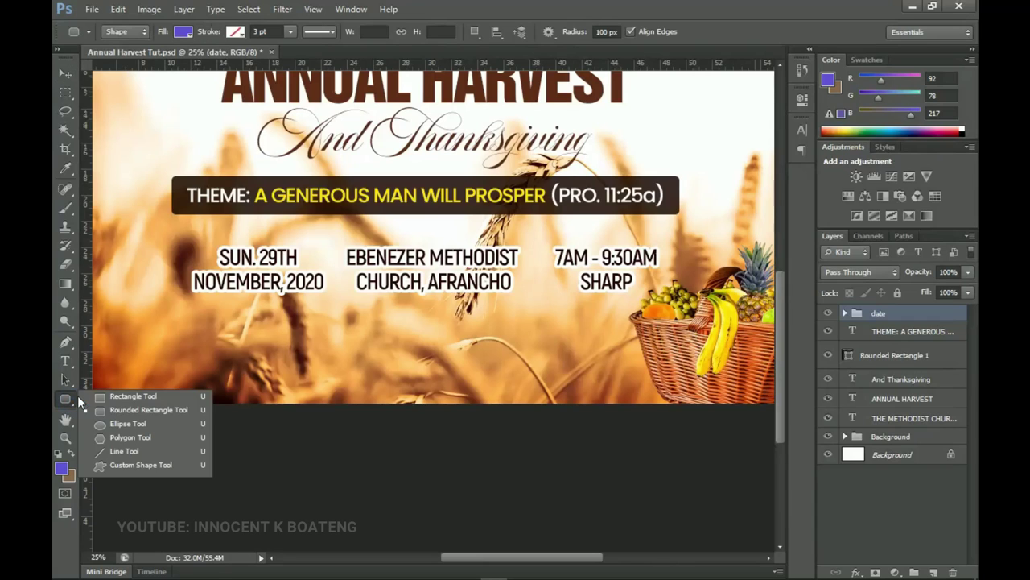
pyautogui.click(105, 397)
pyautogui.moveTo(146, 328); pyautogui.dragTo(748, 385)
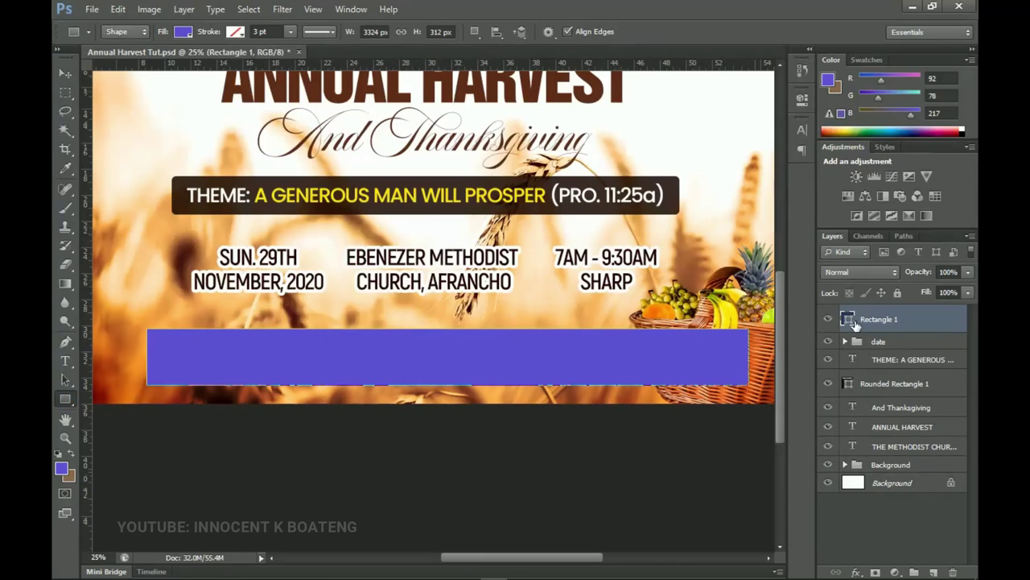
# Recolour the new rectangle to very dark brown #100500 and set its layer opacity to 80%.
pyautogui.doubleClick(848, 320)
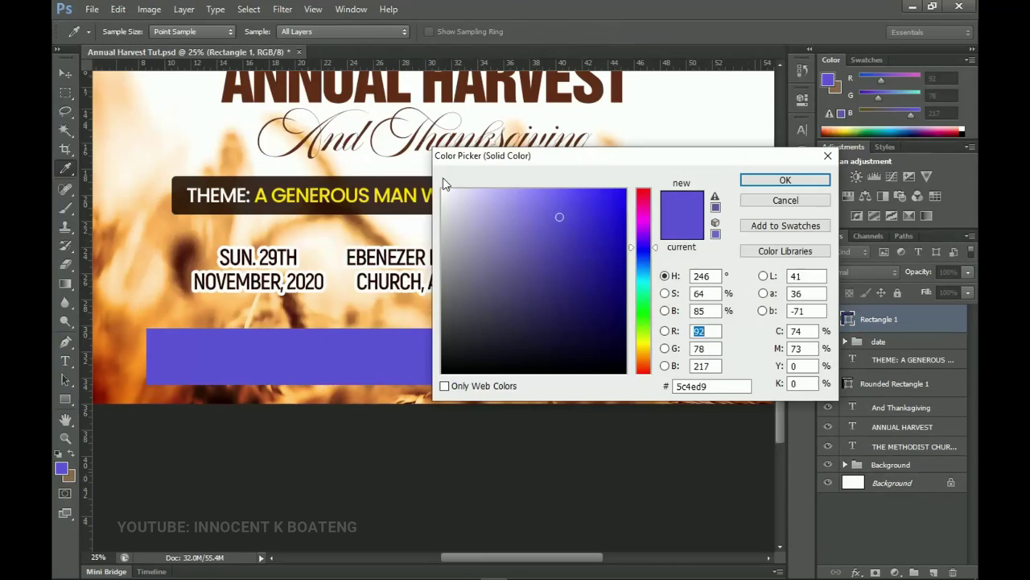
pyautogui.click(363, 177)
pyautogui.moveTo(580, 301); pyautogui.dragTo(627, 362)
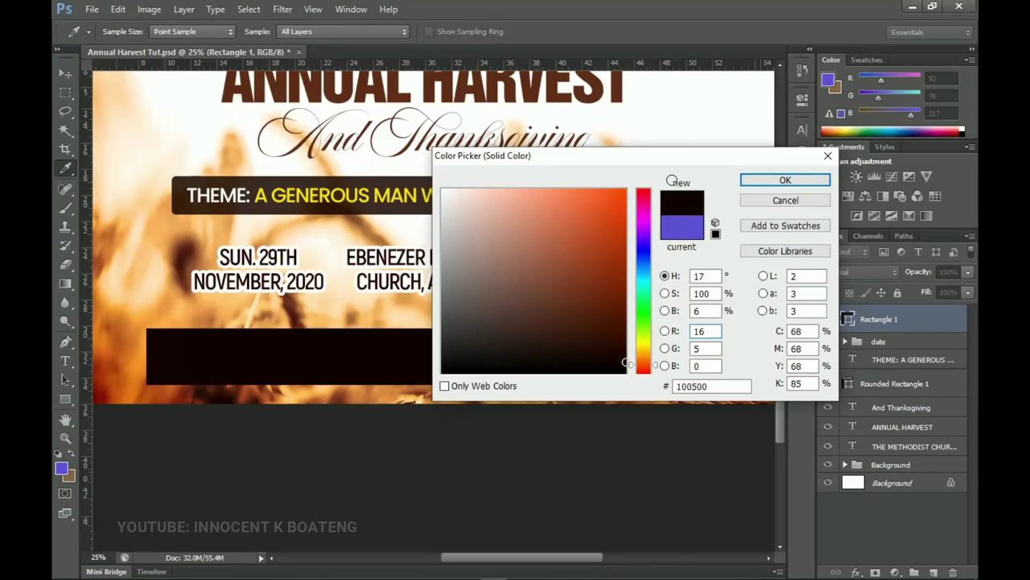
pyautogui.click(785, 180)
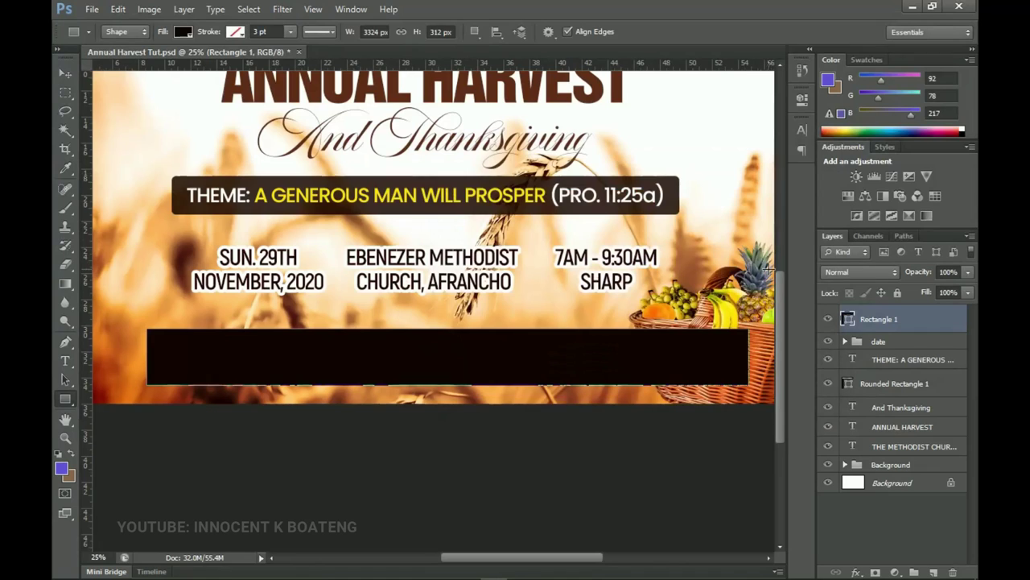
pyautogui.press('8')
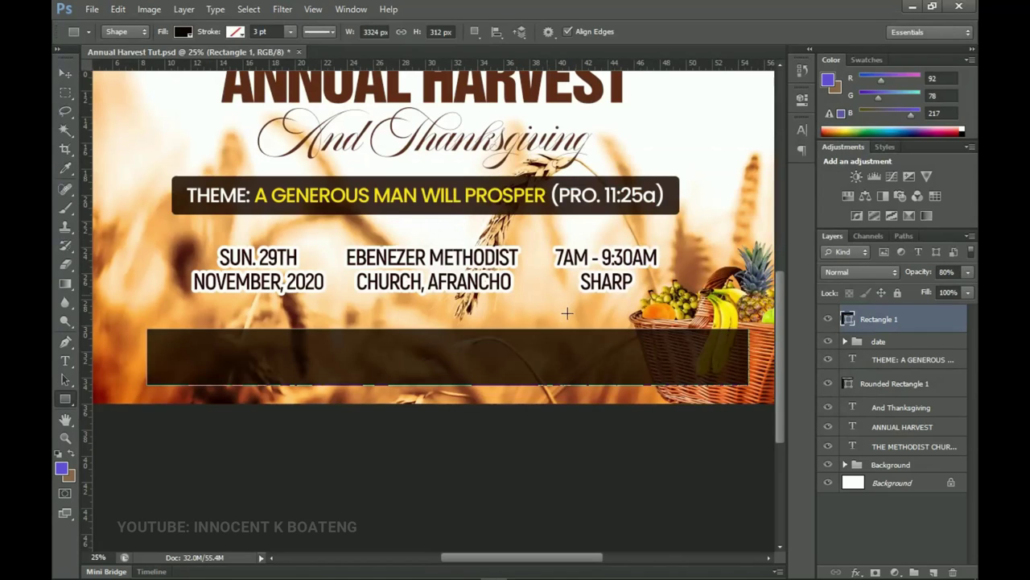
# Centre the dark rectangle horizontally on the canvas, and clear the selection.
pyautogui.press('v')
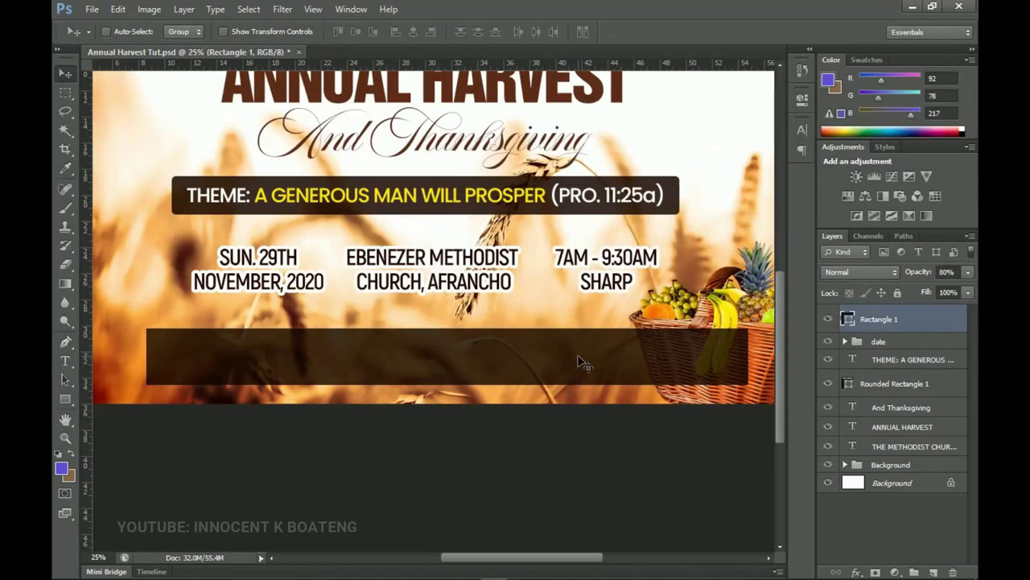
pyautogui.hotkey('ctrl', 'a')
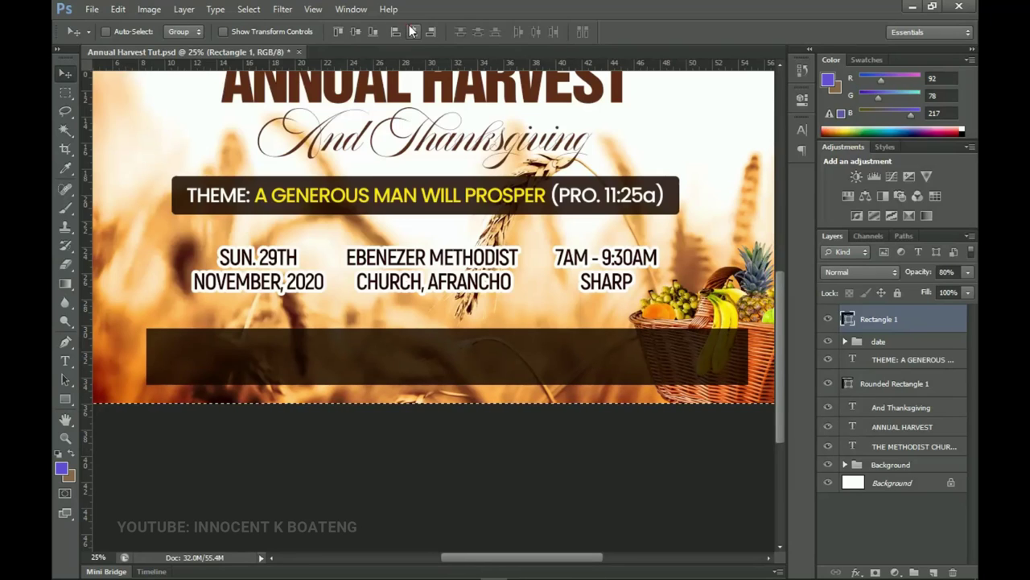
pyautogui.click(410, 30)
pyautogui.hotkey('ctrl', 'd')
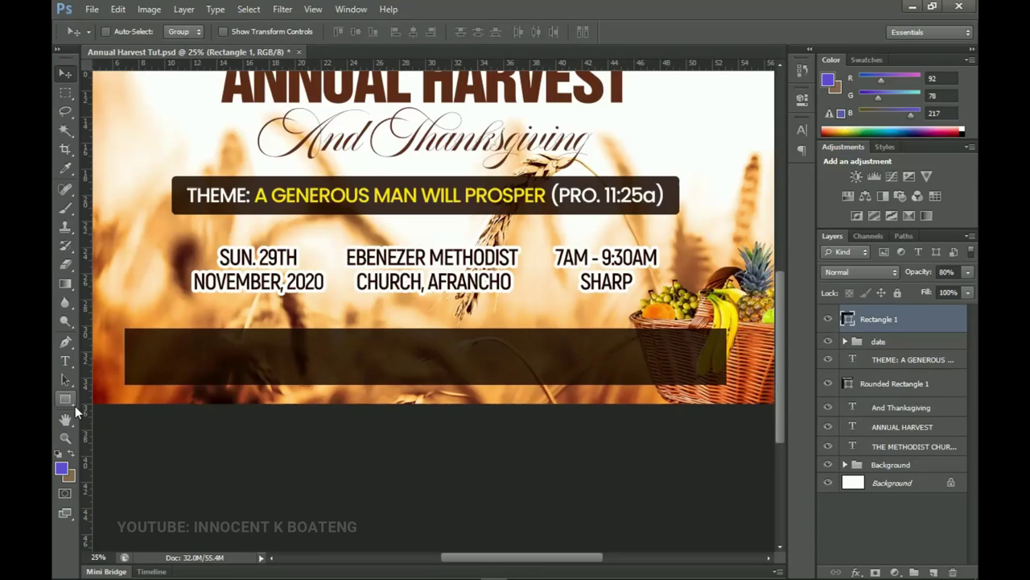
# Start a new text line just above the dark rectangle's left end, set in Poppins Medium.
pyautogui.click(66, 361)
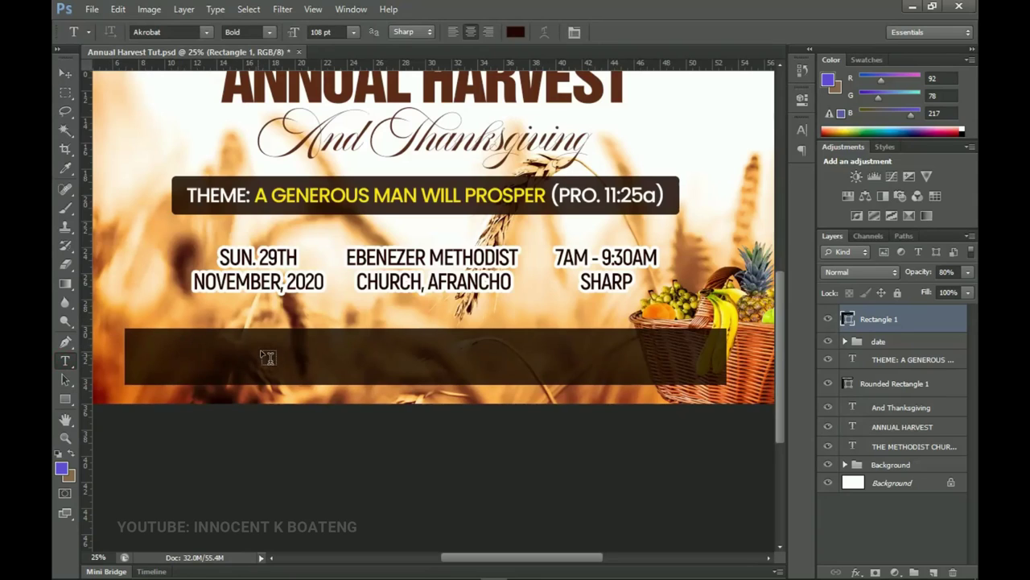
pyautogui.click(126, 309)
pyautogui.click(160, 30)
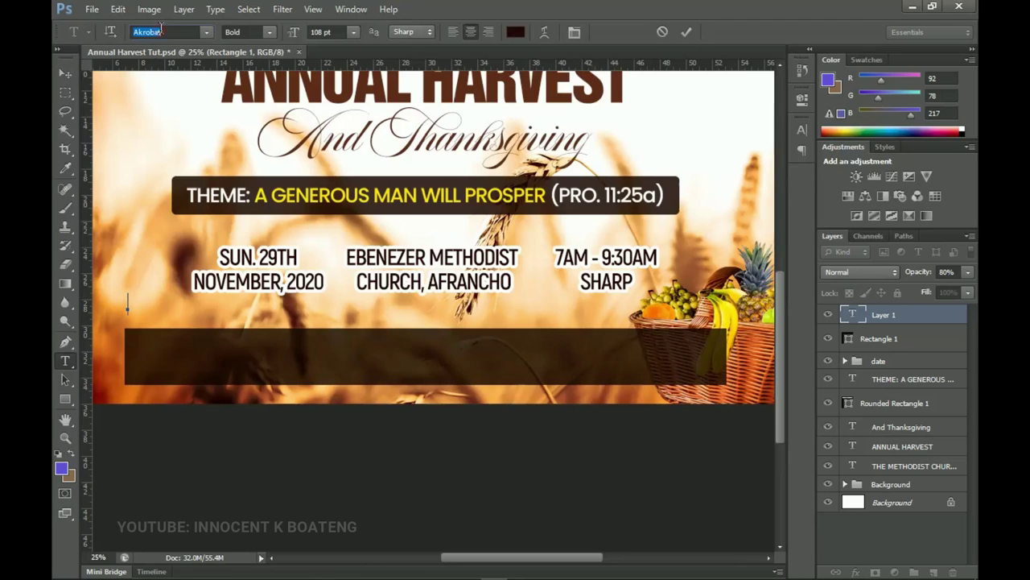
pyautogui.write('Poppins')
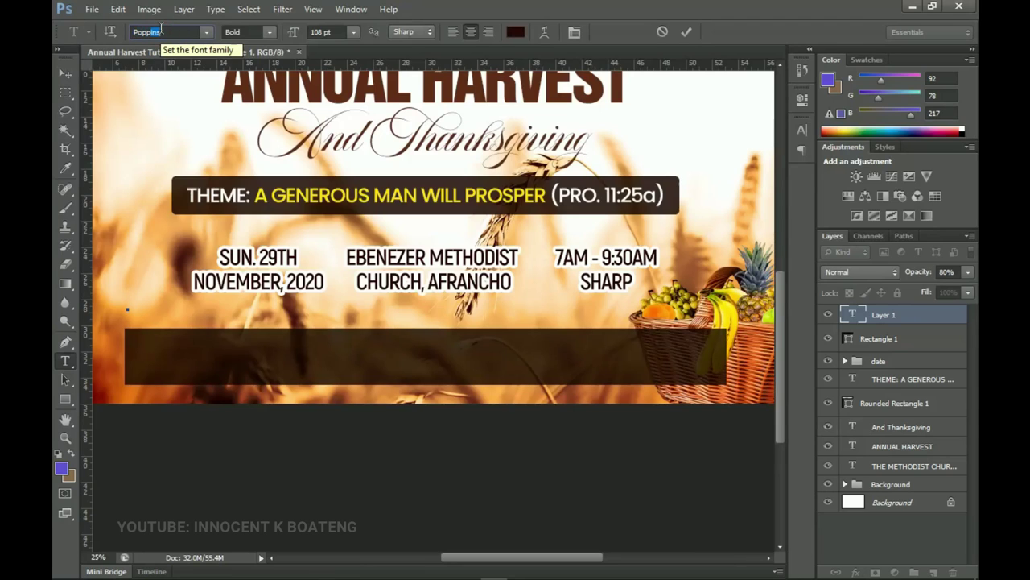
pyautogui.press('Return')
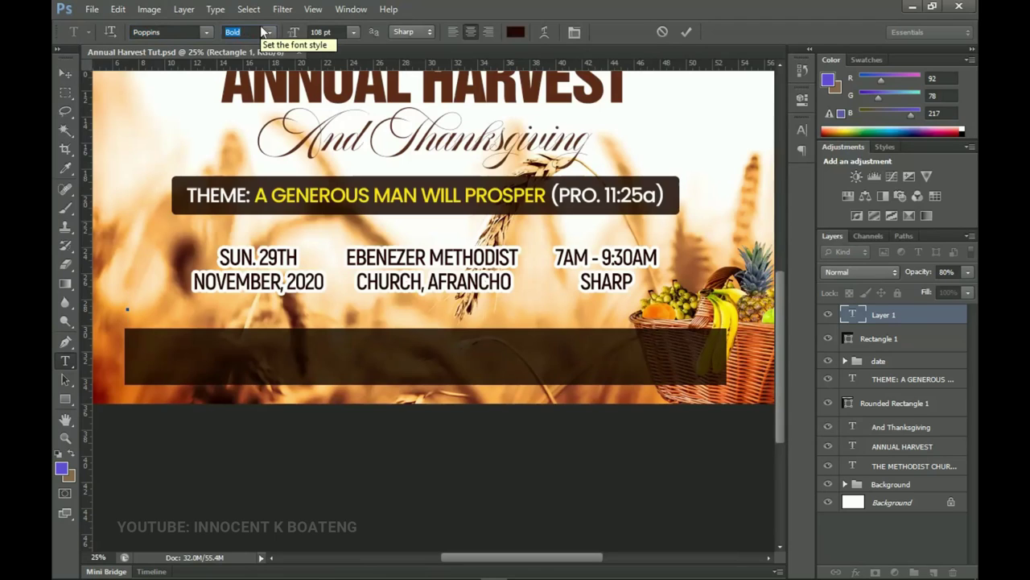
pyautogui.click(269, 33)
pyautogui.click(277, 72)
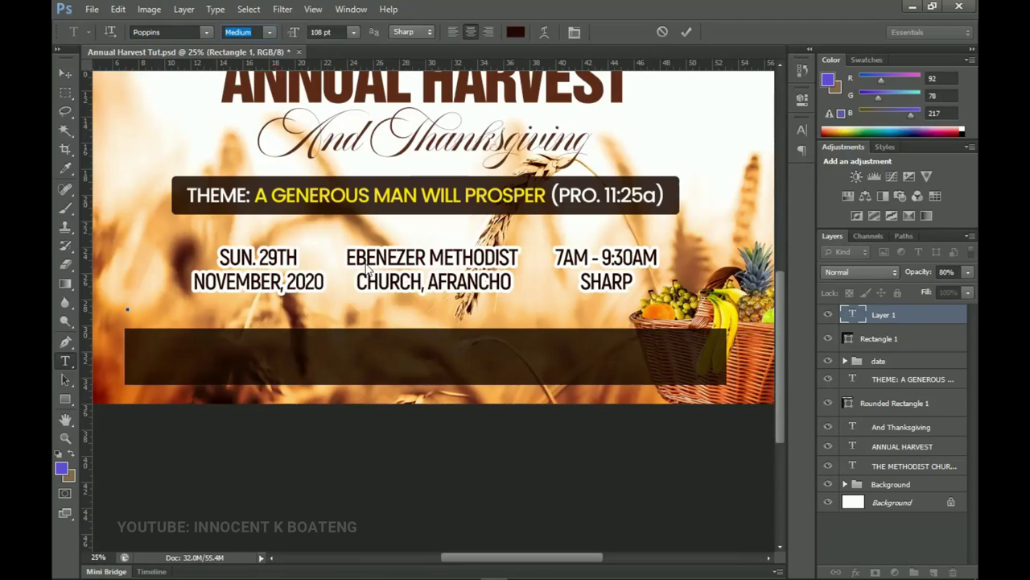
# Copy the minister in charge's name and title from the AH text file in Notepad and paste them into the new Photoshop text.
pyautogui.click(575, 568)
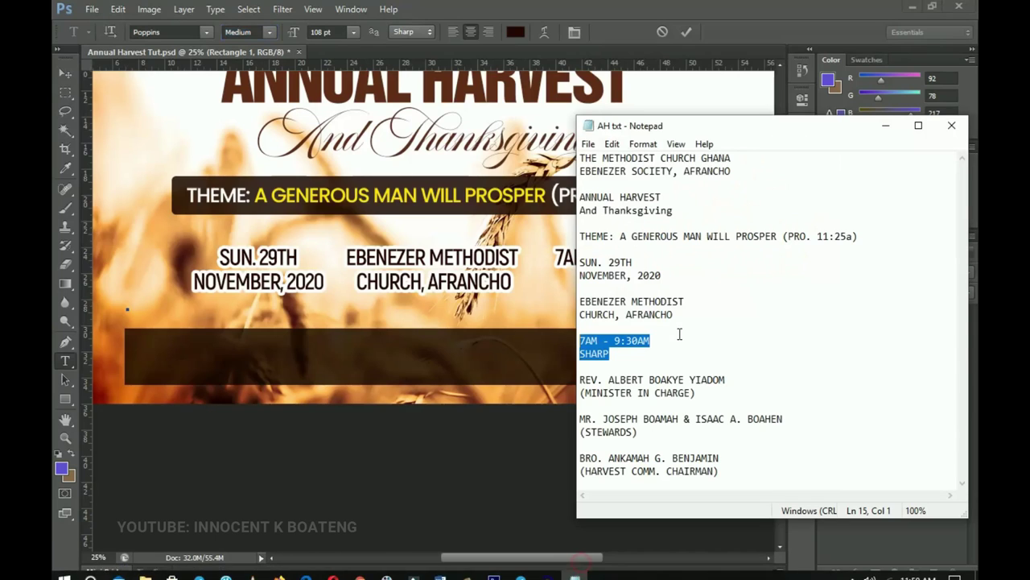
pyautogui.moveTo(712, 397); pyautogui.dragTo(573, 378)
pyautogui.hotkey('ctrl', 'c')
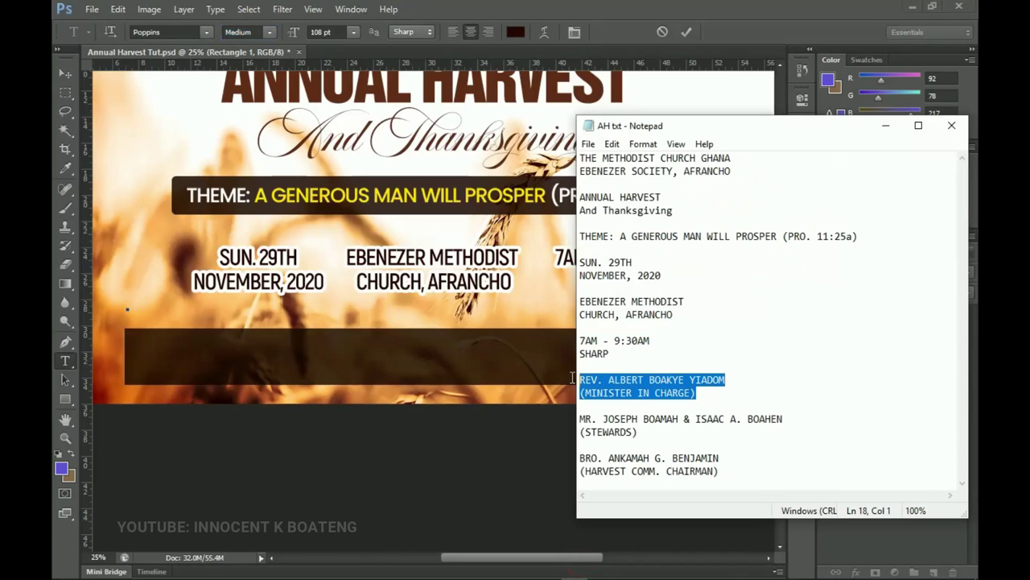
pyautogui.hotkey('alt', 'Tab')
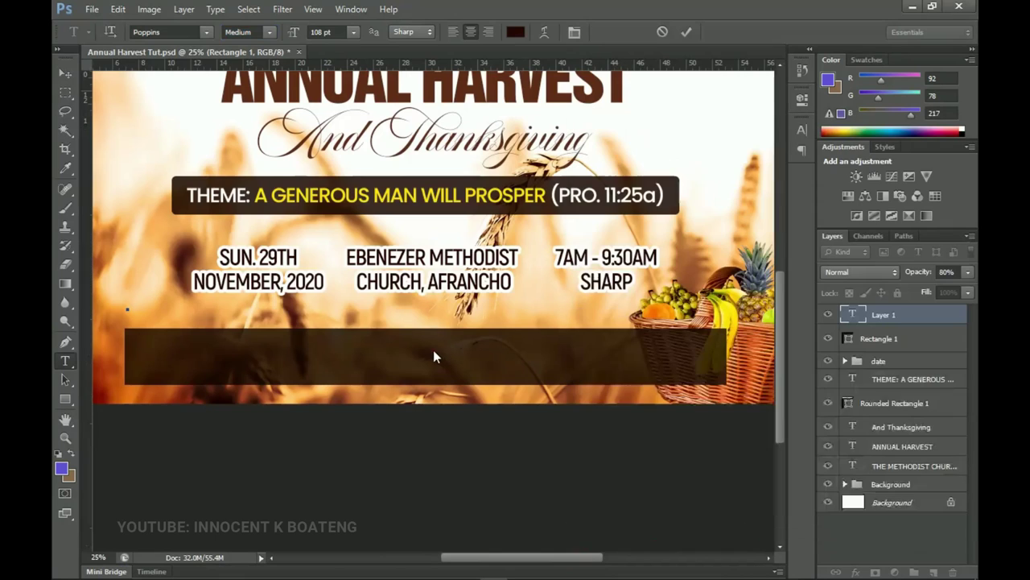
pyautogui.hotkey('ctrl', 'v')
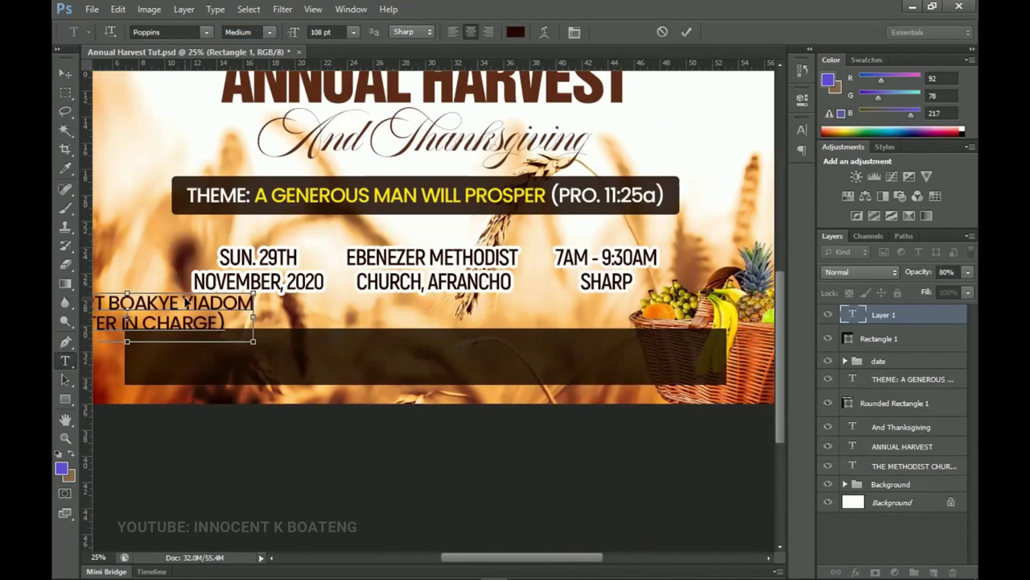
# Recolour all of the minister in charge text to white.
pyautogui.hotkey('ctrl', 'a')
pyautogui.click(514, 32)
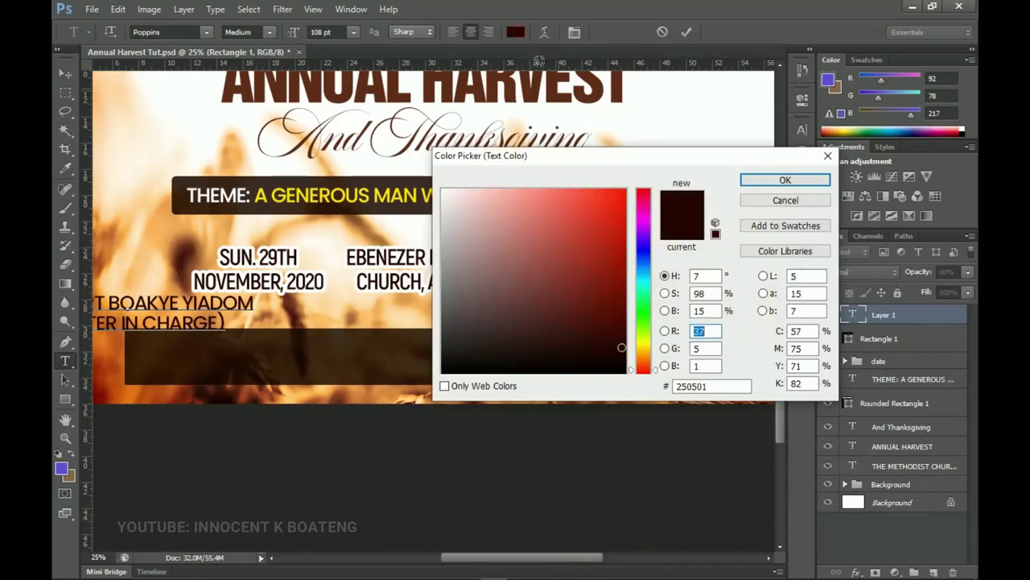
pyautogui.moveTo(517, 231); pyautogui.dragTo(442, 190)
pyautogui.click(821, 180)
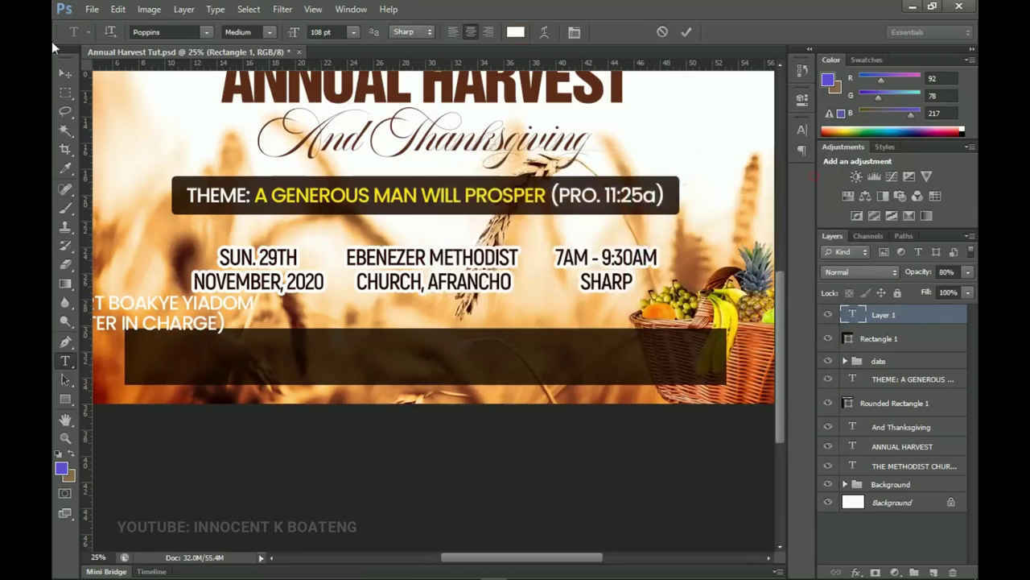
# Move the minister text onto the dark bar, scale it to about 77%, and place it near the bar's left end.
pyautogui.click(64, 74)
pyautogui.moveTo(190, 330); pyautogui.dragTo(350, 376)
pyautogui.hotkey('ctrl', 't')
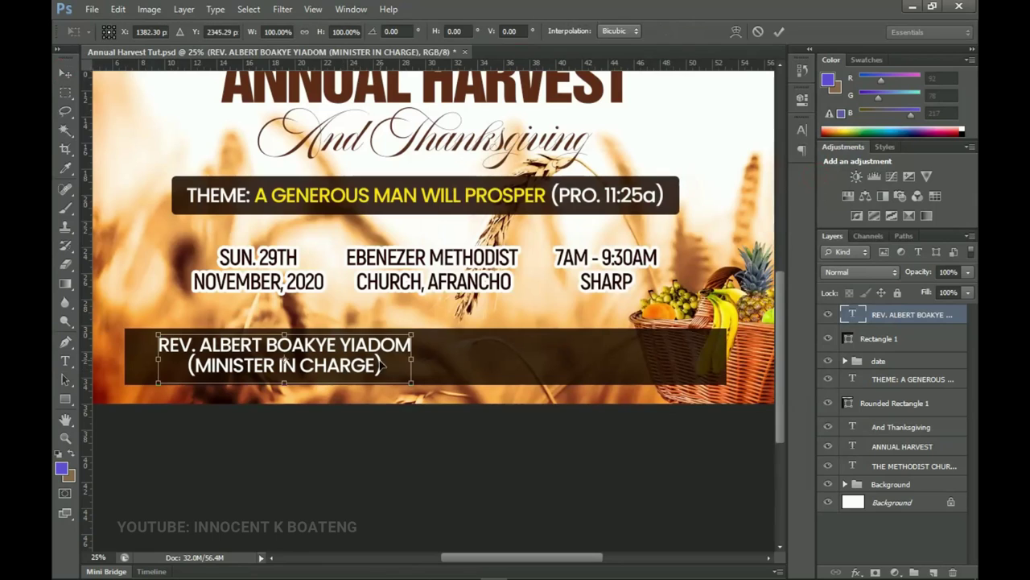
pyautogui.moveTo(413, 333); pyautogui.dragTo(404, 339)
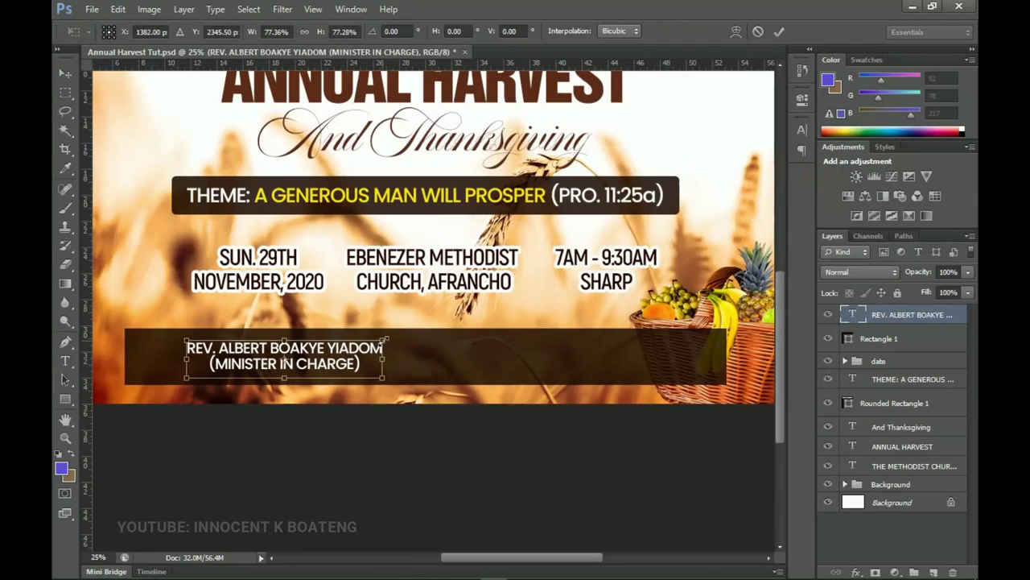
pyautogui.press('Return')
pyautogui.moveTo(334, 364); pyautogui.dragTo(290, 362)
# Shrink the minister text slightly further to about 78.6 pt and nudge it left toward the bar's edge.
pyautogui.scroll(-1, 291, 362)
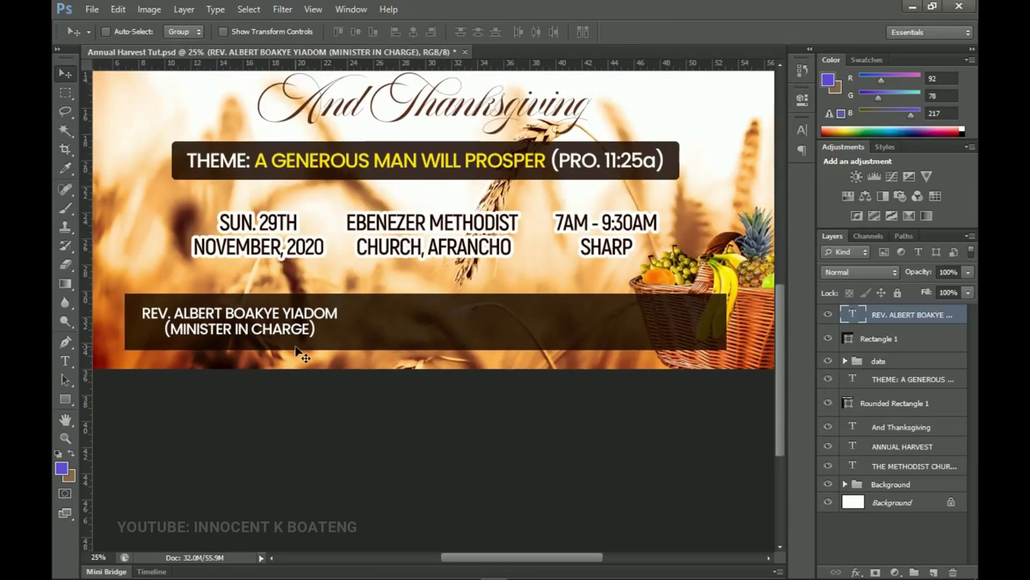
pyautogui.scroll(1, 295, 370)
pyautogui.hotkey('ctrl', 't')
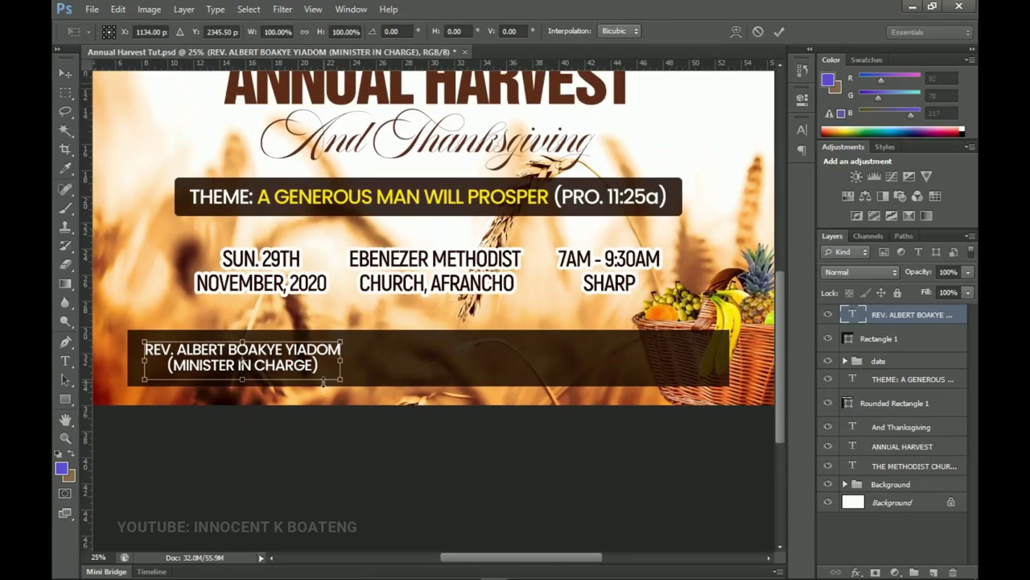
pyautogui.moveTo(346, 386); pyautogui.dragTo(339, 386)
pyautogui.press('Return')
pyautogui.moveTo(330, 354); pyautogui.dragTo(322, 354)
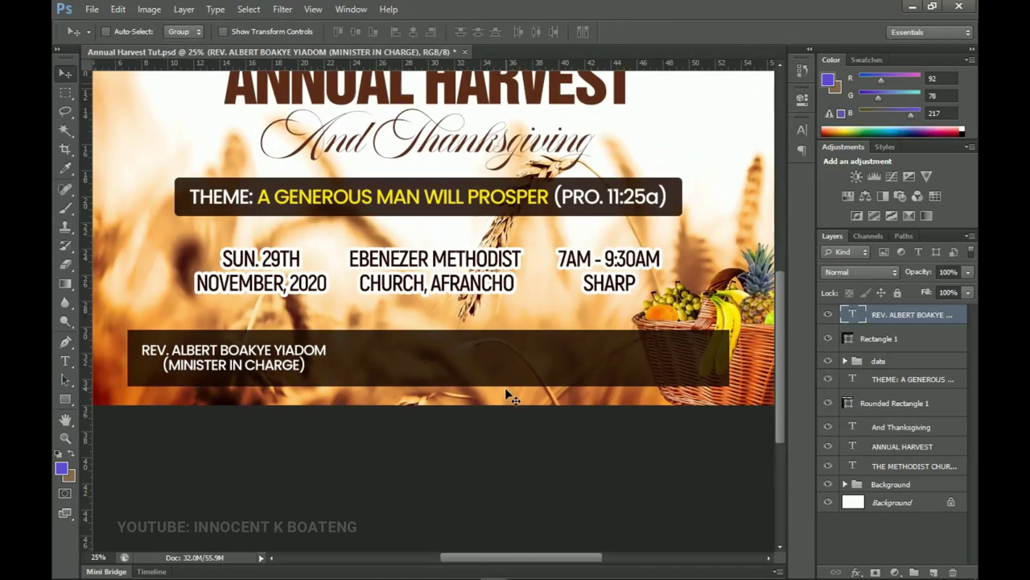
# Duplicate the minister text to its right on the bar, and copy the stewards' names and title from the AH text file in Notepad.
pyautogui.scroll(-3, 508, 395)
pyautogui.scroll(2, 509, 395)
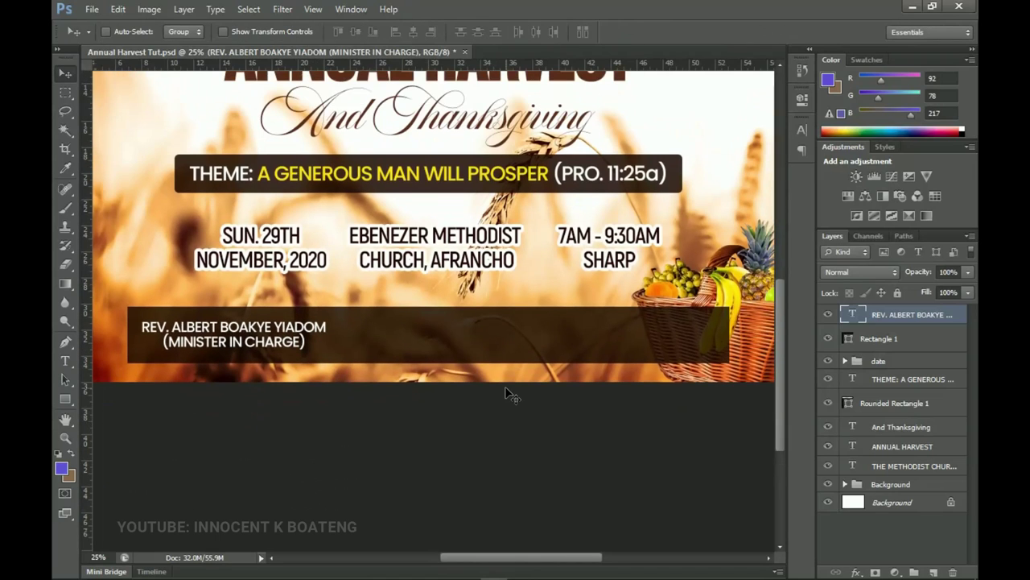
pyautogui.hotkey('ctrl', 'j')
pyautogui.moveTo(281, 352); pyautogui.dragTo(500, 347)
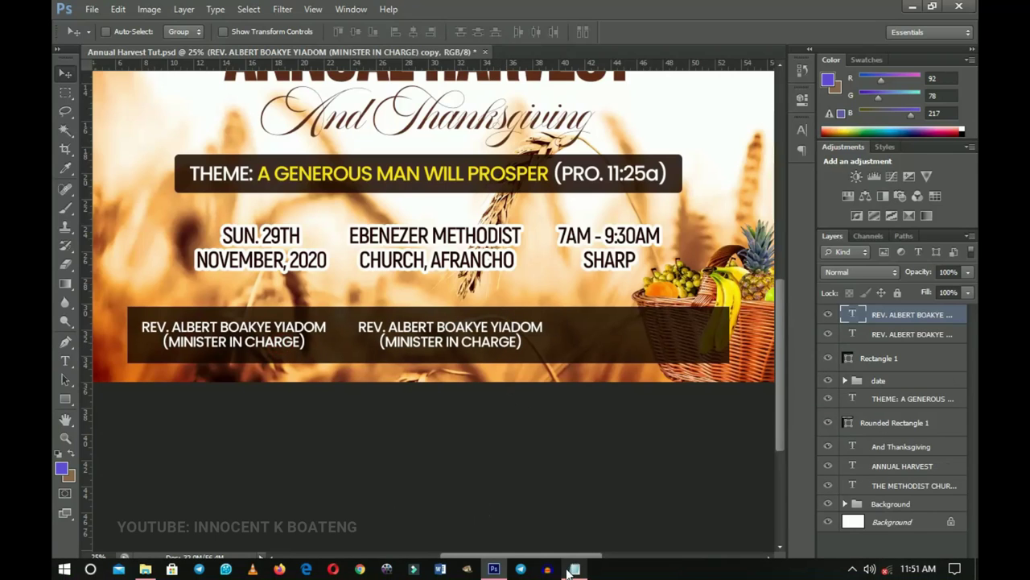
pyautogui.click(575, 569)
pyautogui.moveTo(719, 432); pyautogui.dragTo(575, 417)
pyautogui.hotkey('ctrl', 'c')
pyautogui.click(480, 347)
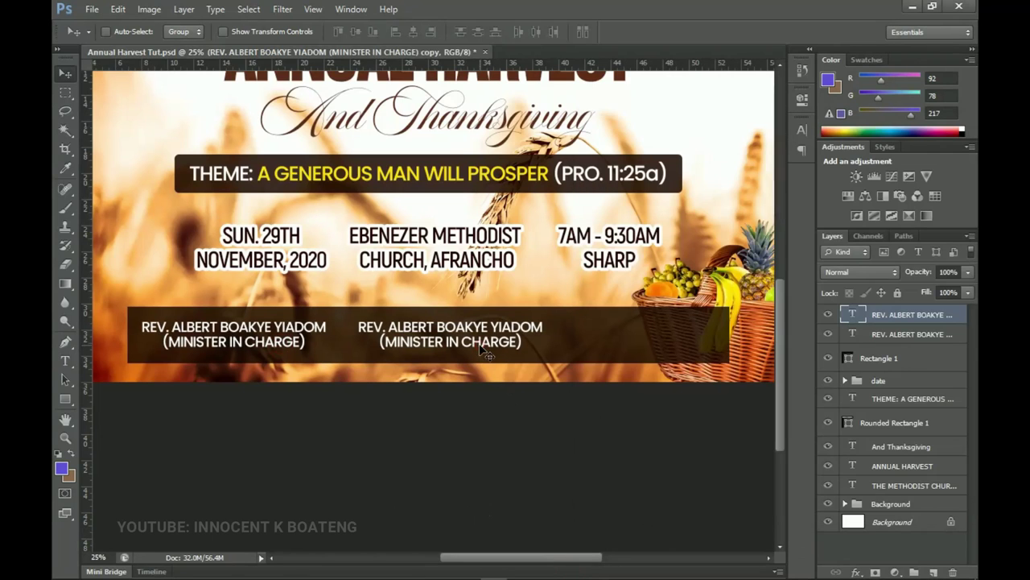
# Replace the duplicate's wording with the copied stewards entry and shift it right, clear of the minister text.
pyautogui.press('t')
pyautogui.click(474, 326)
pyautogui.hotkey('ctrl', 'a')
pyautogui.hotkey('ctrl', 'v')
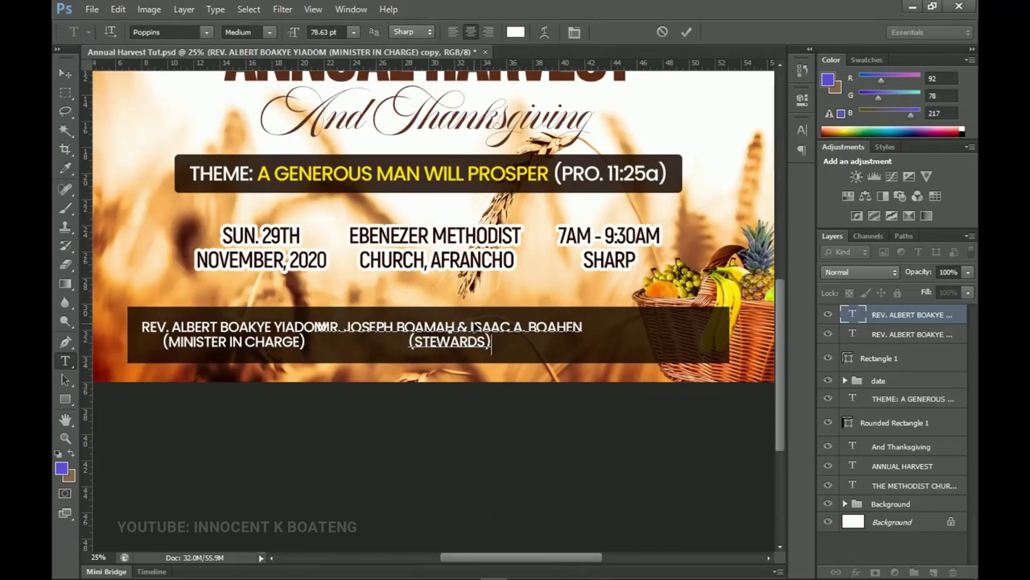
pyautogui.click(65, 74)
pyautogui.moveTo(345, 348); pyautogui.dragTo(375, 347)
# Duplicate the stewards text to its right, and copy the harvest committee chairman's name and title from the AH text file in Notepad.
pyautogui.moveTo(465, 358); pyautogui.dragTo(291, 346)
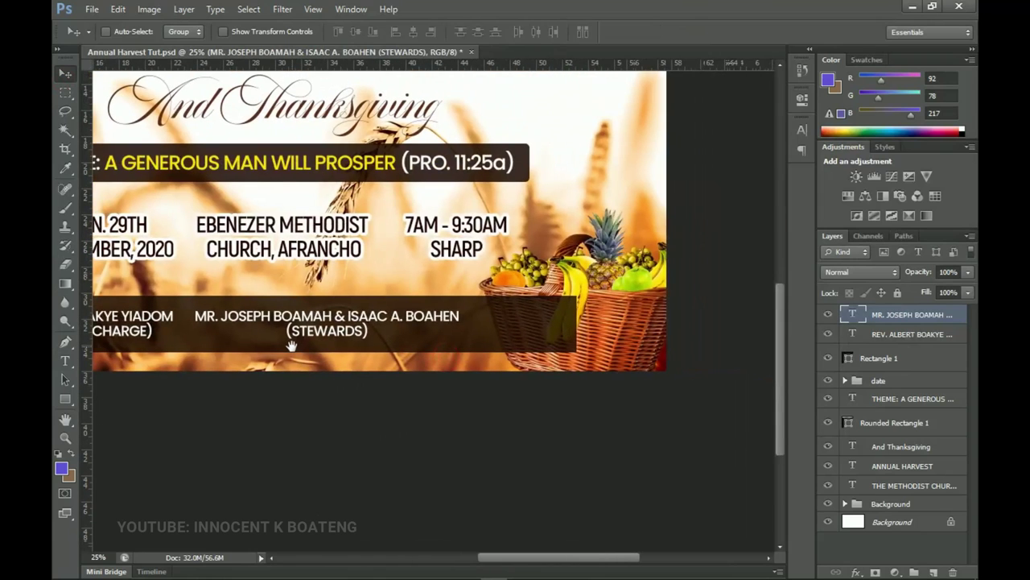
pyautogui.hotkey('ctrl', 'j')
pyautogui.moveTo(322, 350); pyautogui.dragTo(614, 343)
pyautogui.click(576, 568)
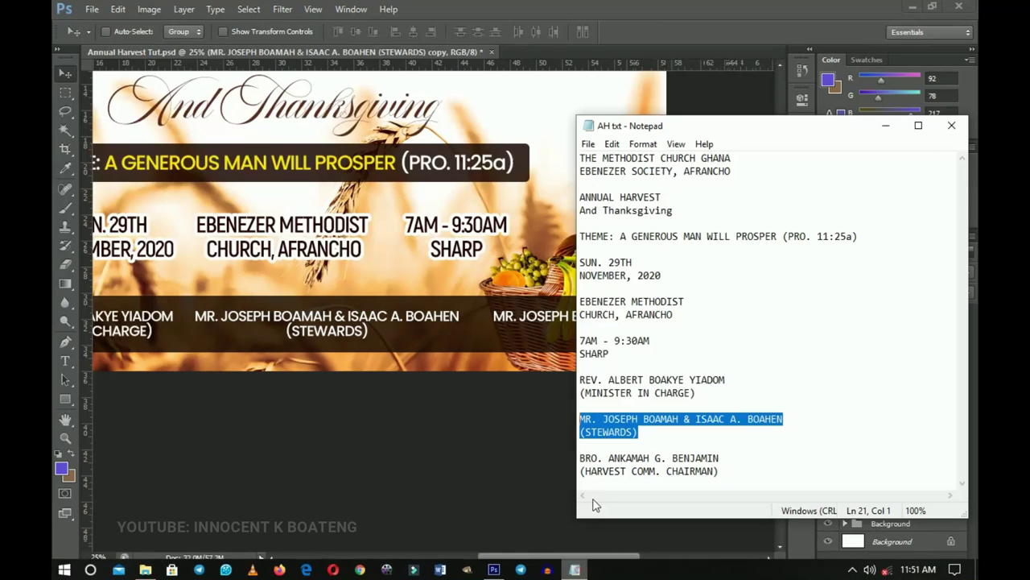
pyautogui.moveTo(731, 478); pyautogui.dragTo(578, 457)
pyautogui.hotkey('ctrl', 'c')
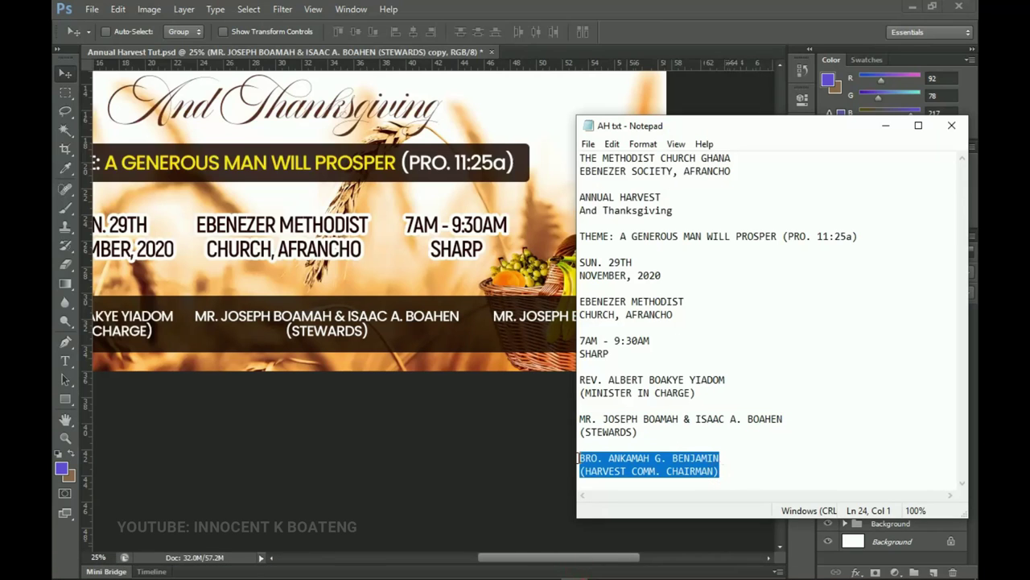
pyautogui.click(555, 441)
# Replace the rightmost duplicate's wording with the copied chairman entry and move it slightly left.
pyautogui.press('t')
pyautogui.click(545, 318)
pyautogui.hotkey('ctrl', 'a')
pyautogui.hotkey('ctrl', 'v')
pyautogui.hotkey('ctrl', 'Return')
pyautogui.press('v')
pyautogui.moveTo(579, 342); pyautogui.dragTo(563, 342)
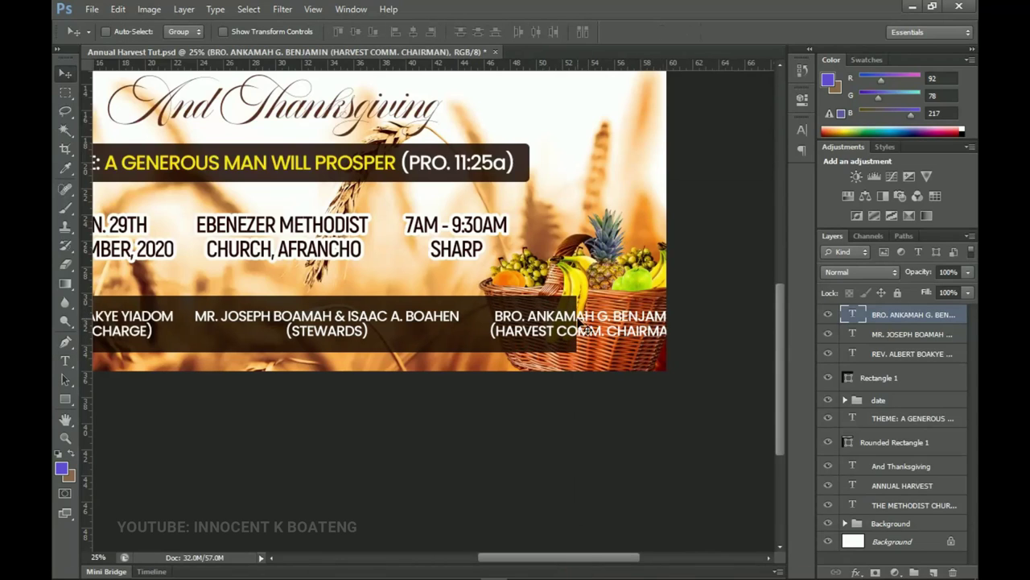
# Select the three officials' text layers and scale them down together slightly.
pyautogui.hscroll(-4, 579, 326)
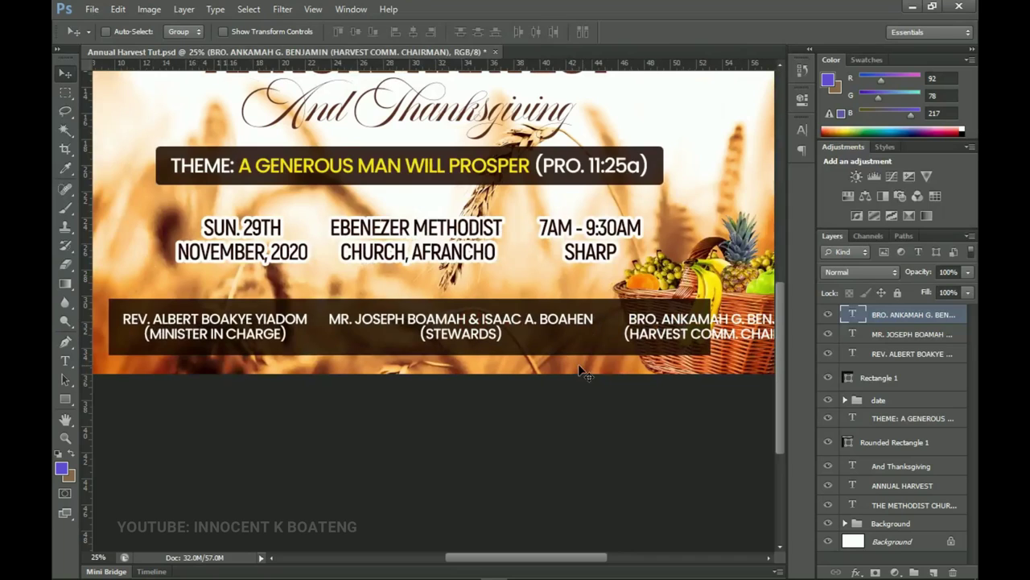
pyautogui.keyDown('shift'); pyautogui.click(912, 355); pyautogui.keyUp('shift')
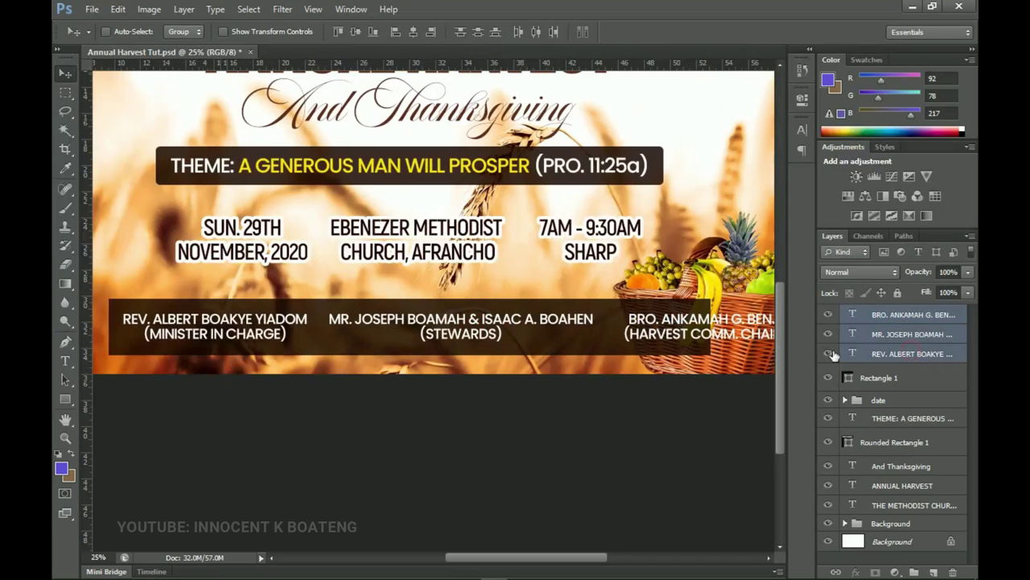
pyautogui.hotkey('ctrl', 't')
pyautogui.moveTo(622, 310); pyautogui.dragTo(503, 314)
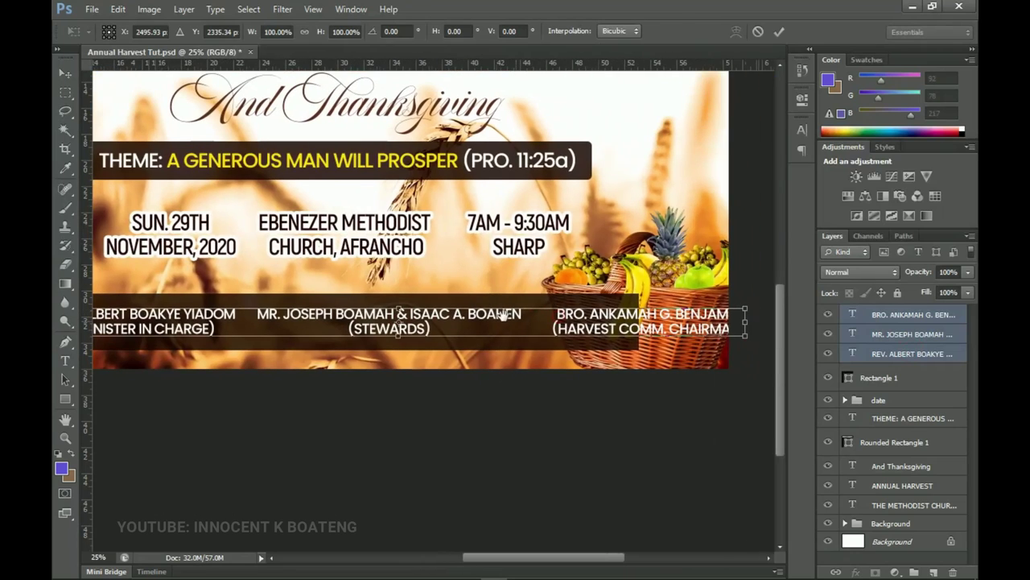
pyautogui.moveTo(748, 308); pyautogui.dragTo(713, 310)
pyautogui.press('Return')
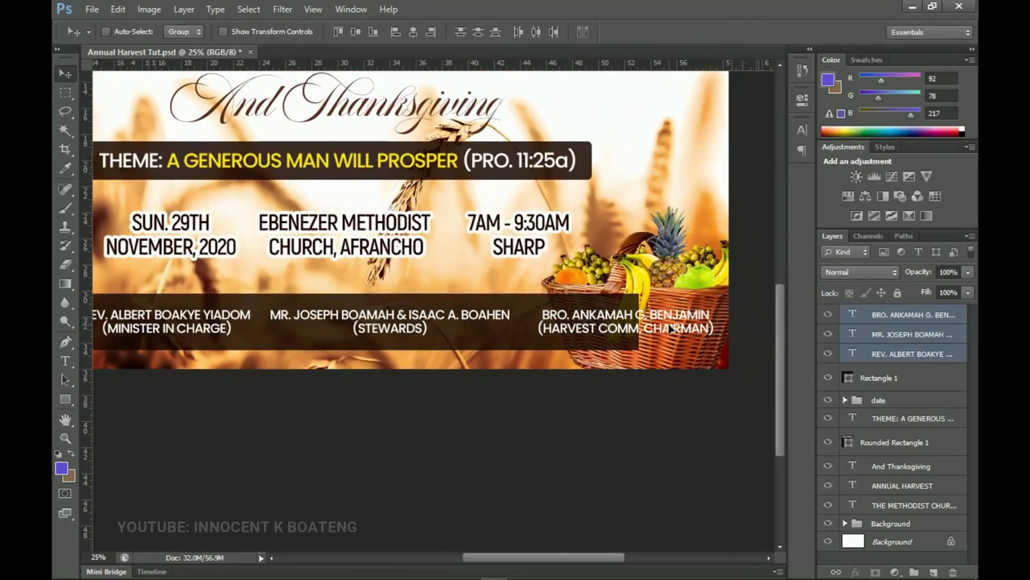
# Group the three officials' text layers, centre the group horizontally on the canvas, and clear the selection.
pyautogui.hotkey('ctrl', 'g')
pyautogui.hotkey('ctrl', 'a')
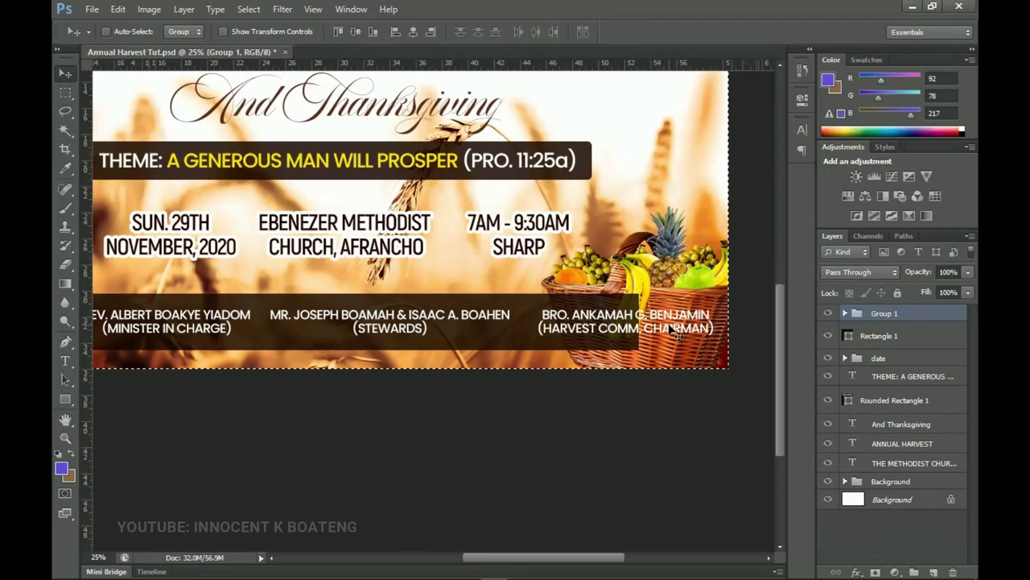
pyautogui.click(414, 33)
pyautogui.hotkey('ctrl', 'd')
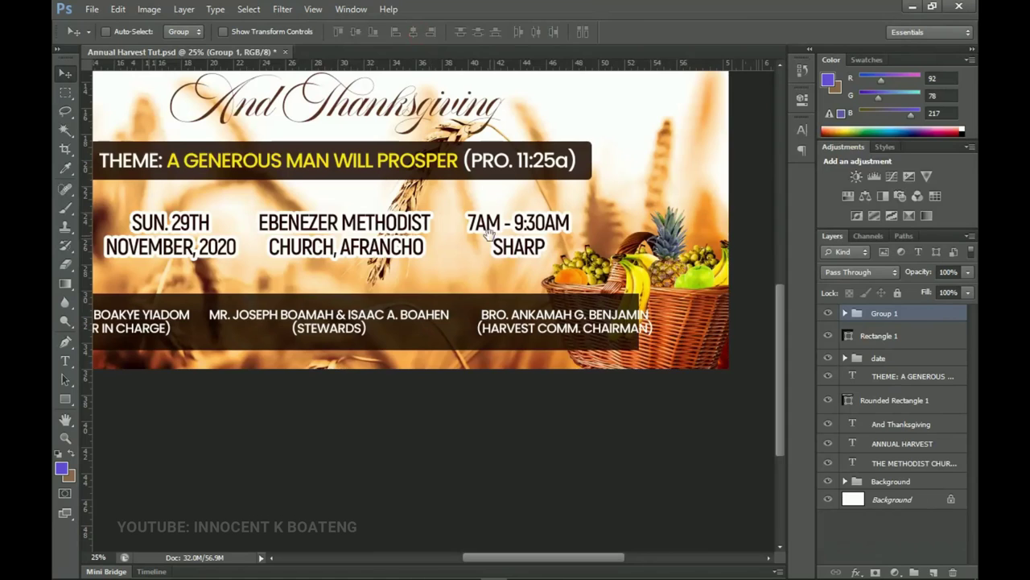
# Scale the officials' text group to about 90% so it fits inside the dark bar.
pyautogui.hscroll(-2, 489, 233)
pyautogui.hotkey('ctrl', 't')
pyautogui.moveTo(701, 307); pyautogui.dragTo(671, 313)
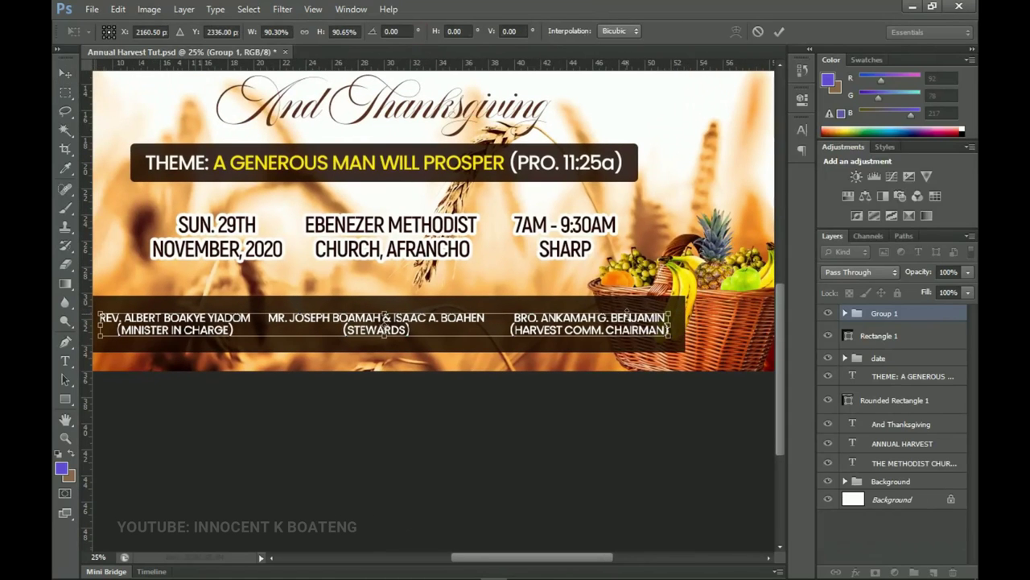
pyautogui.press('Return')
# Reduce the dark bar's height evenly about its centre to 4 in, about 92% of its size.
pyautogui.hscroll(-2, 625, 316)
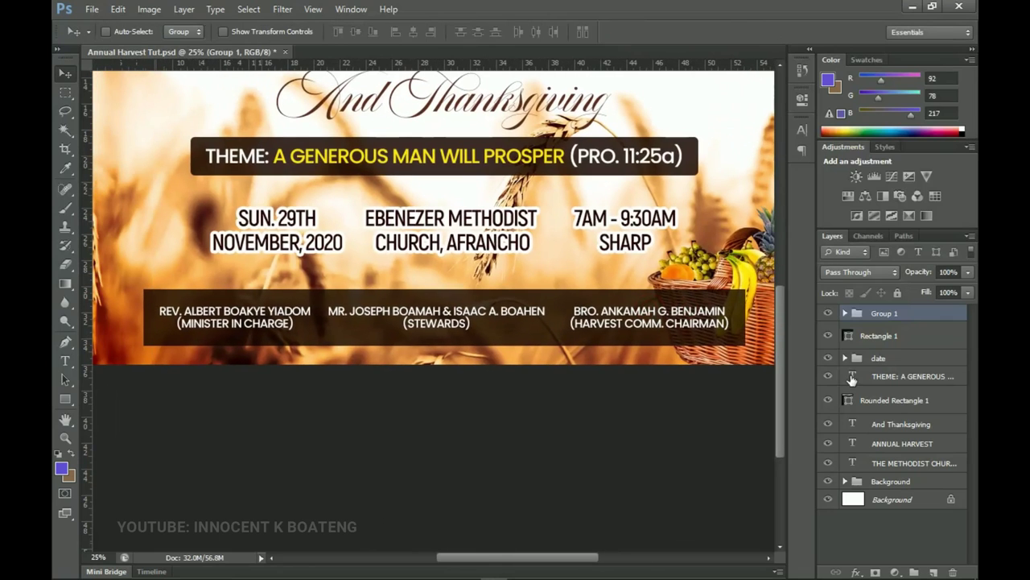
pyautogui.click(882, 336)
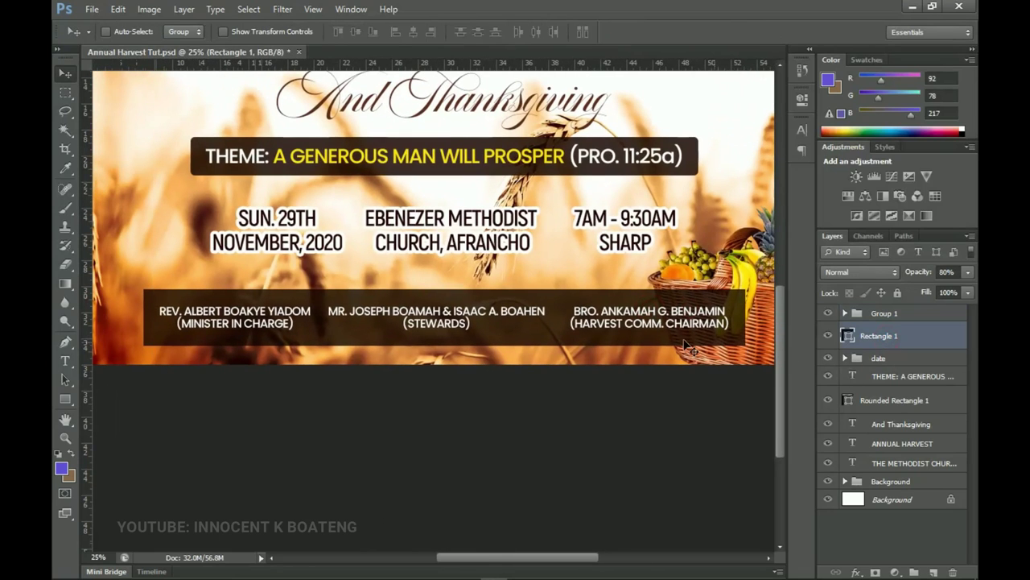
pyautogui.hotkey('ctrl', 't')
pyautogui.moveTo(444, 347); pyautogui.dragTo(442, 342)
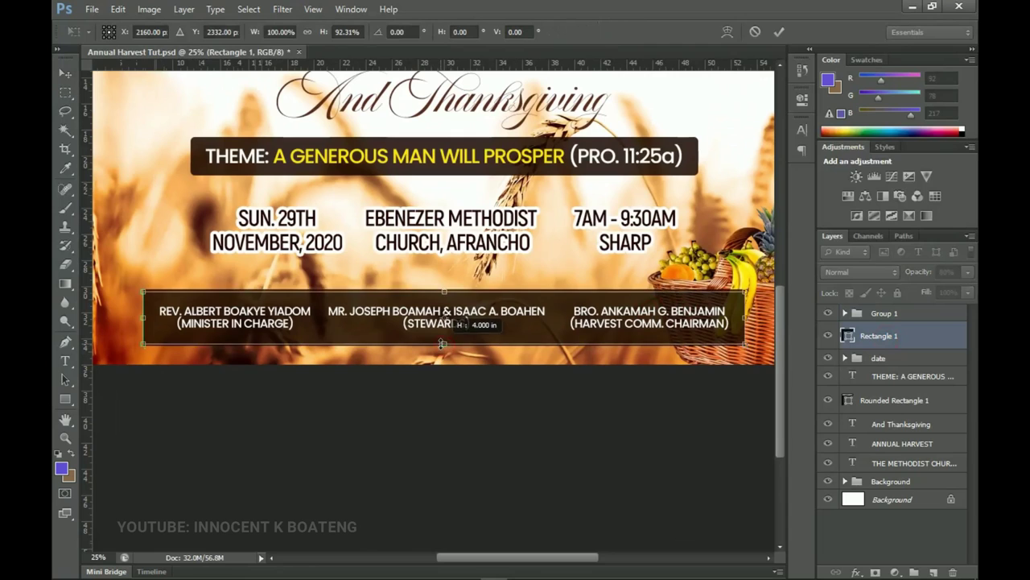
pyautogui.press('Return')
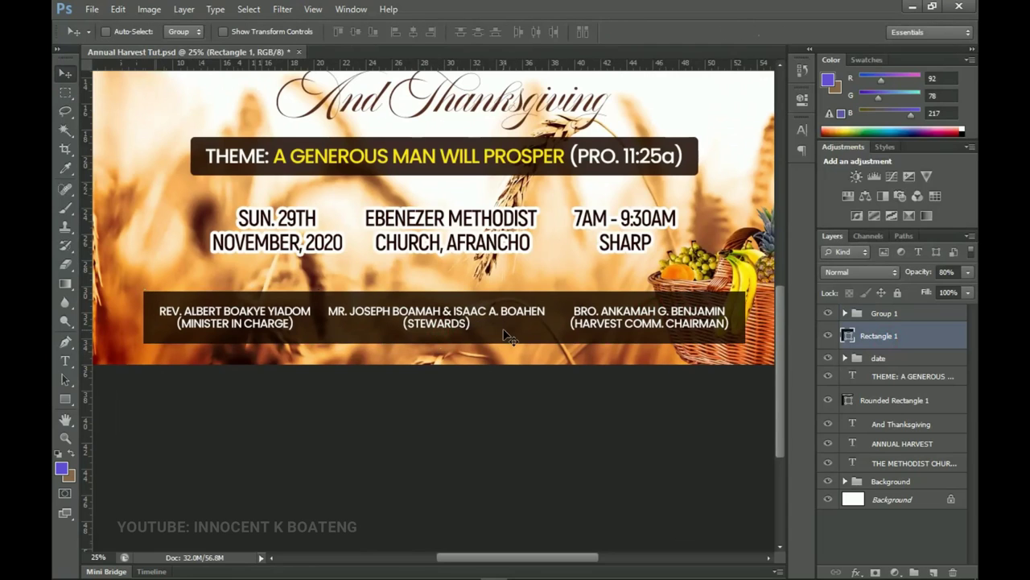
# Select the officials' text group and review the whole banner layout.
pyautogui.scroll(2, 507, 337)
pyautogui.rightClick(469, 370)
pyautogui.click(475, 377)
pyautogui.press('z')
pyautogui.rightClick(461, 354)
pyautogui.click(461, 379)
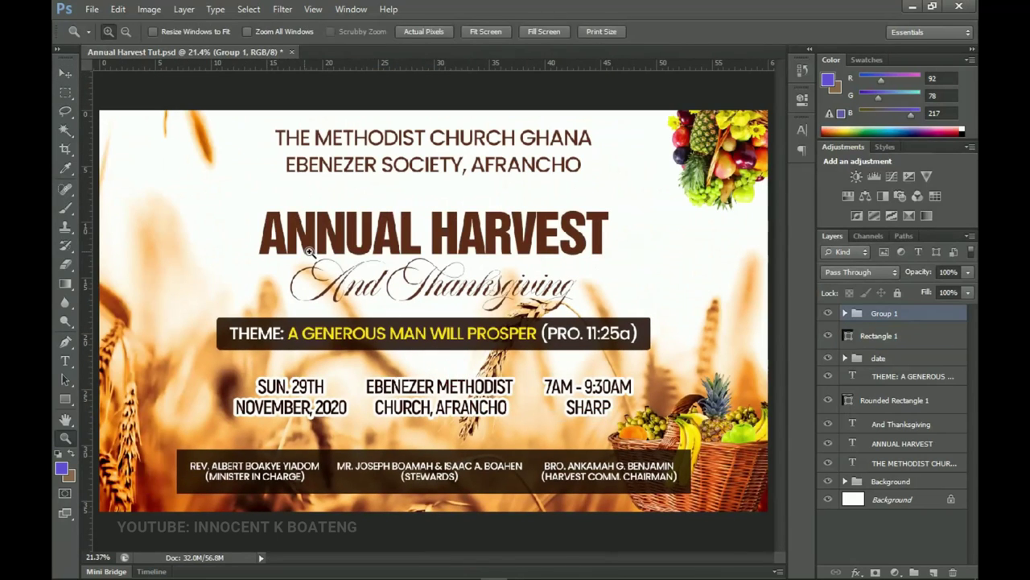
# Open the church logo images.jpg from the Annual Harvest Resources folder in Photoshop and convert its Background into a regular layer.
pyautogui.click(495, 566)
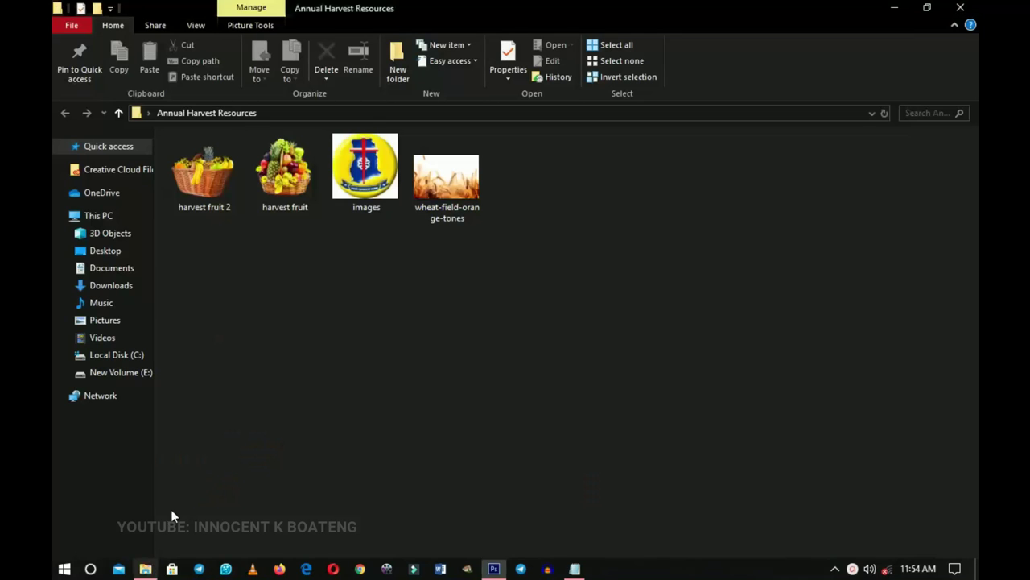
pyautogui.click(360, 192)
pyautogui.moveTo(343, 174); pyautogui.dragTo(867, 460)
pyautogui.moveTo(786, 317); pyautogui.dragTo(687, 314)
pyautogui.moveTo(614, 304); pyautogui.dragTo(565, 299)
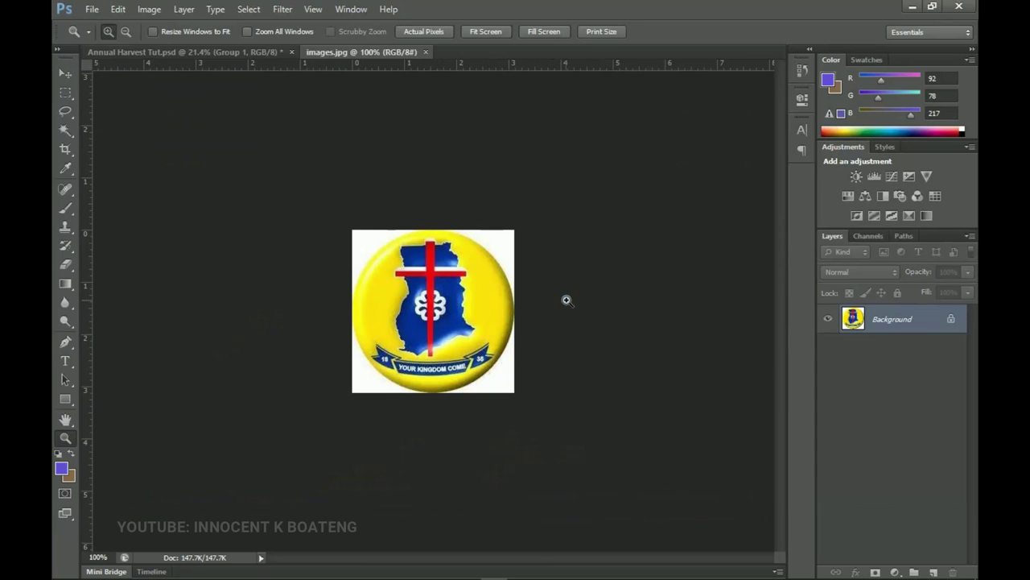
pyautogui.doubleClick(916, 322)
pyautogui.click(639, 184)
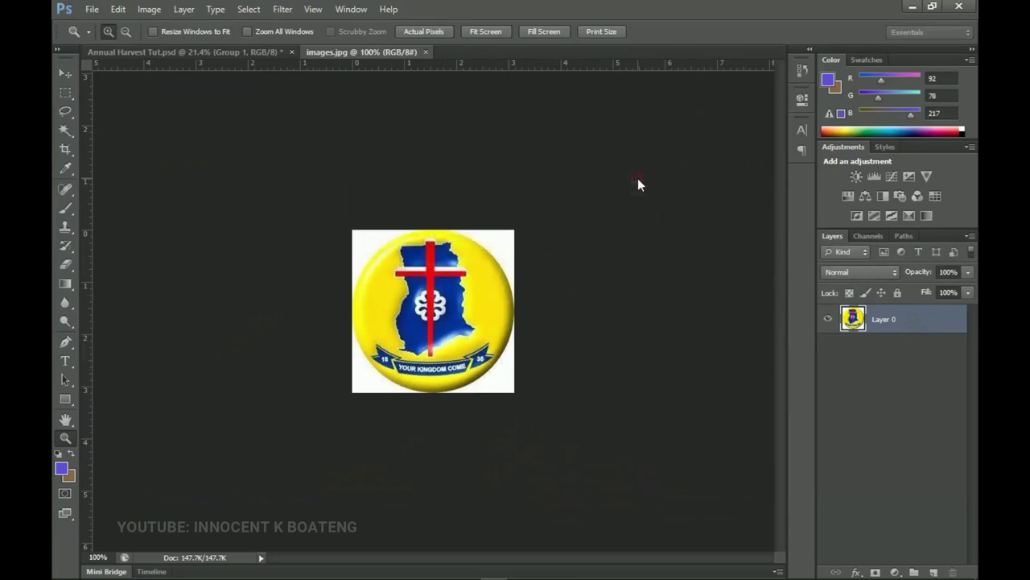
# Remove the four white corners around the round logo with the Magic Wand at tolerance 32 and clear the selection.
pyautogui.click(66, 129)
pyautogui.click(133, 142)
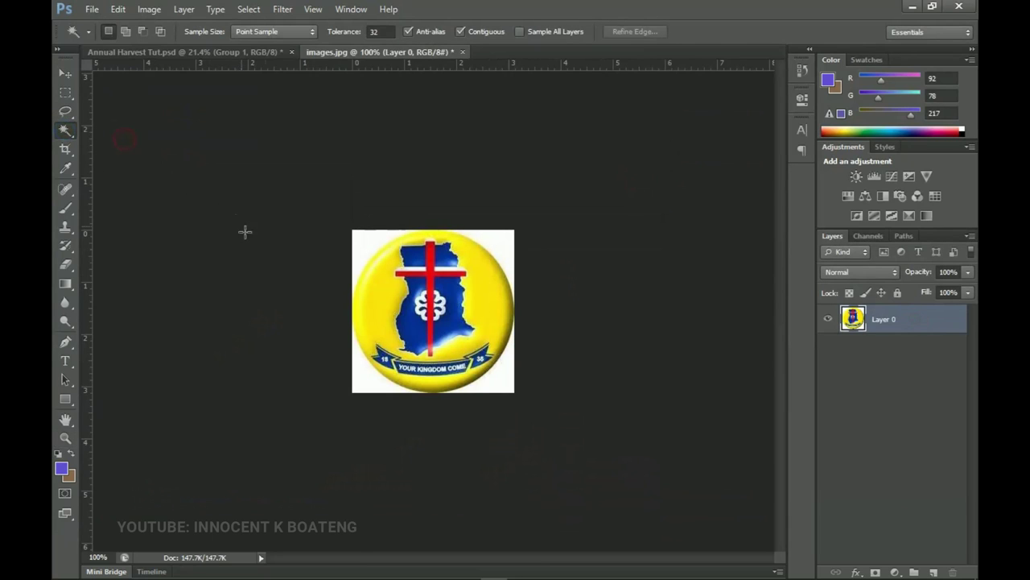
pyautogui.click(364, 243)
pyautogui.press('z')
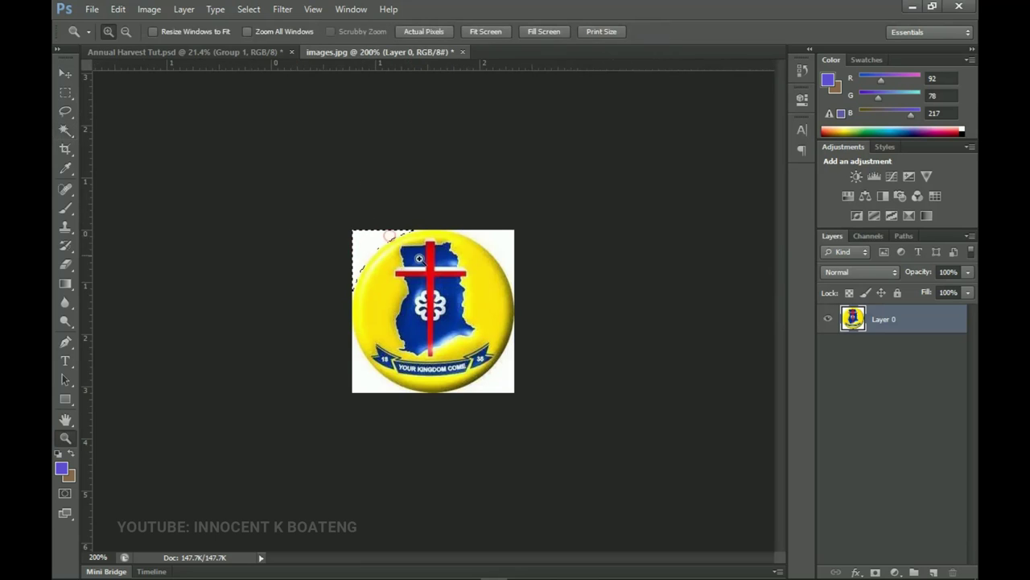
pyautogui.click(389, 235)
pyautogui.press('w')
pyautogui.press('shift')
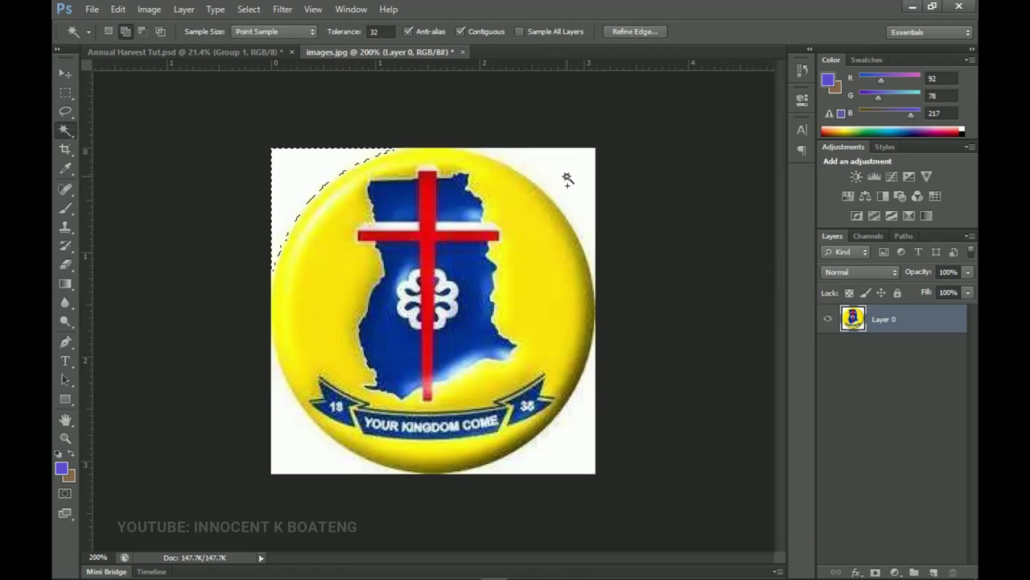
pyautogui.keyDown('shift'); pyautogui.click(567, 179); pyautogui.keyUp('shift')
pyautogui.keyDown('shift'); pyautogui.click(572, 448); pyautogui.keyUp('shift')
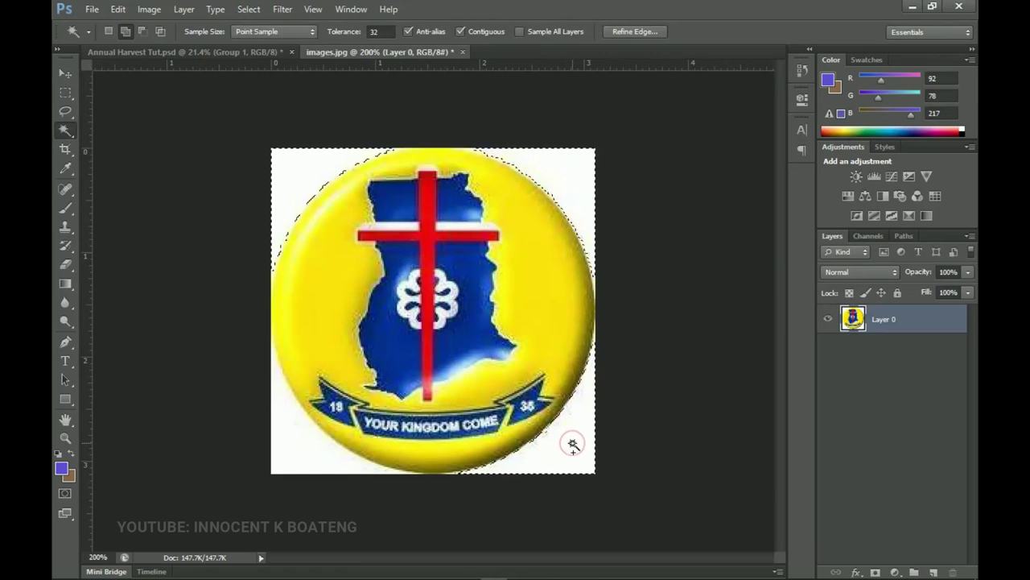
pyautogui.keyDown('shift'); pyautogui.click(290, 458); pyautogui.keyUp('shift')
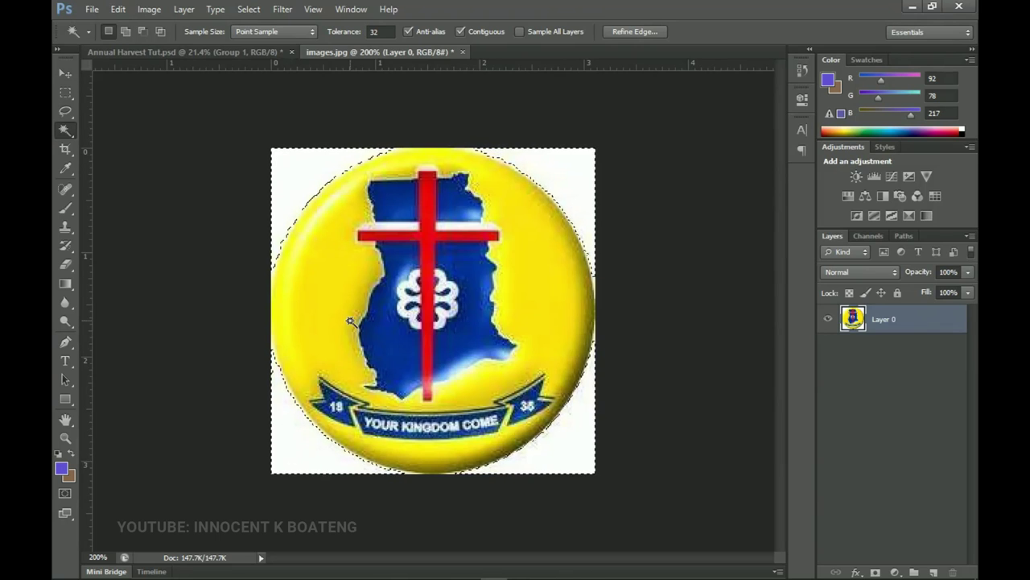
pyautogui.press('Delete')
pyautogui.hotkey('ctrl', 'd')
# Convert the cut-out logo to a smart object and place it in the banner's upper-left corner, scaled to about 10 in wide.
pyautogui.rightClick(926, 323)
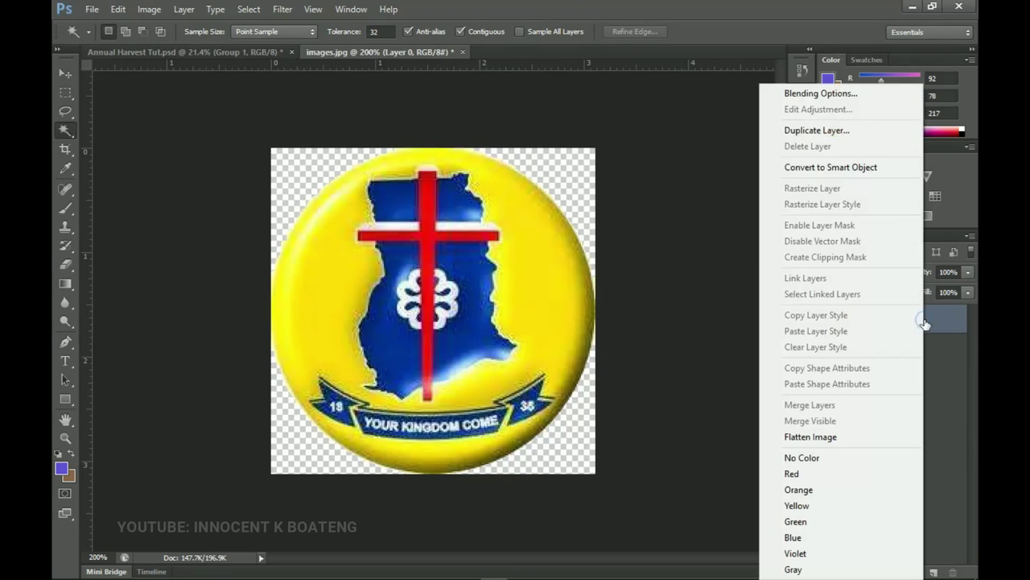
pyautogui.click(825, 170)
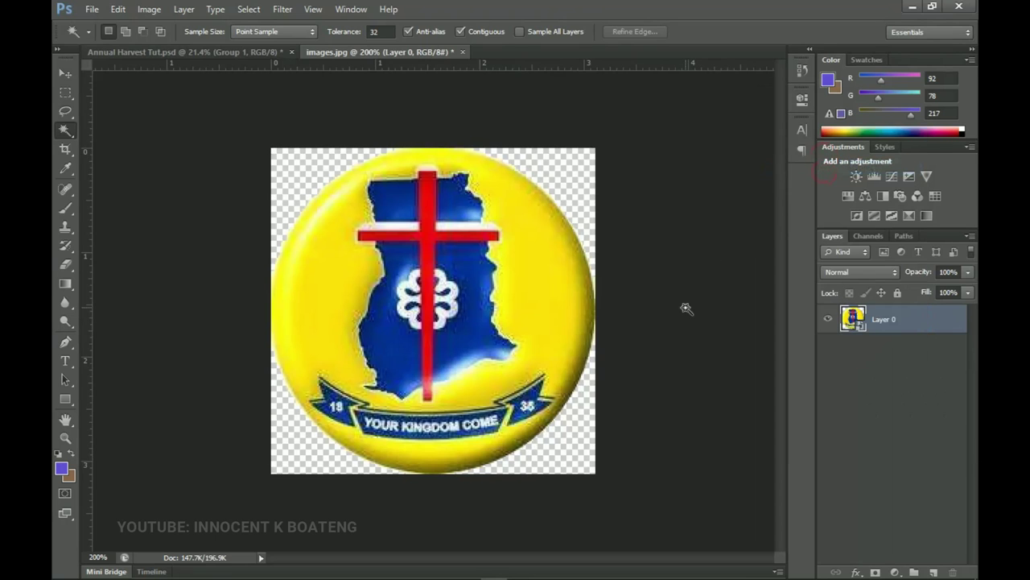
pyautogui.press('v')
pyautogui.moveTo(426, 270); pyautogui.dragTo(187, 227)
pyautogui.moveTo(233, 286); pyautogui.dragTo(207, 214)
pyautogui.hotkey('ctrl', 't')
pyautogui.press('Return')
# Select the "EBENEZER METHODIST CHURCH, AFRANCHO" venue text and nudge it slightly right to even its spacing between the date and time.
pyautogui.press('z')
pyautogui.keyDown('alt'); pyautogui.click(491, 232); pyautogui.keyUp('alt')
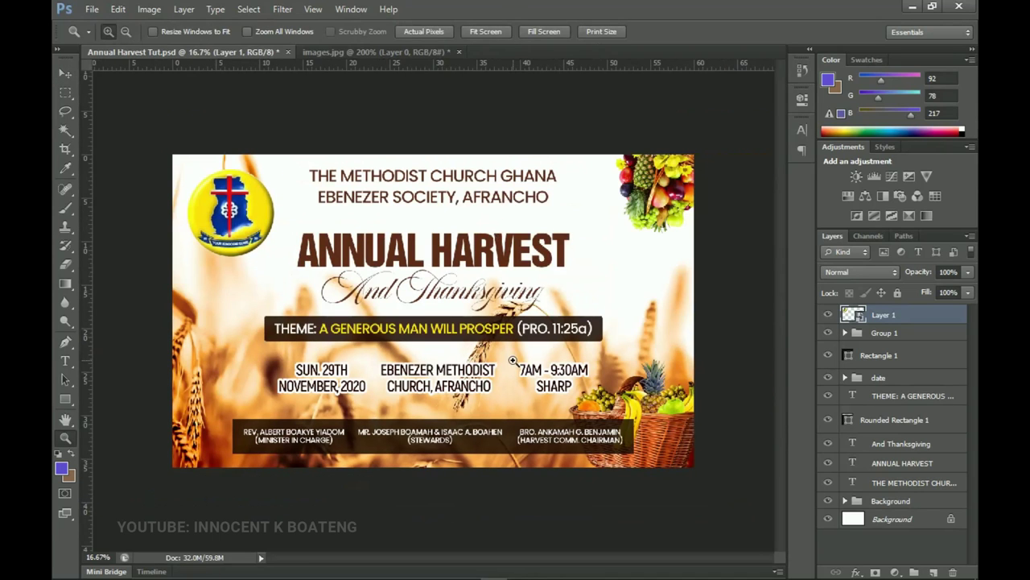
pyautogui.click(412, 376)
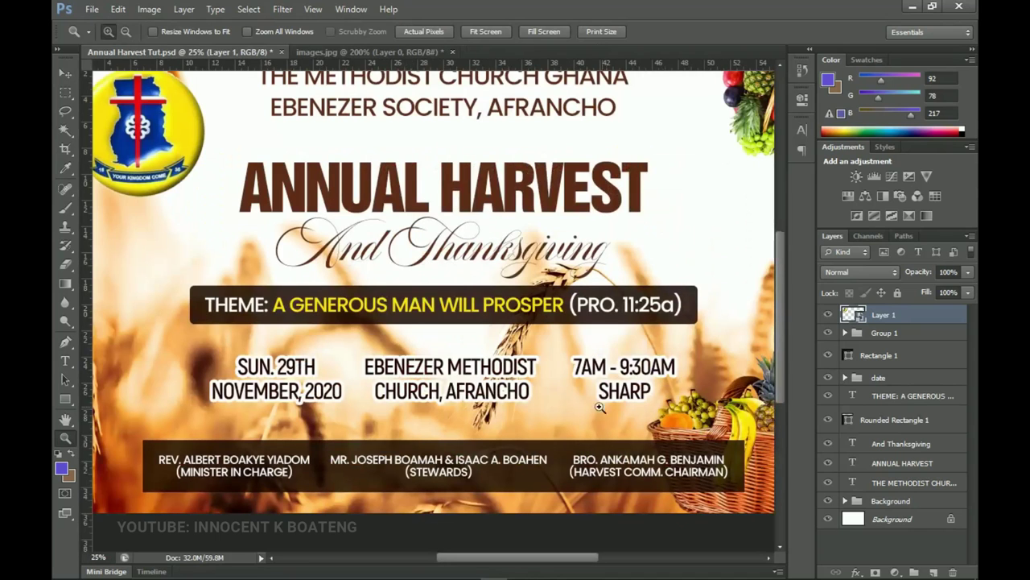
pyautogui.press('v')
pyautogui.rightClick(476, 387)
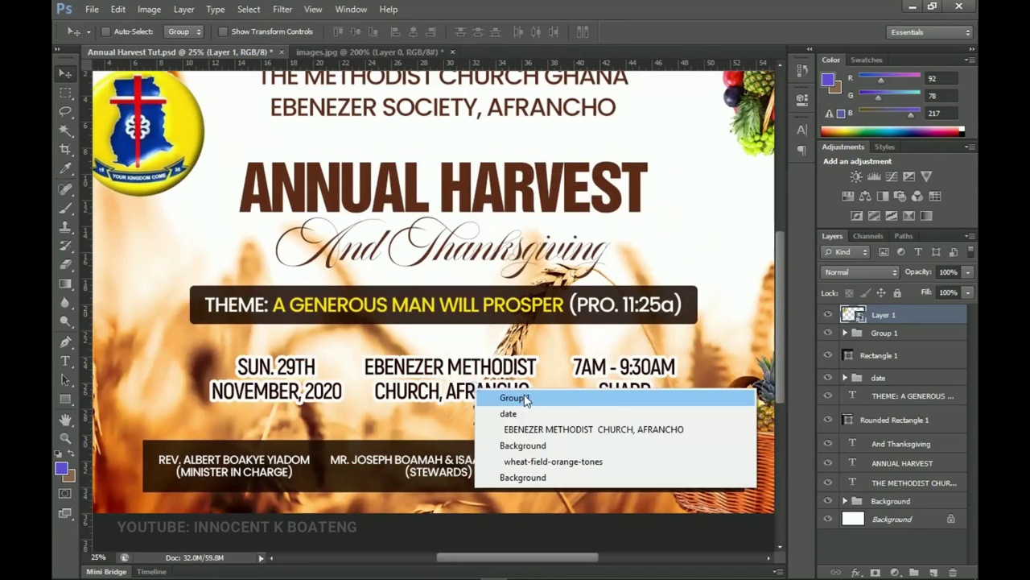
pyautogui.click(522, 429)
pyautogui.moveTo(522, 431); pyautogui.dragTo(524, 433)
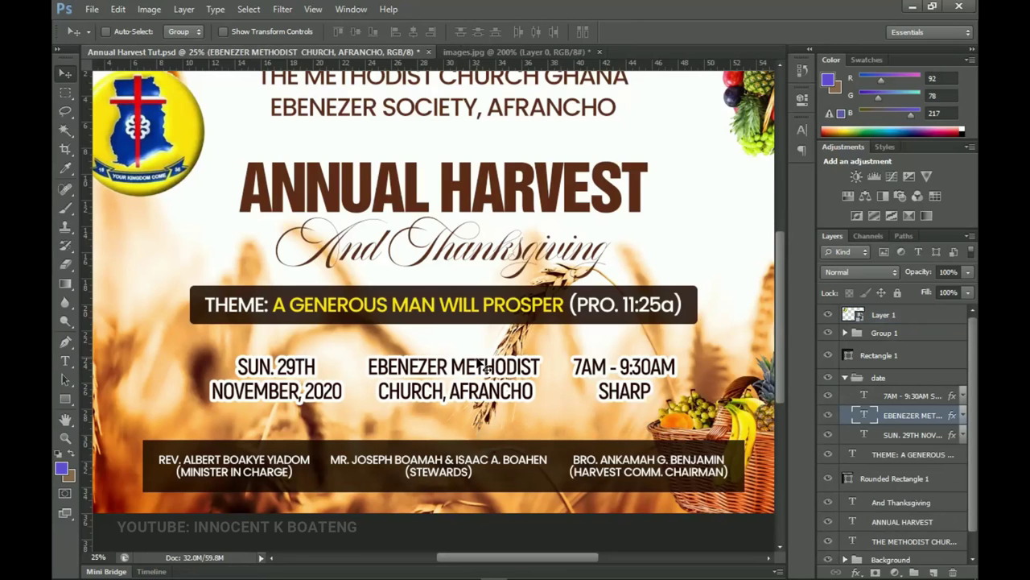
# Check the complete banner and save Annual Harvest Tut.psd.
pyautogui.press('z')
pyautogui.hotkey('ctrl', '0')
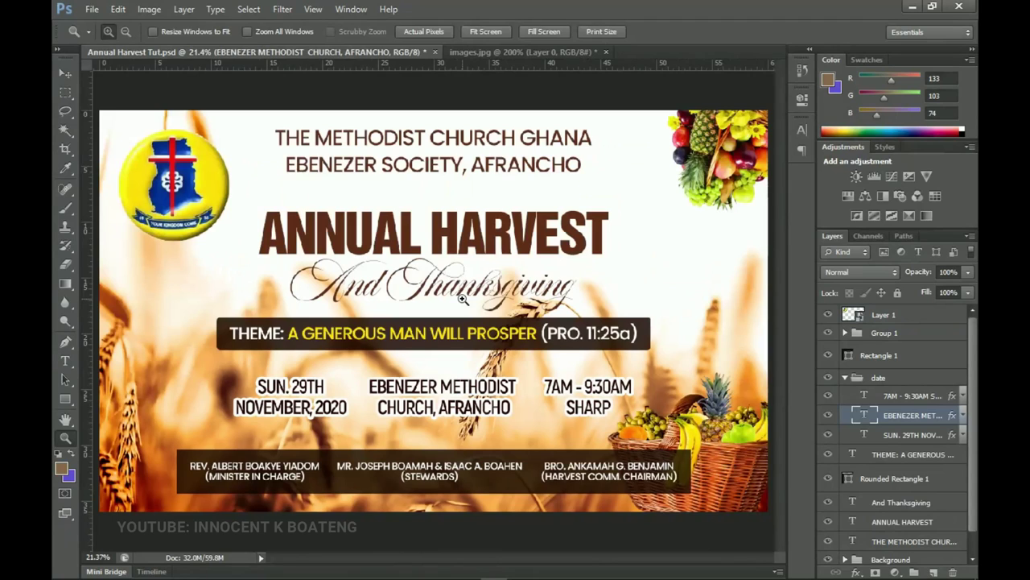
pyautogui.hotkey('ctrl', 's')
pyautogui.press('v')
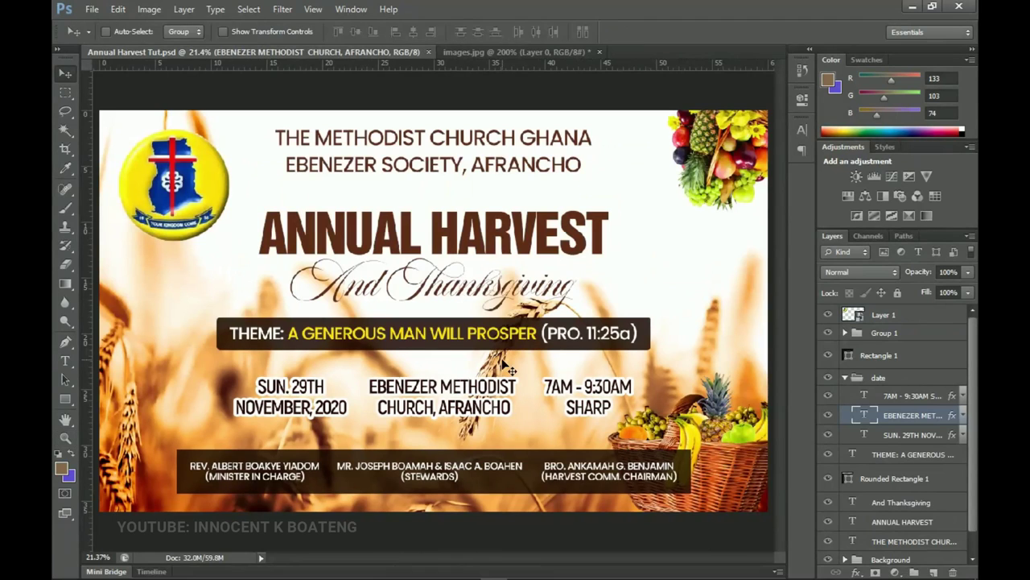